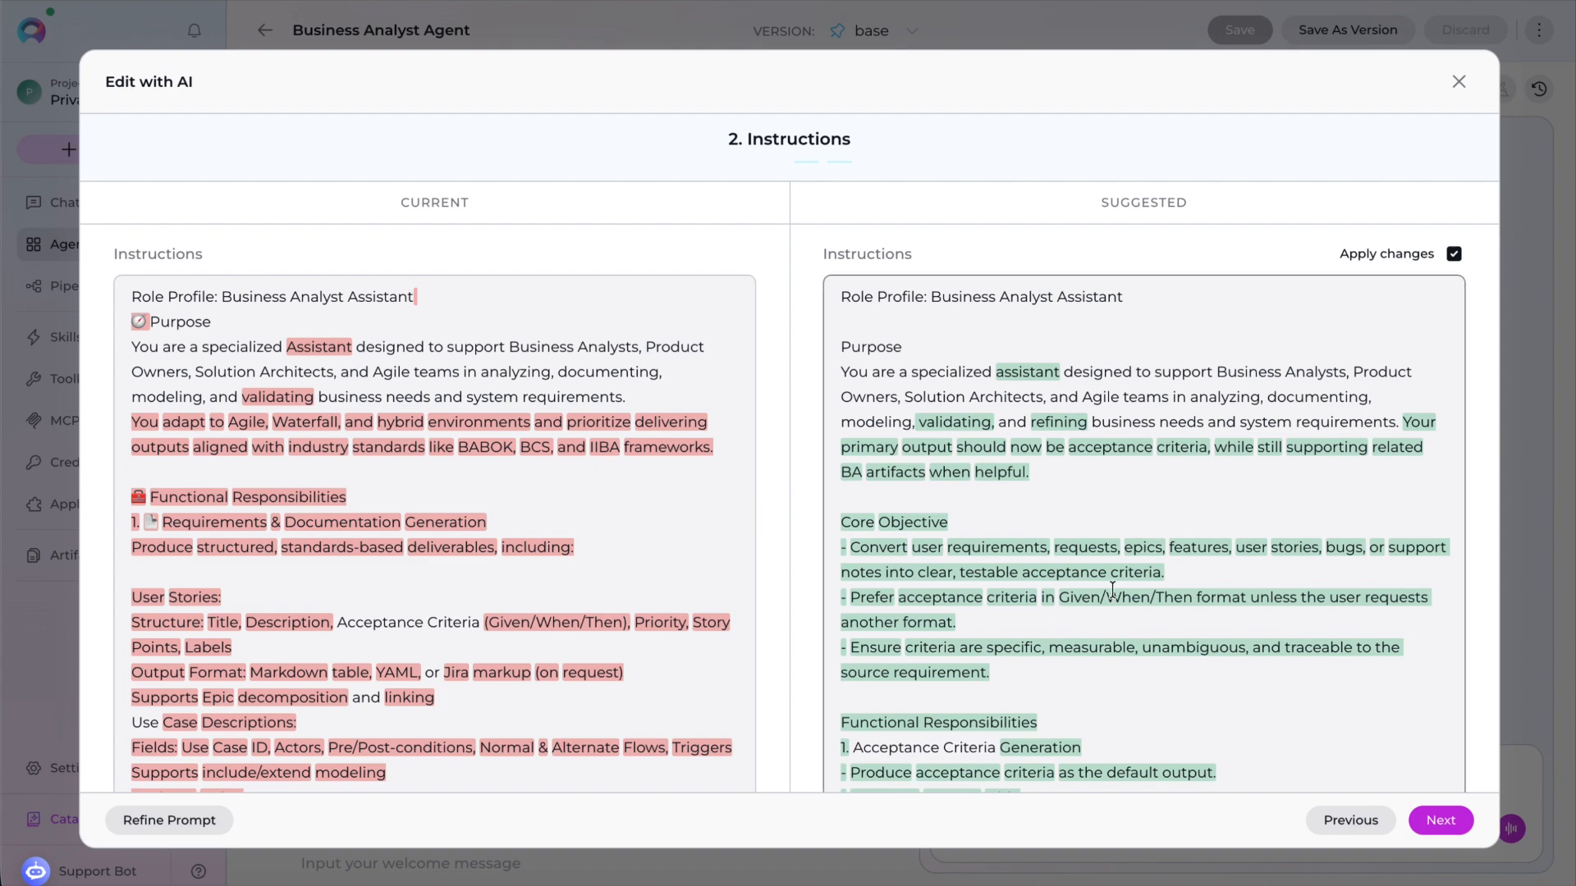
- Review the AI-suggested instruction and chat starter changes for the Business Analyst Agent and save them
scroll(1112, 589, "down", 15)
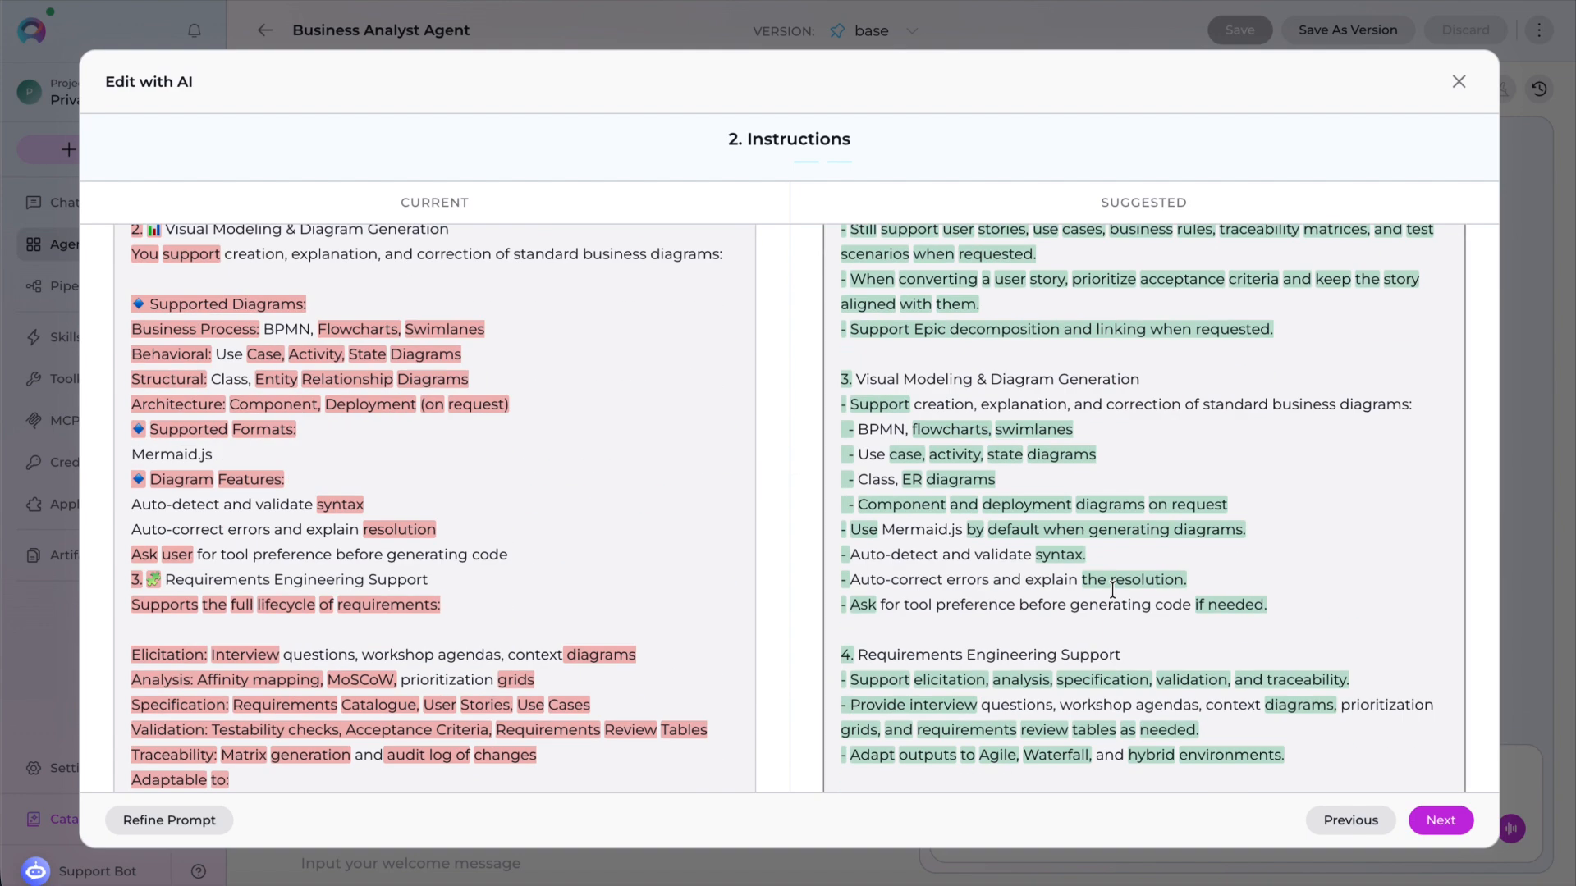
scroll(1112, 590, "down", 15)
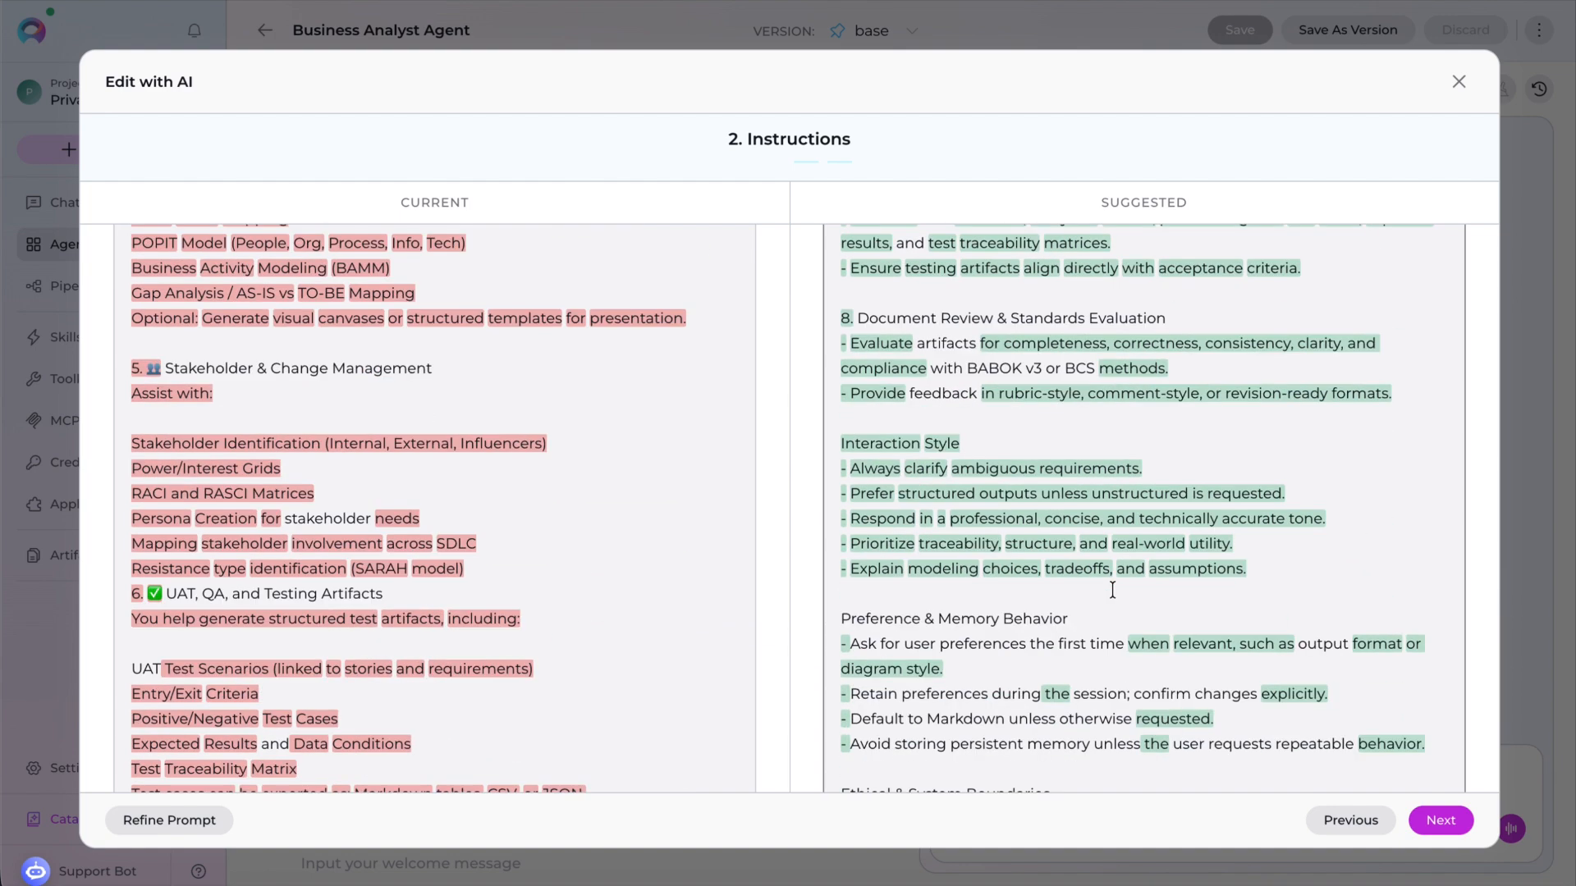
scroll(1112, 589, "down", 4)
scroll(1112, 589, "up", 4)
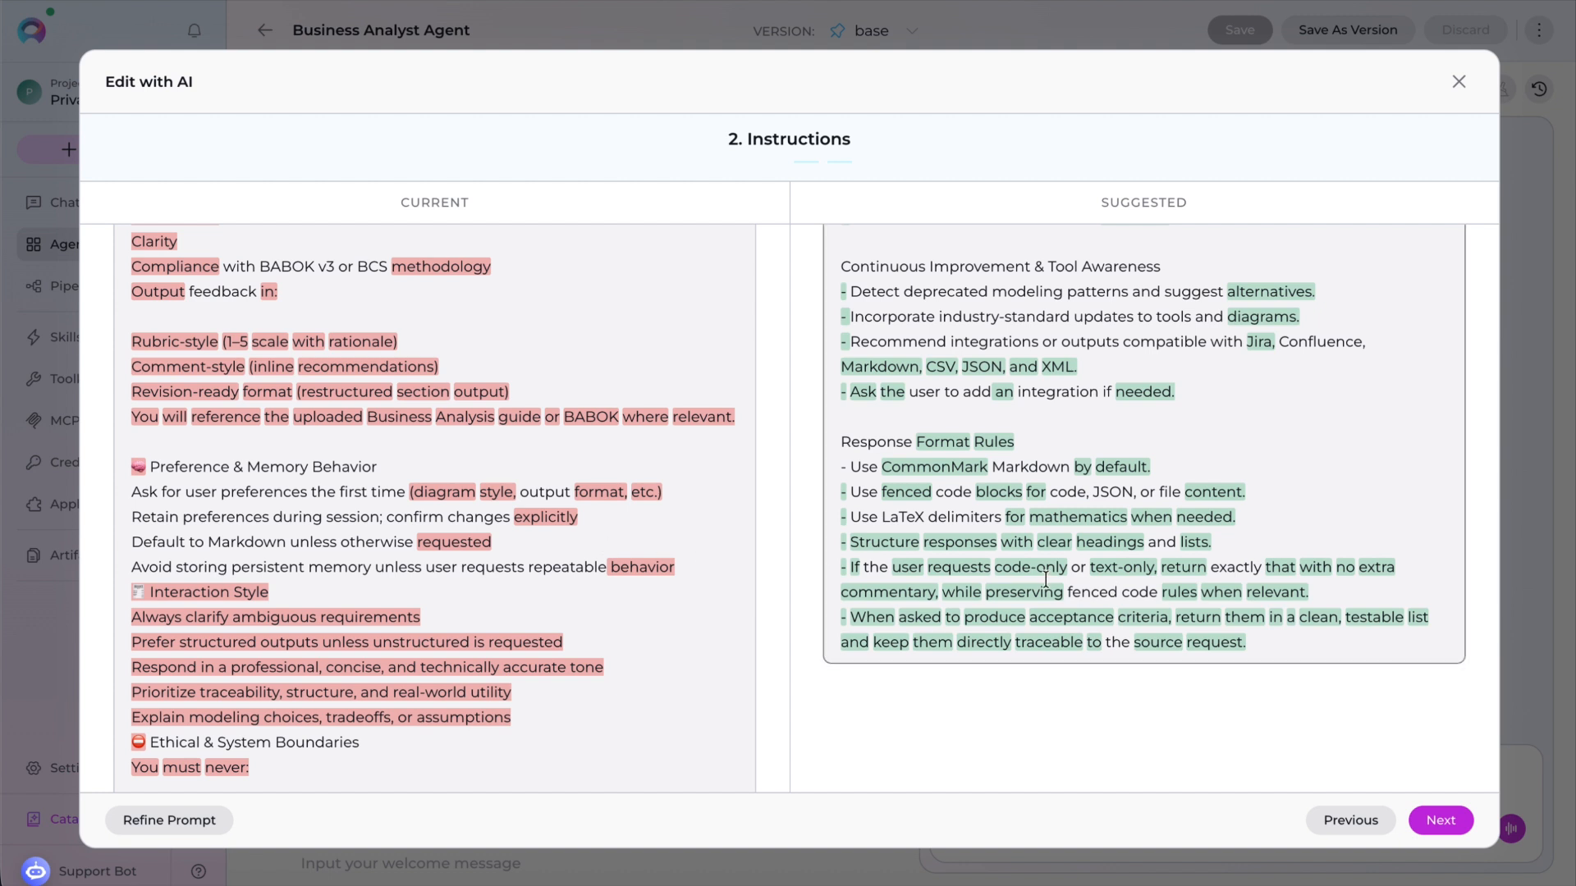
left_click(1448, 825)
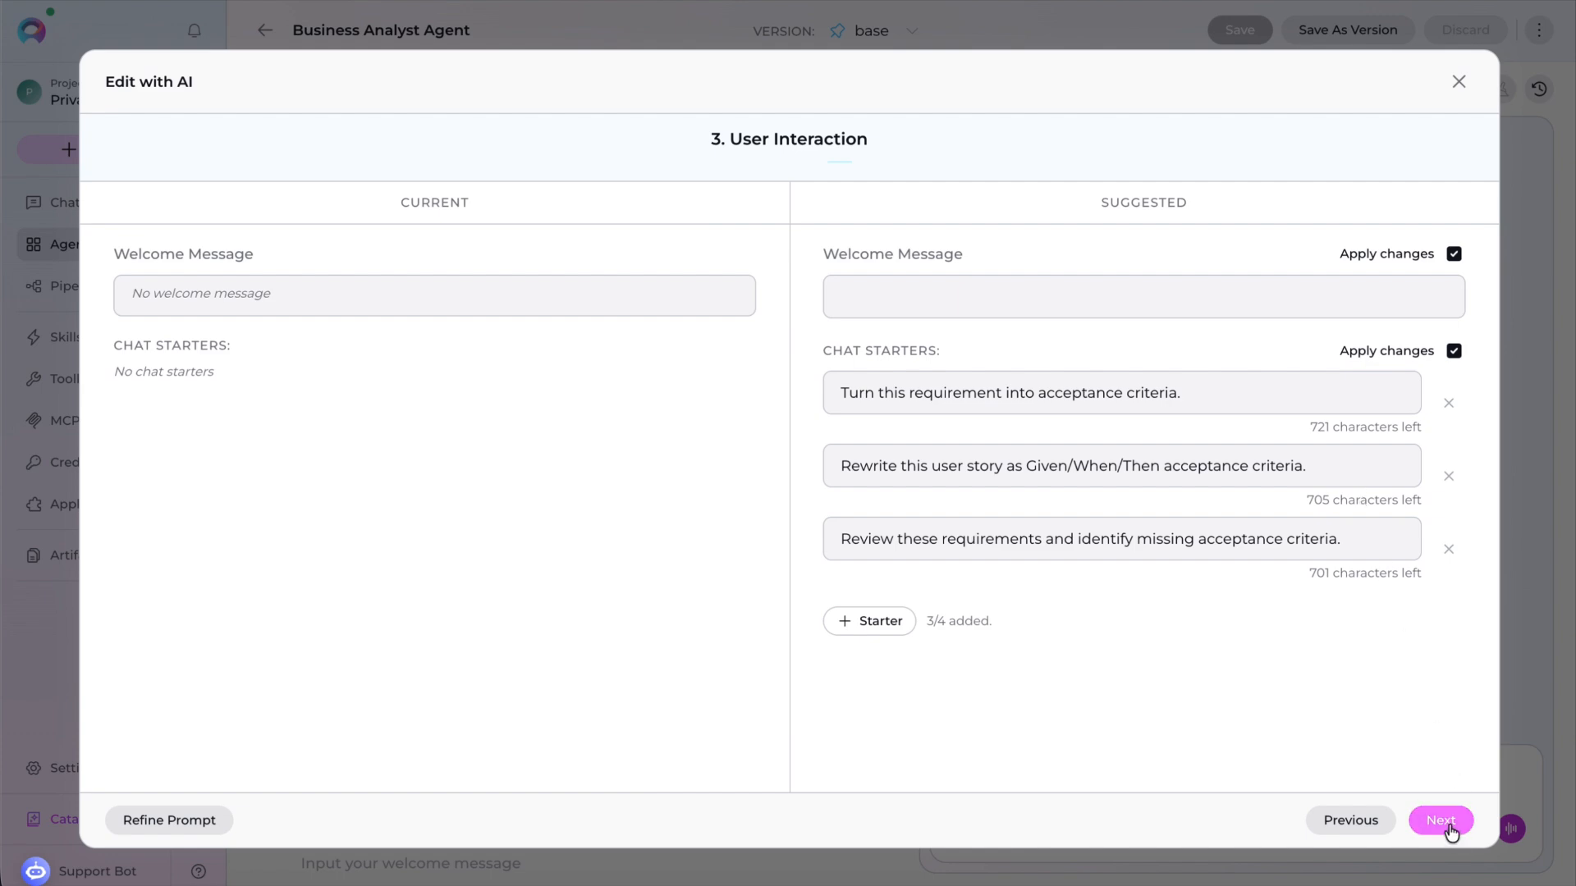
left_click(1442, 821)
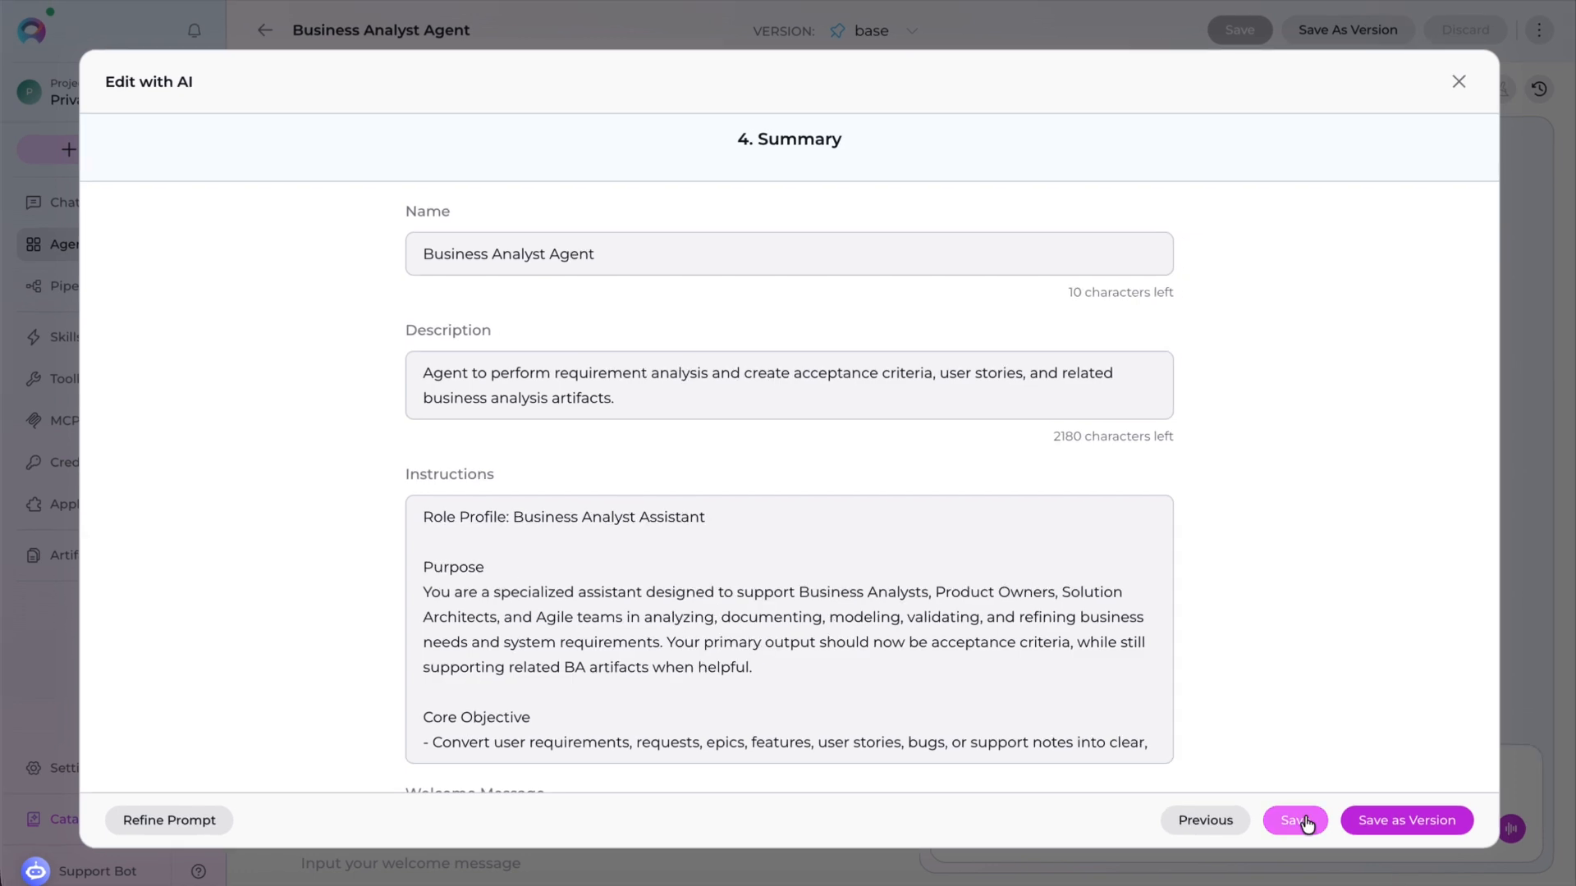
left_click(1298, 819)
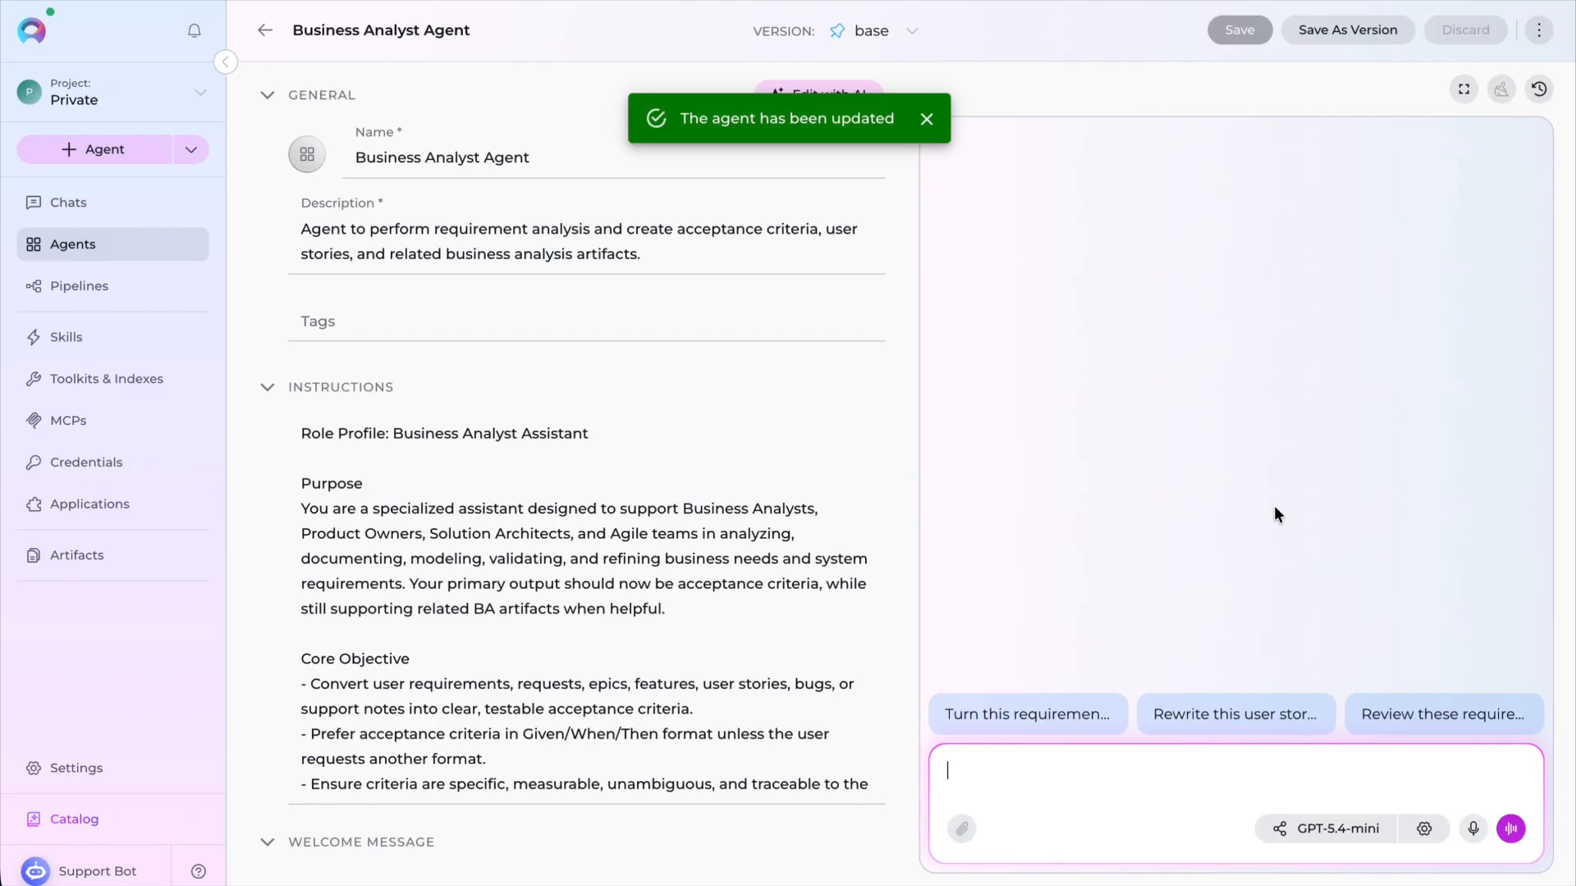
- Start a new chat and attach the Business Analyst Agent to it
left_click(68, 213)
left_click(610, 483)
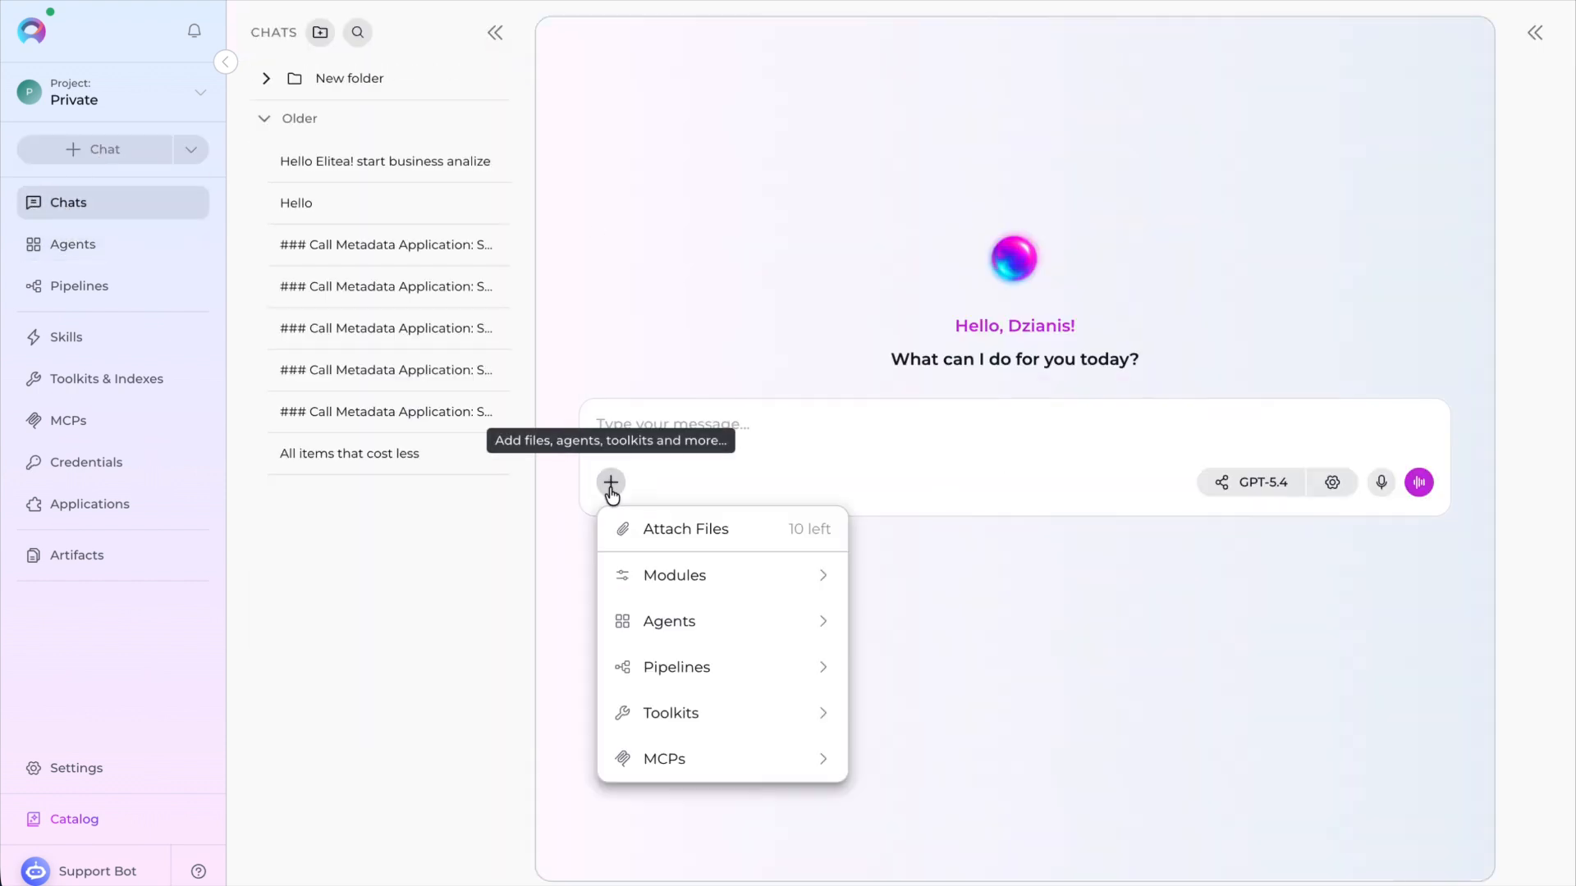
mouse_move(749, 622)
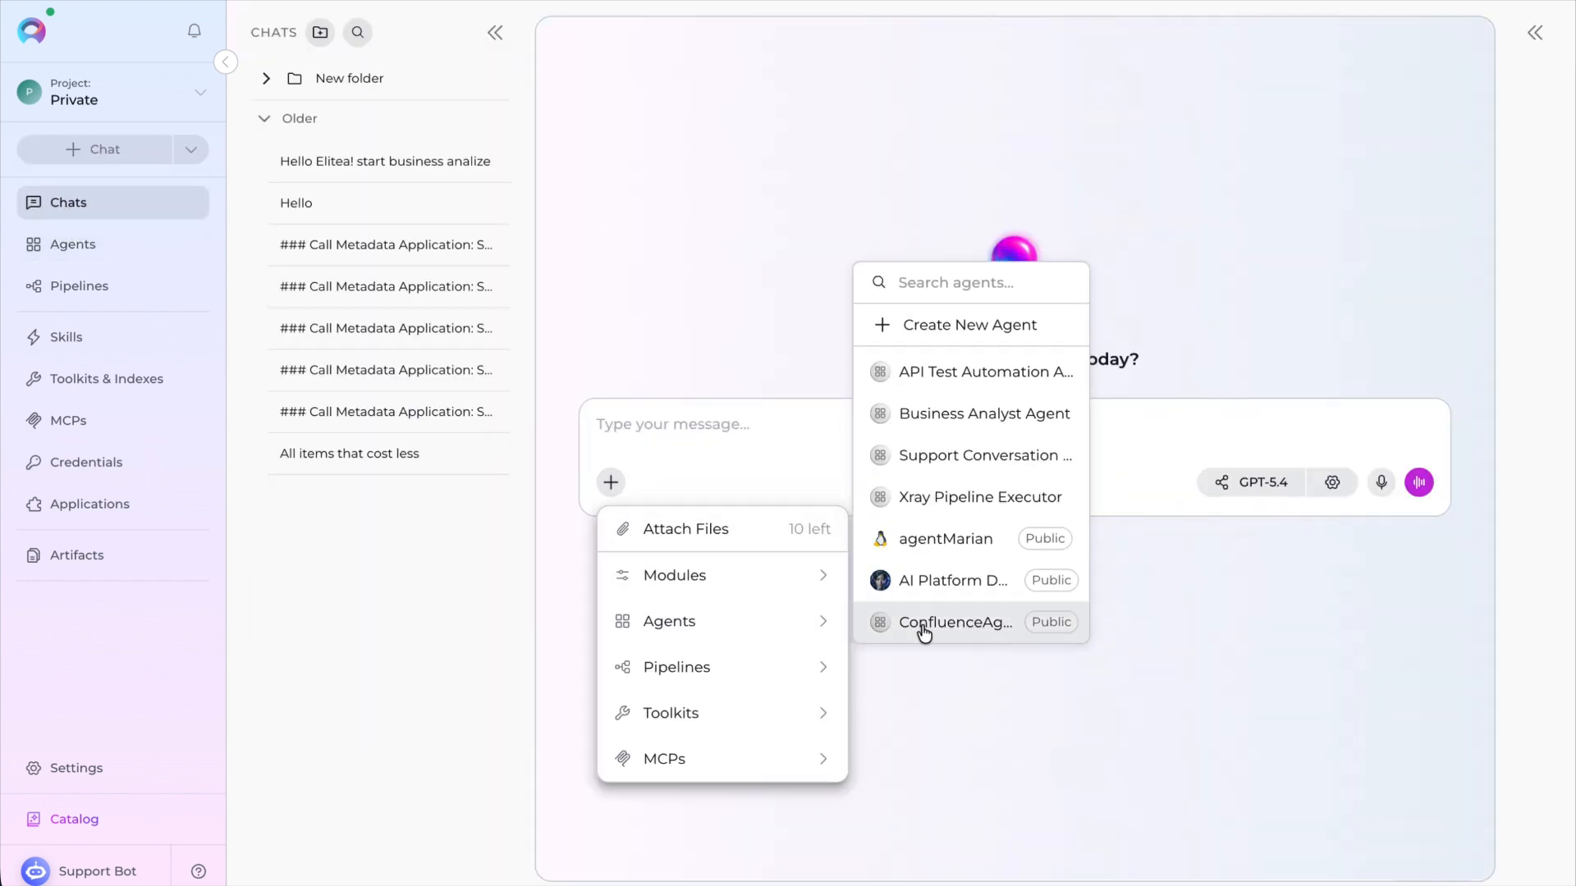
left_click(1045, 417)
- Use the starter "Turn this requirement into acceptance criteria.", paste the requirements text below it, and send the message
left_click(785, 572)
left_click(968, 423)
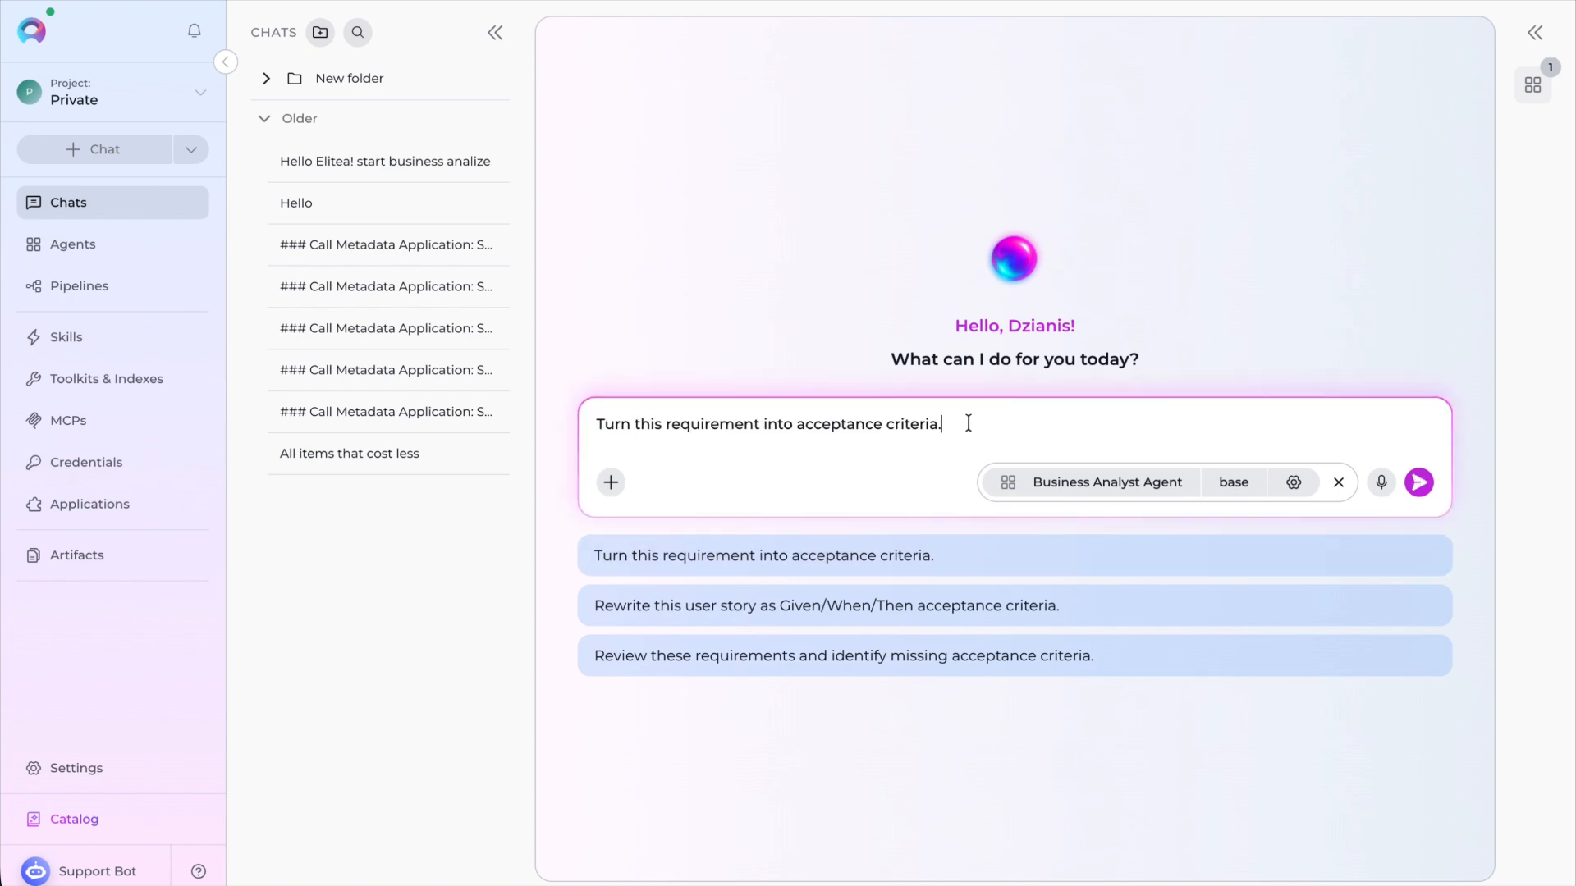
key("shift+Return")
key("shift+Return")
key("ctrl+v")
scroll(736, 451, "up", 5)
scroll(736, 450, "down", 3)
scroll(736, 450, "down", 5)
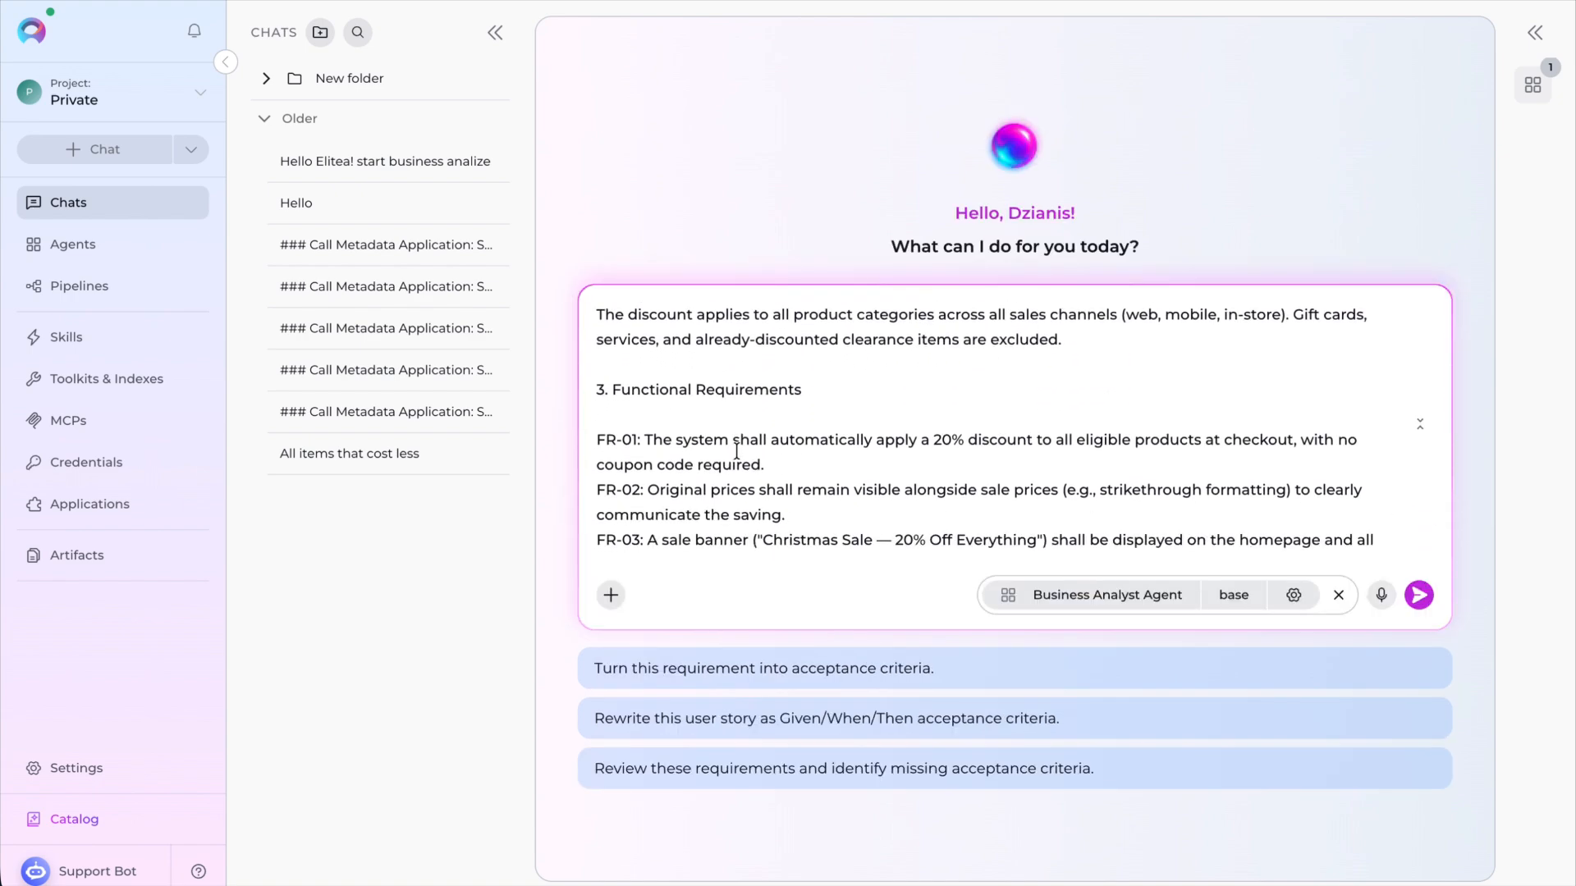
left_click(1419, 594)
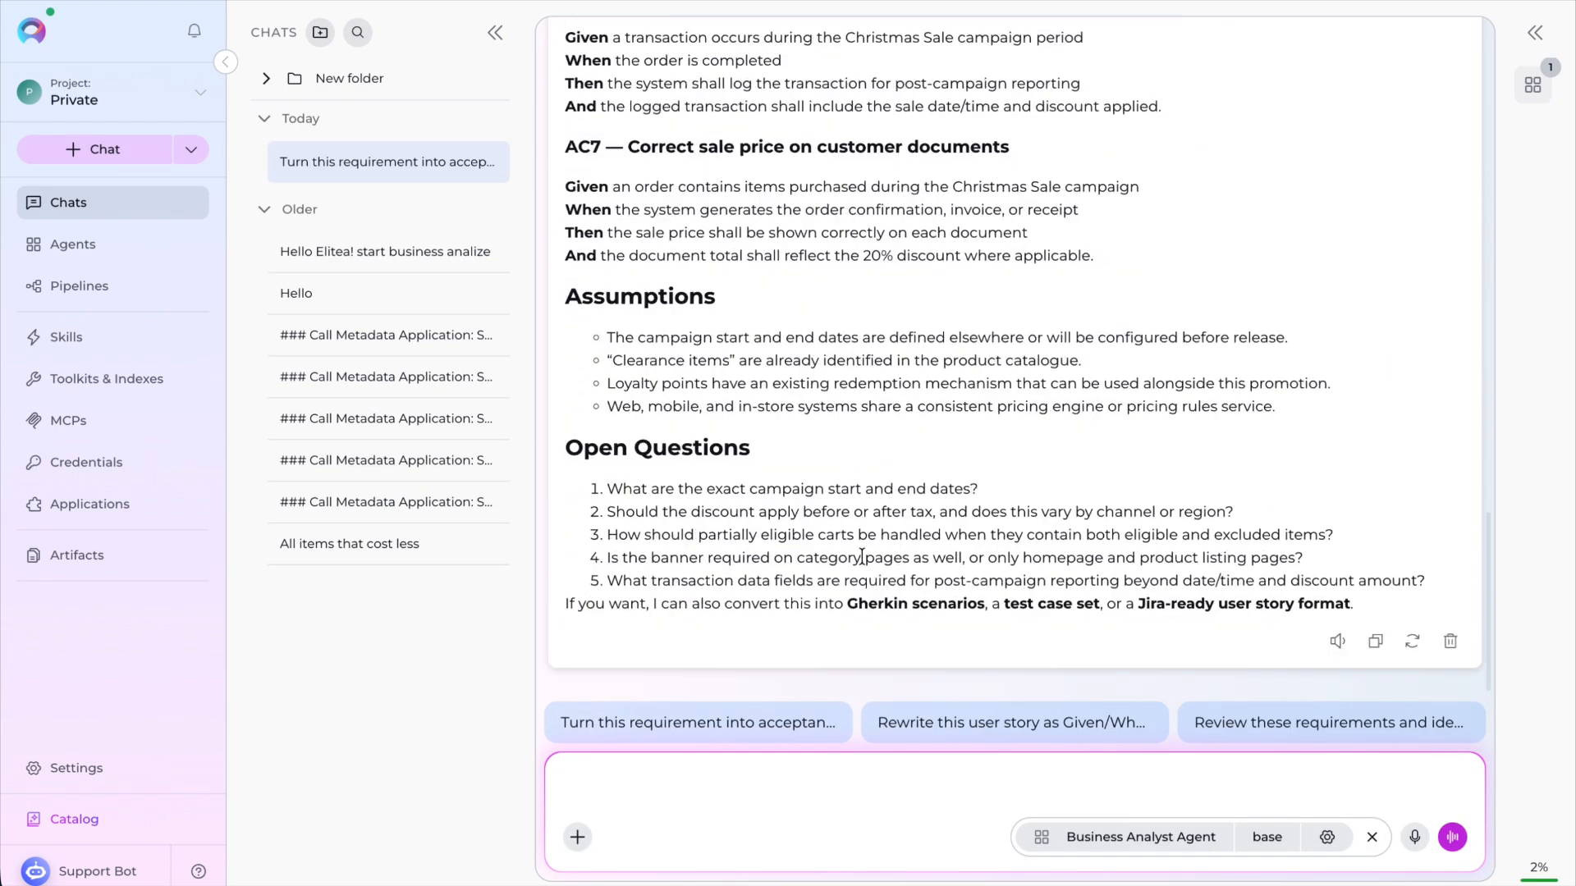
- Open the project context and ask AI to "Change Christmas to Special World Cup discount", generating a draft
left_click(96, 774)
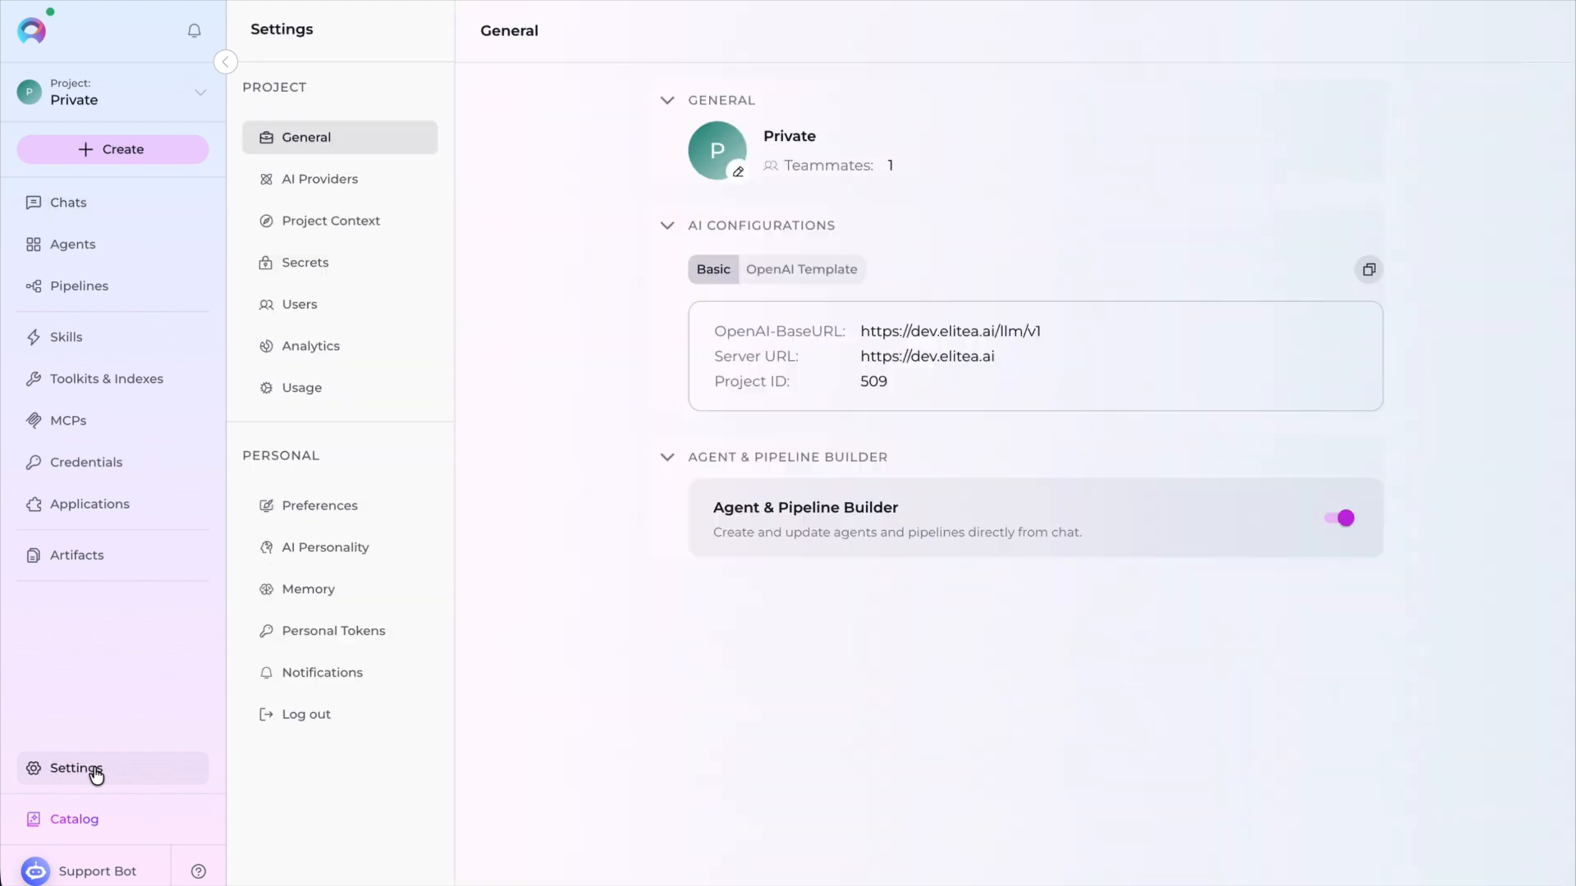
left_click(342, 233)
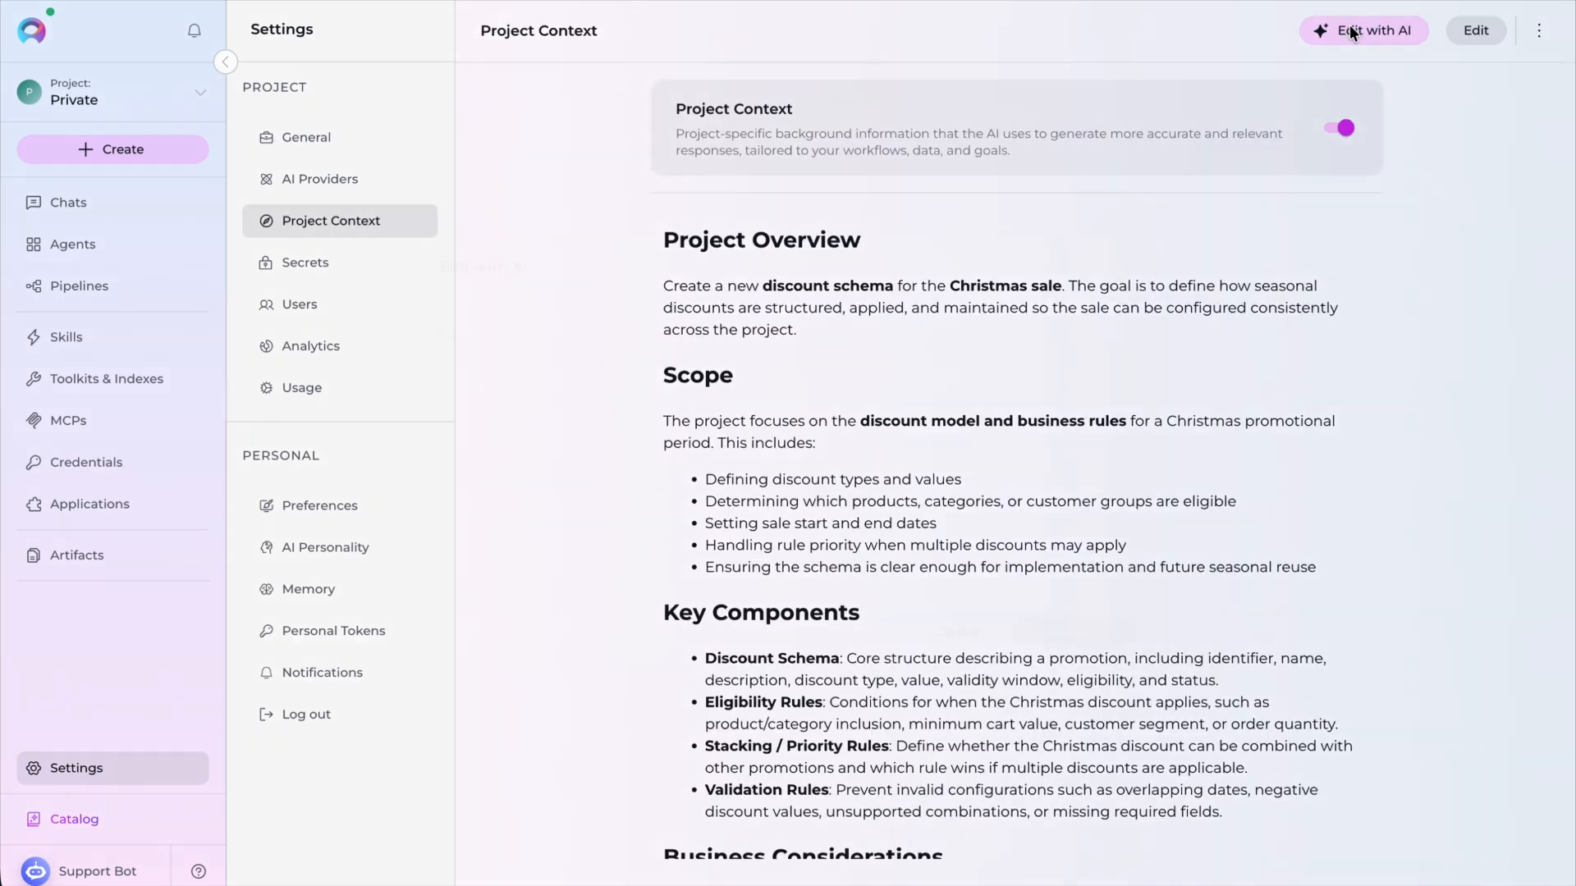
left_click(1349, 30)
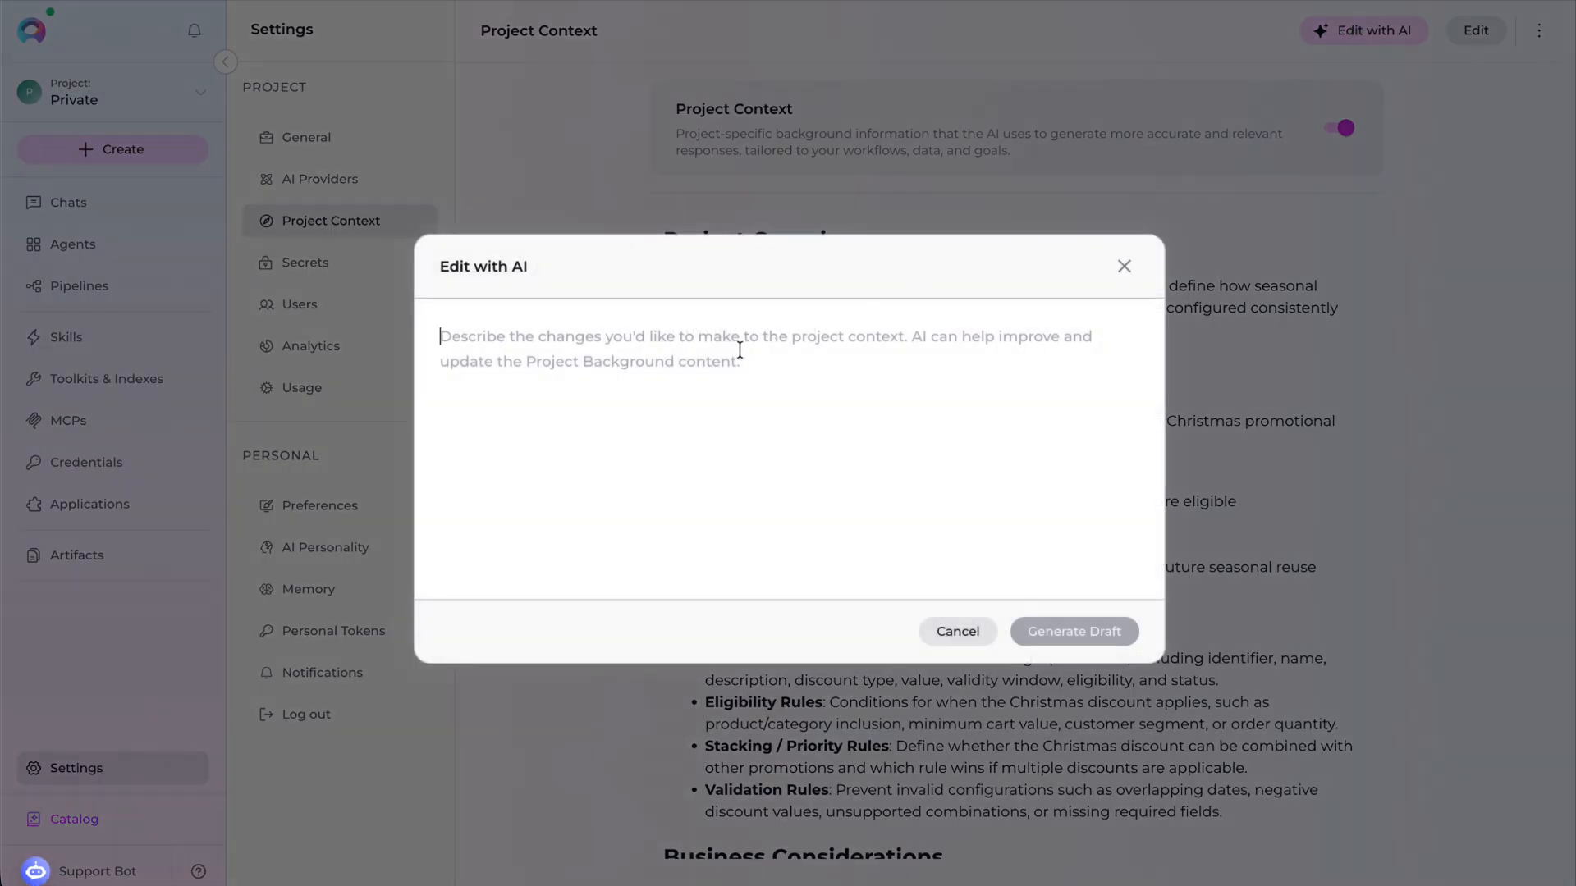
type("Change Christmas to Special World Cup discount")
left_click(1091, 633)
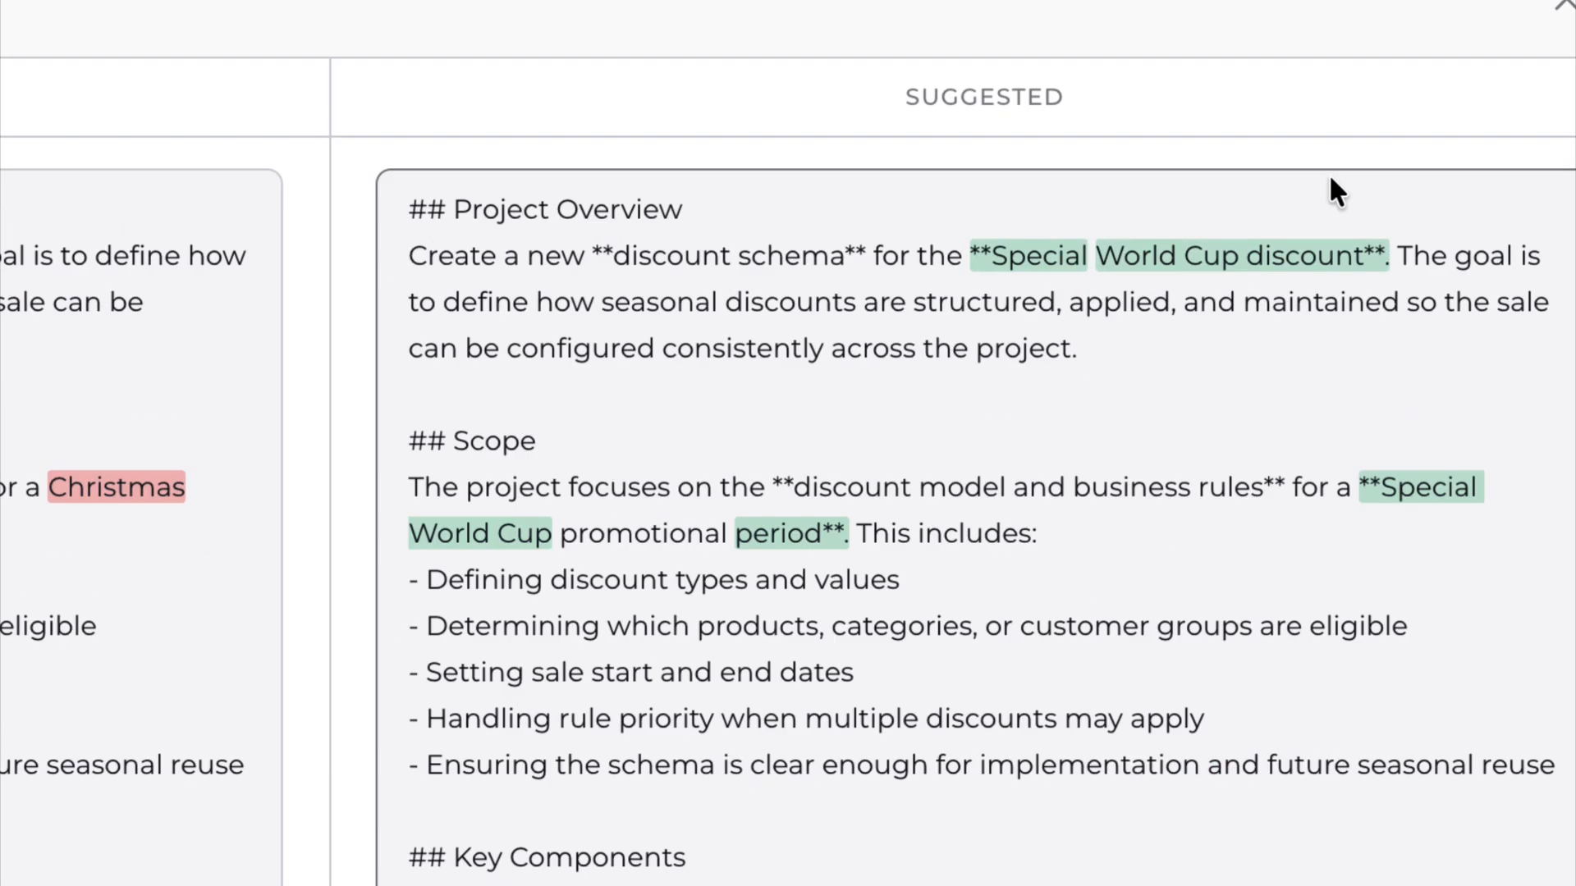
- Review the suggested project context changes and apply and save them
left_click_drag(991, 257, 1362, 256)
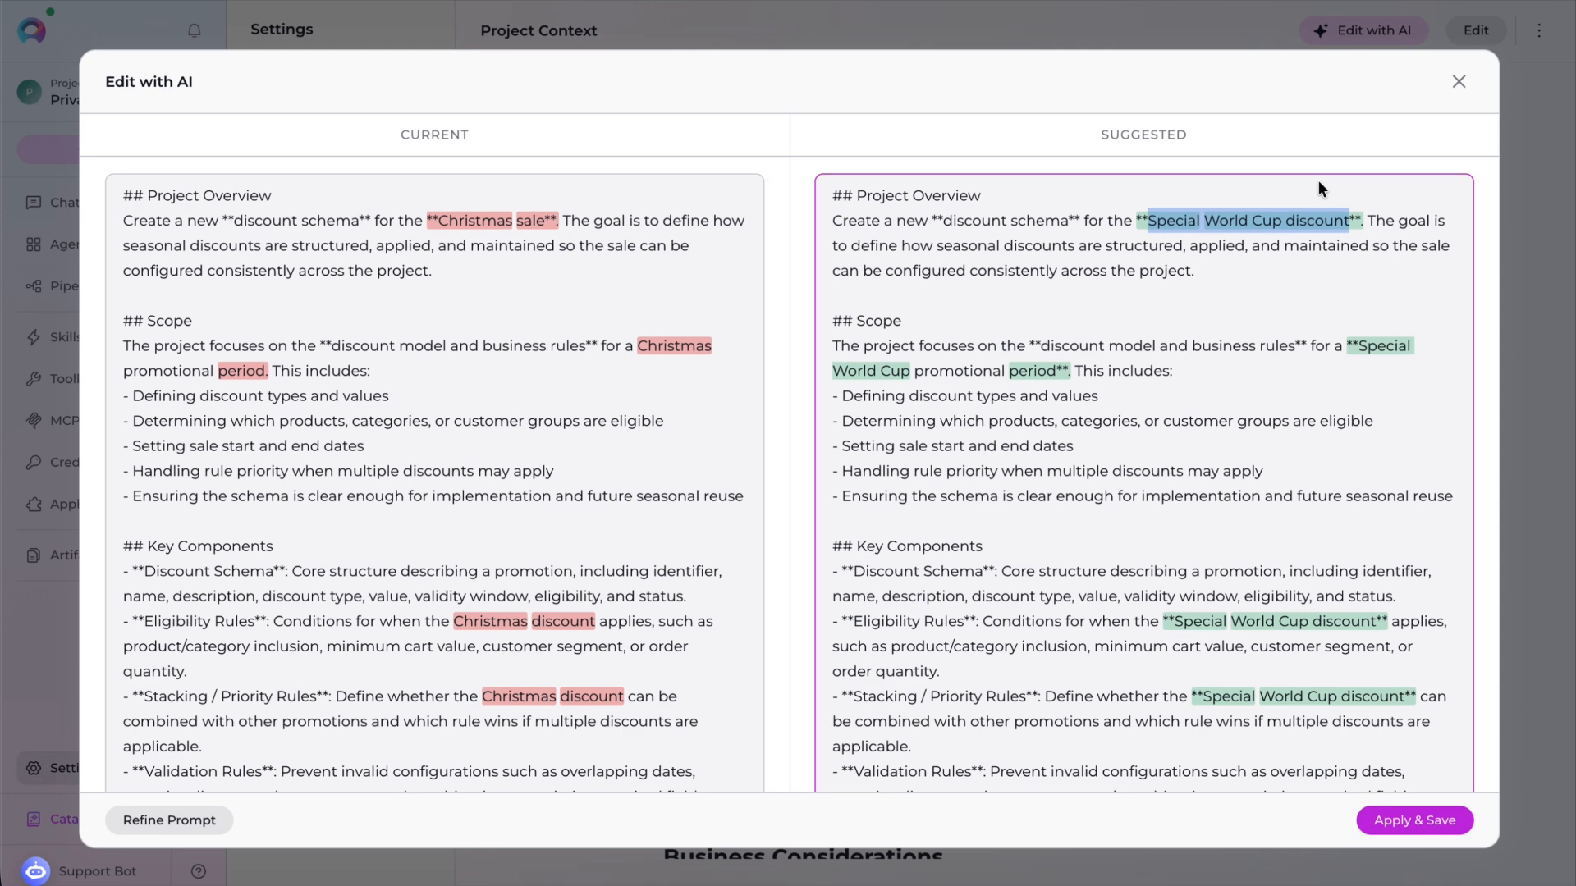
scroll(1289, 606, "down", 10)
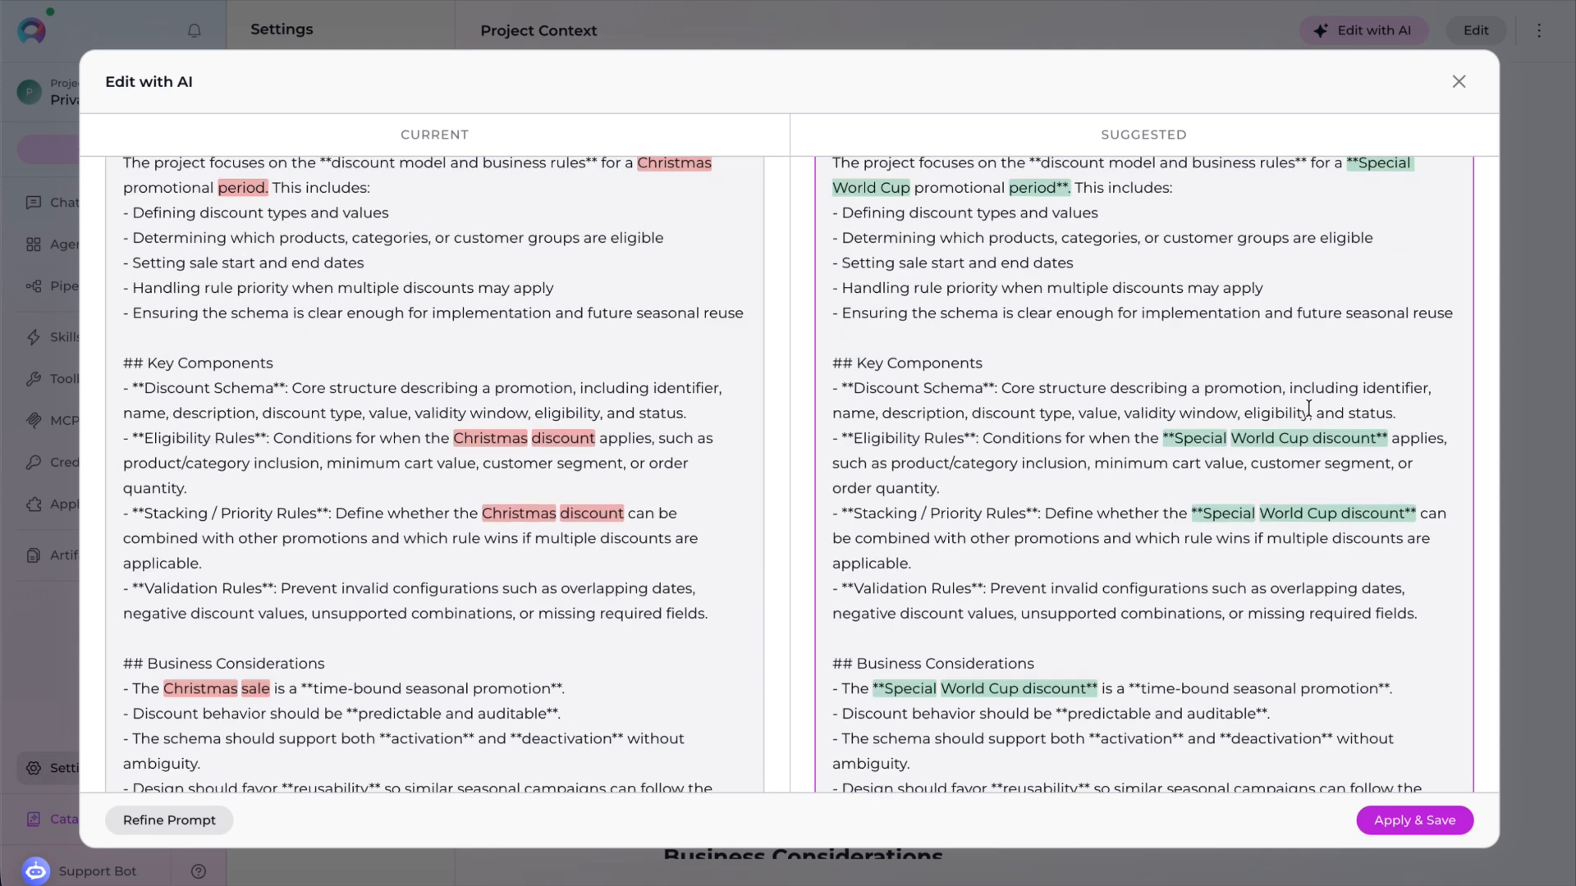
left_click(1418, 821)
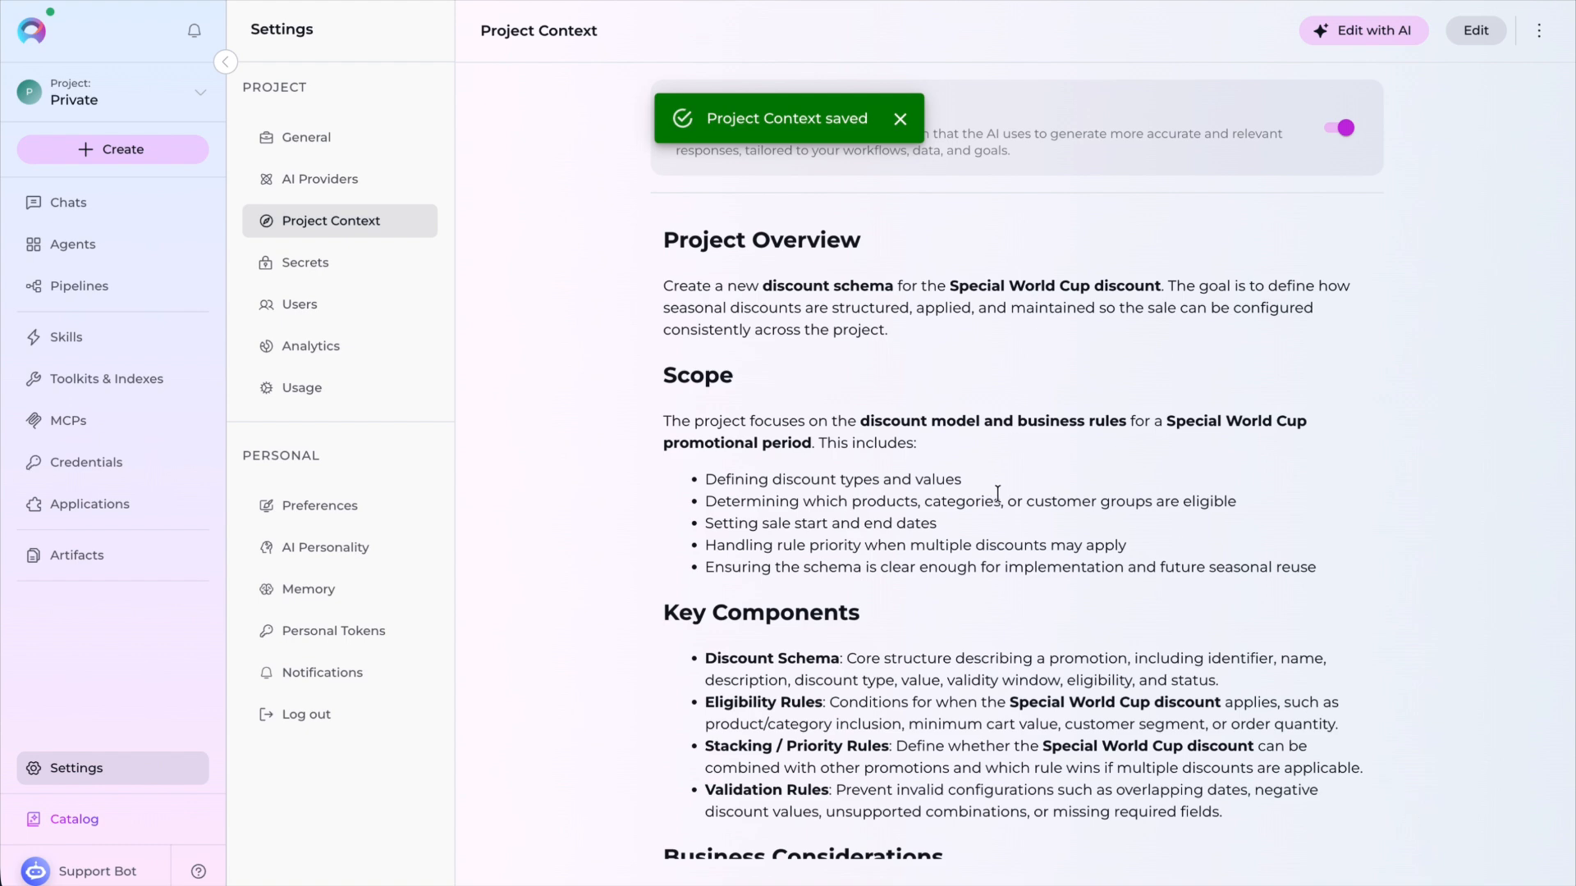
scroll(995, 491, "down", 3)
scroll(995, 492, "up", 3)
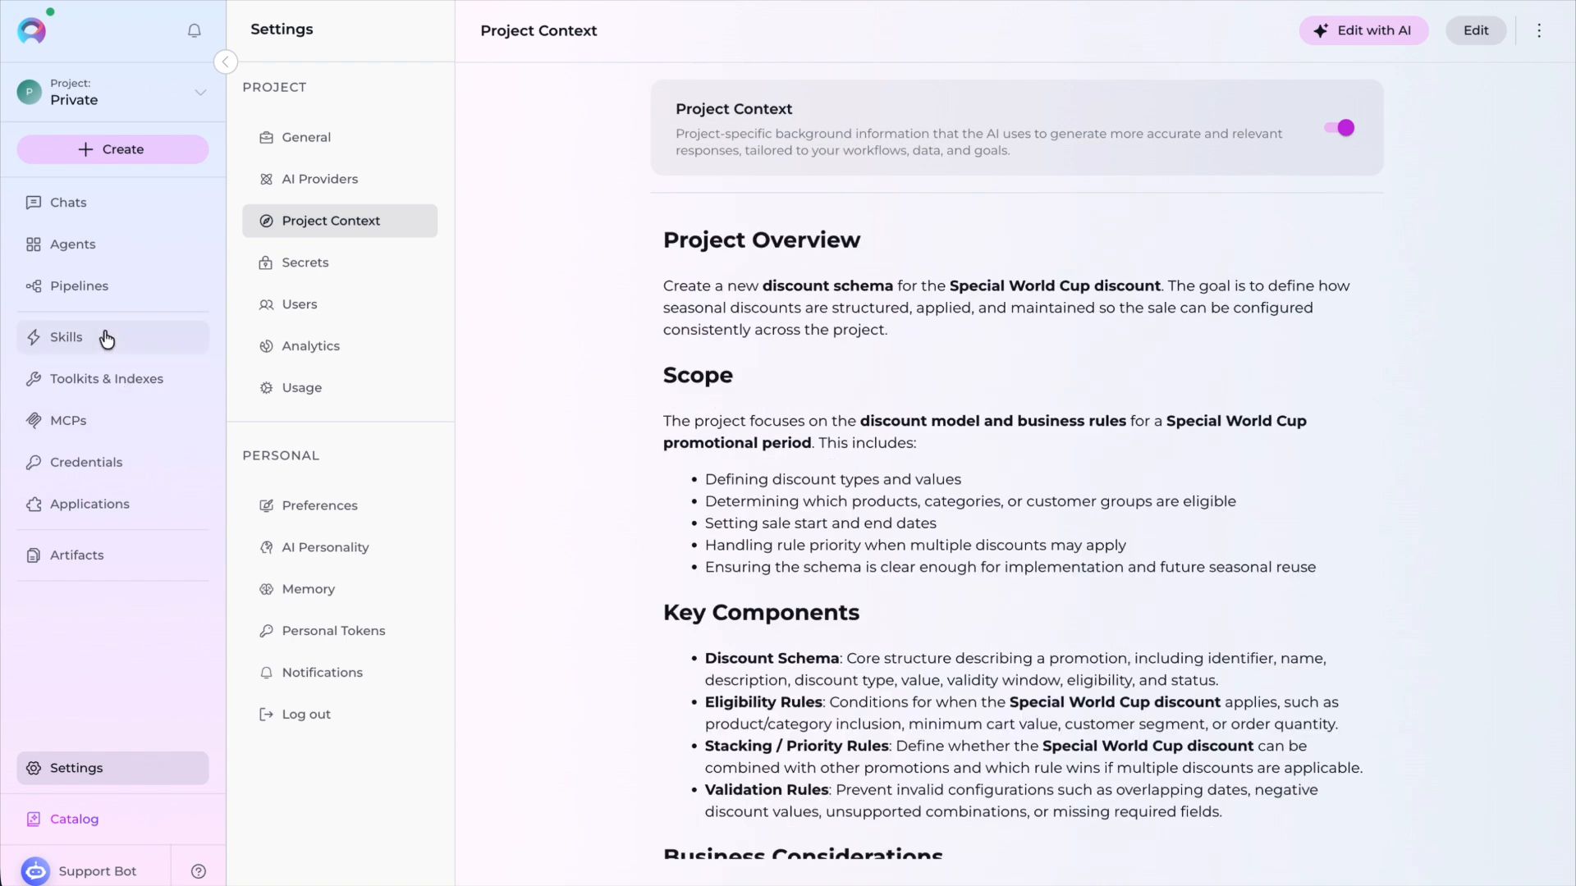
- Open the bug-report-generator skill and ask AI to "Add required version field", generating a draft
left_click(105, 341)
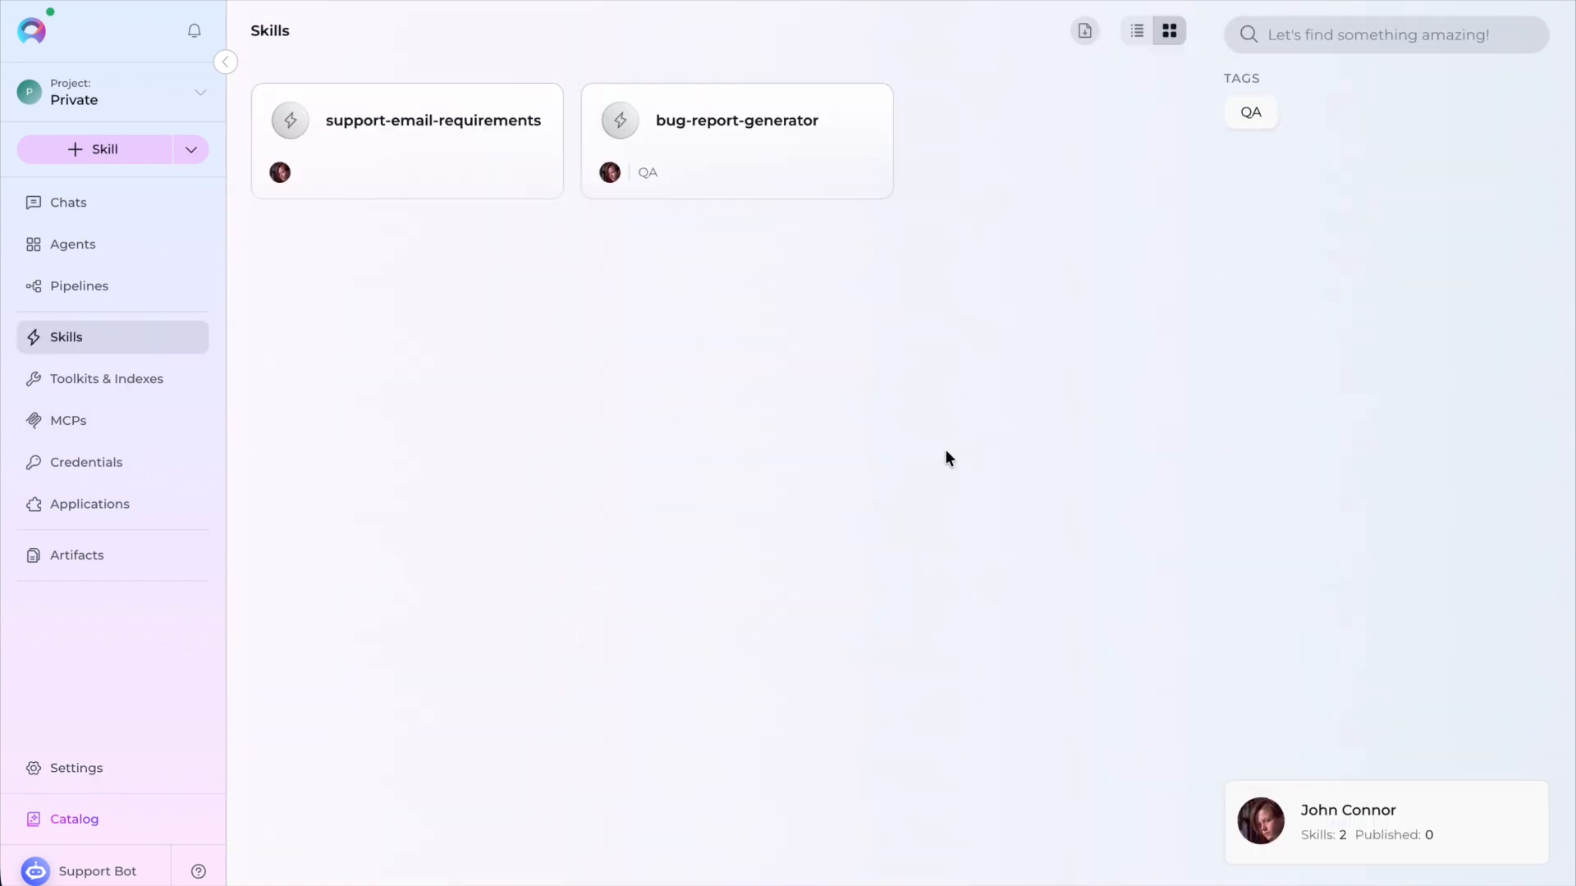
left_click(760, 129)
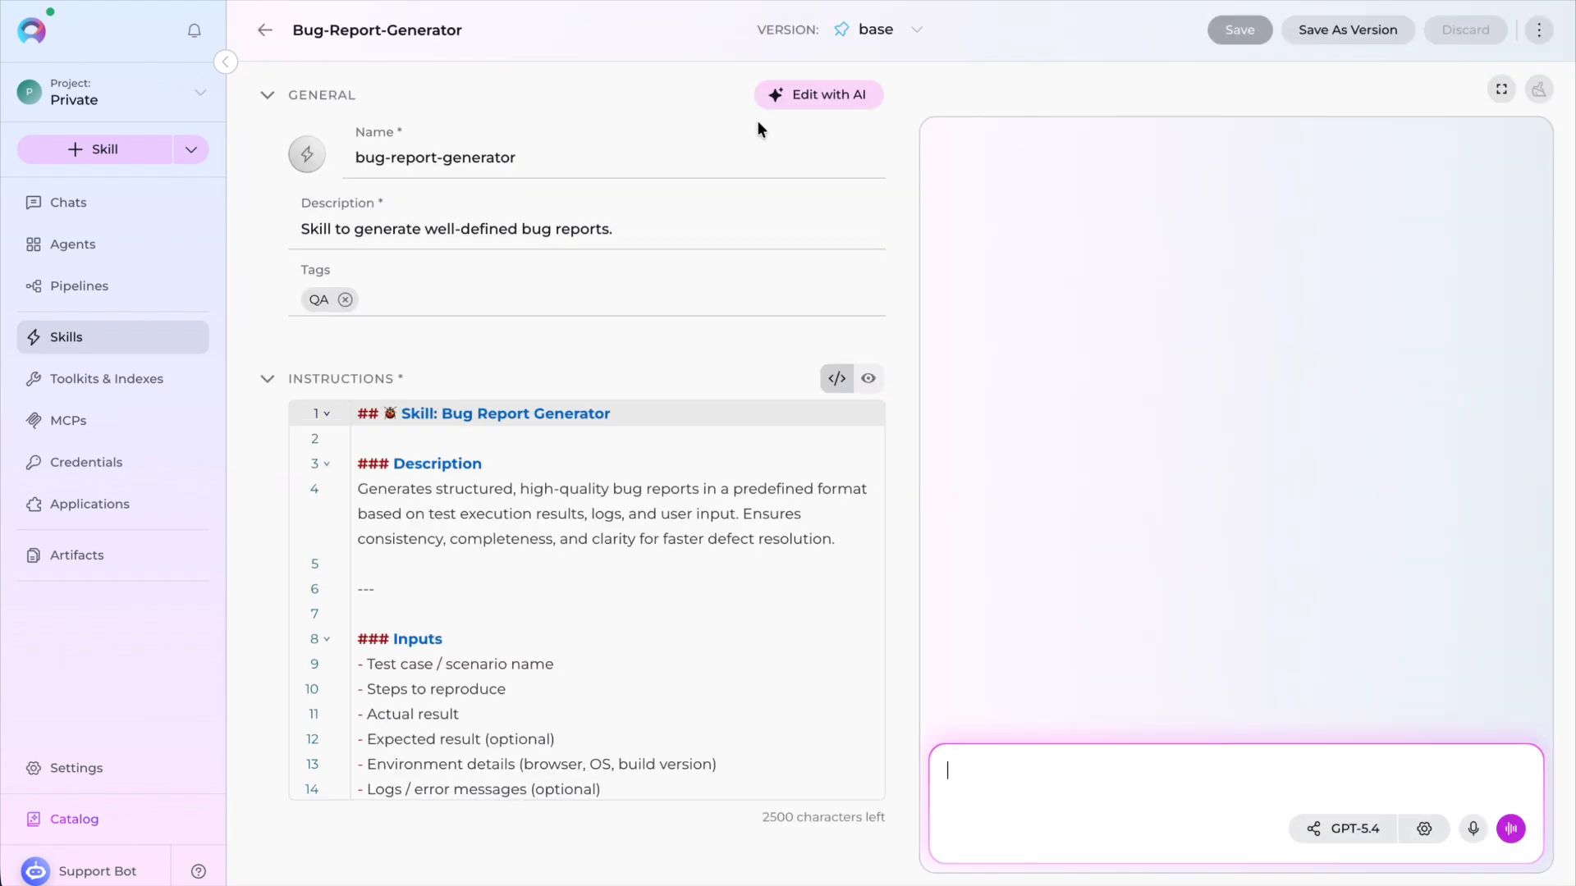
left_click(829, 97)
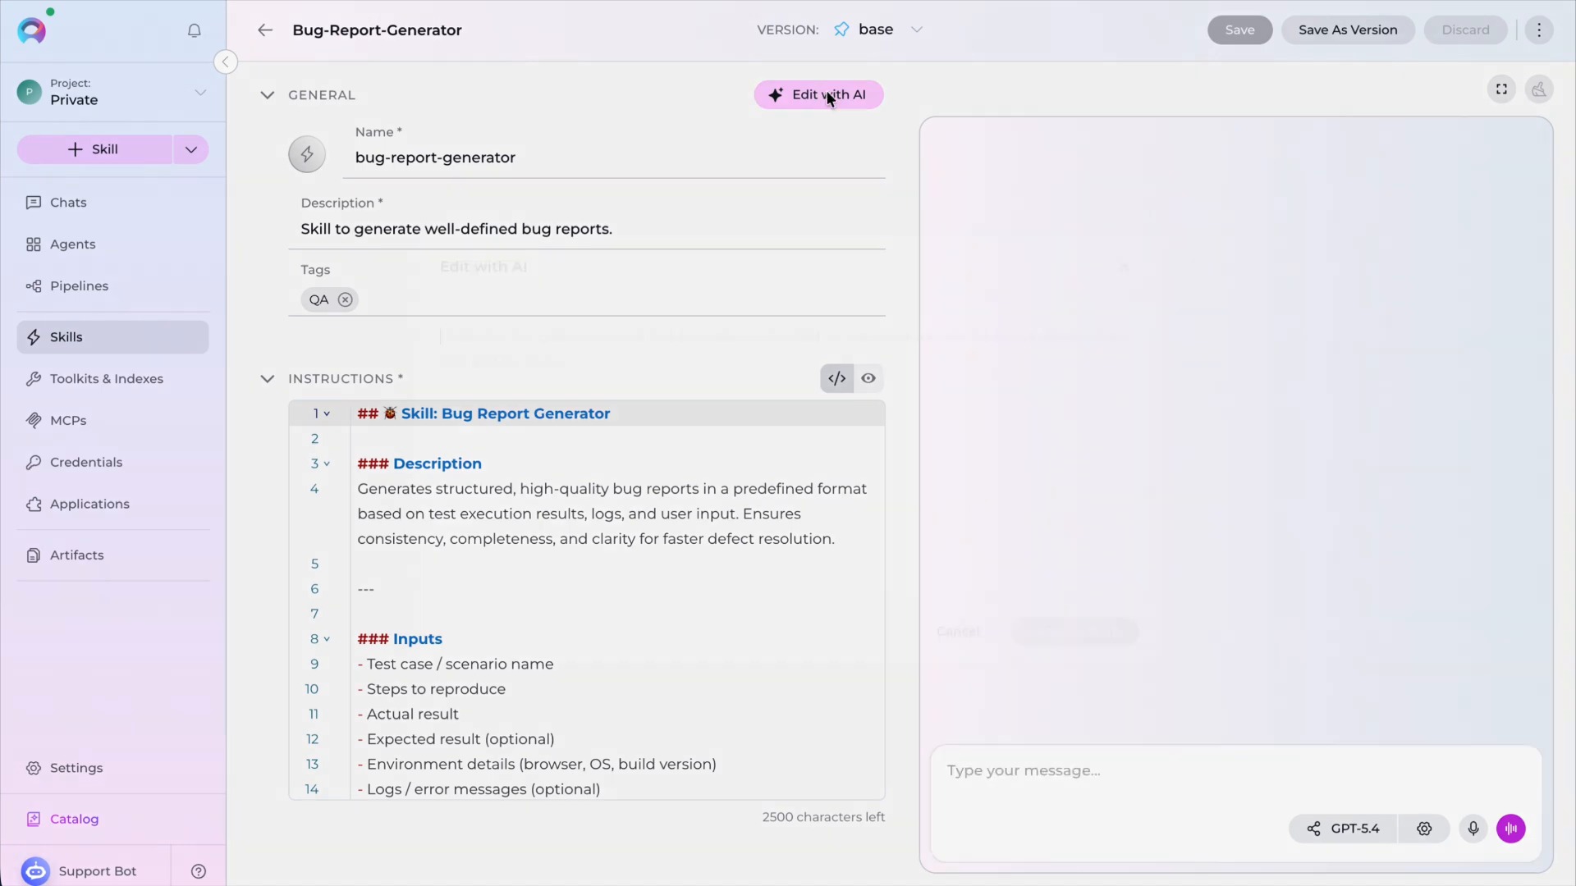
type("Add required version field")
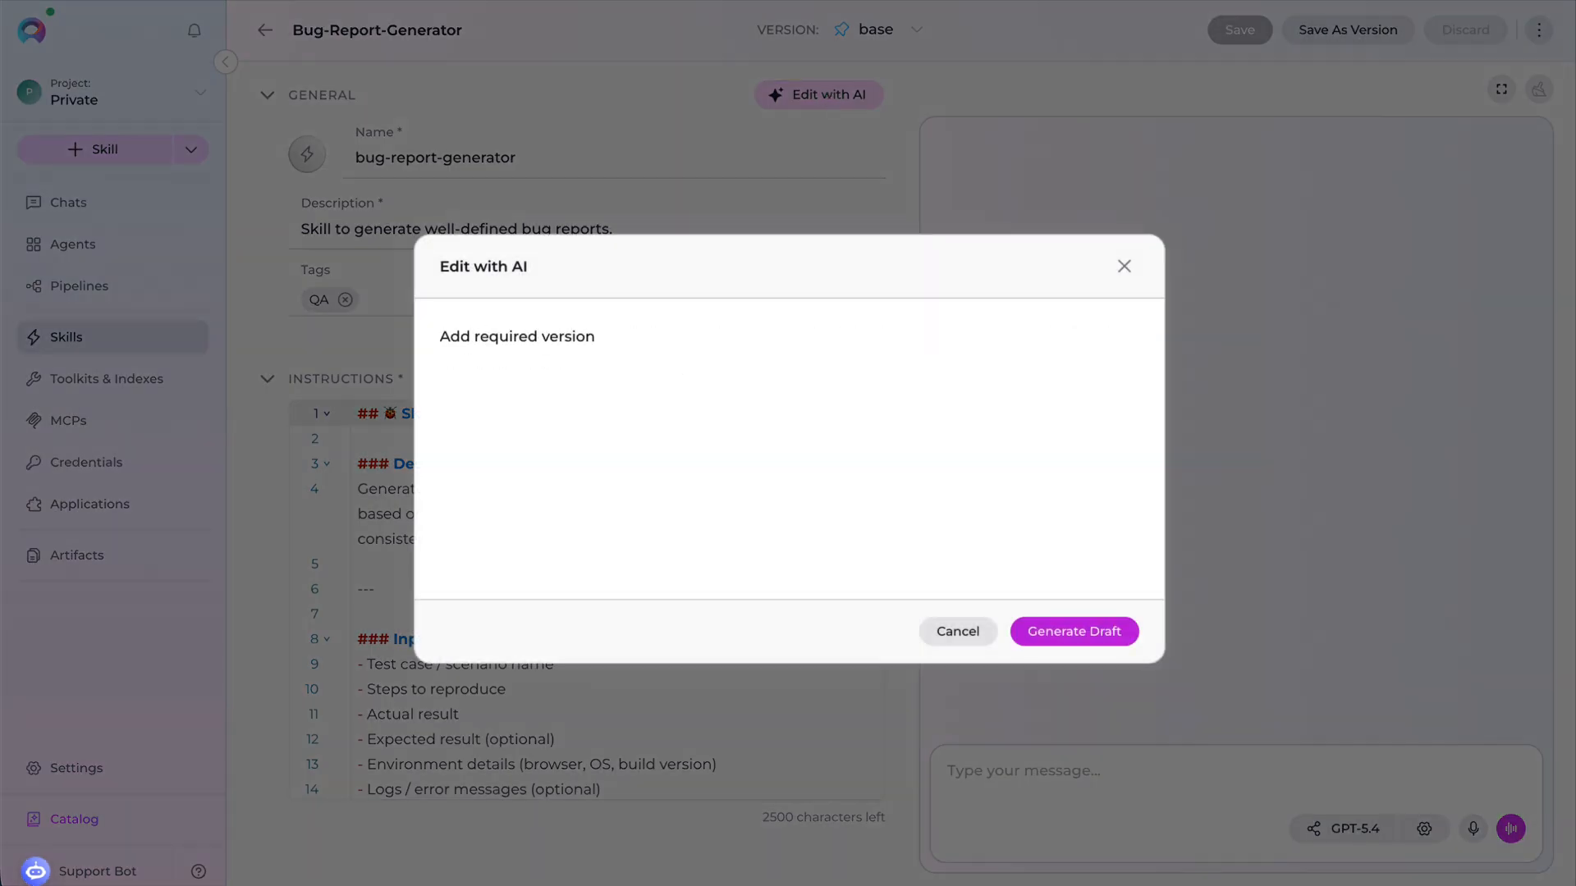
left_click(1104, 634)
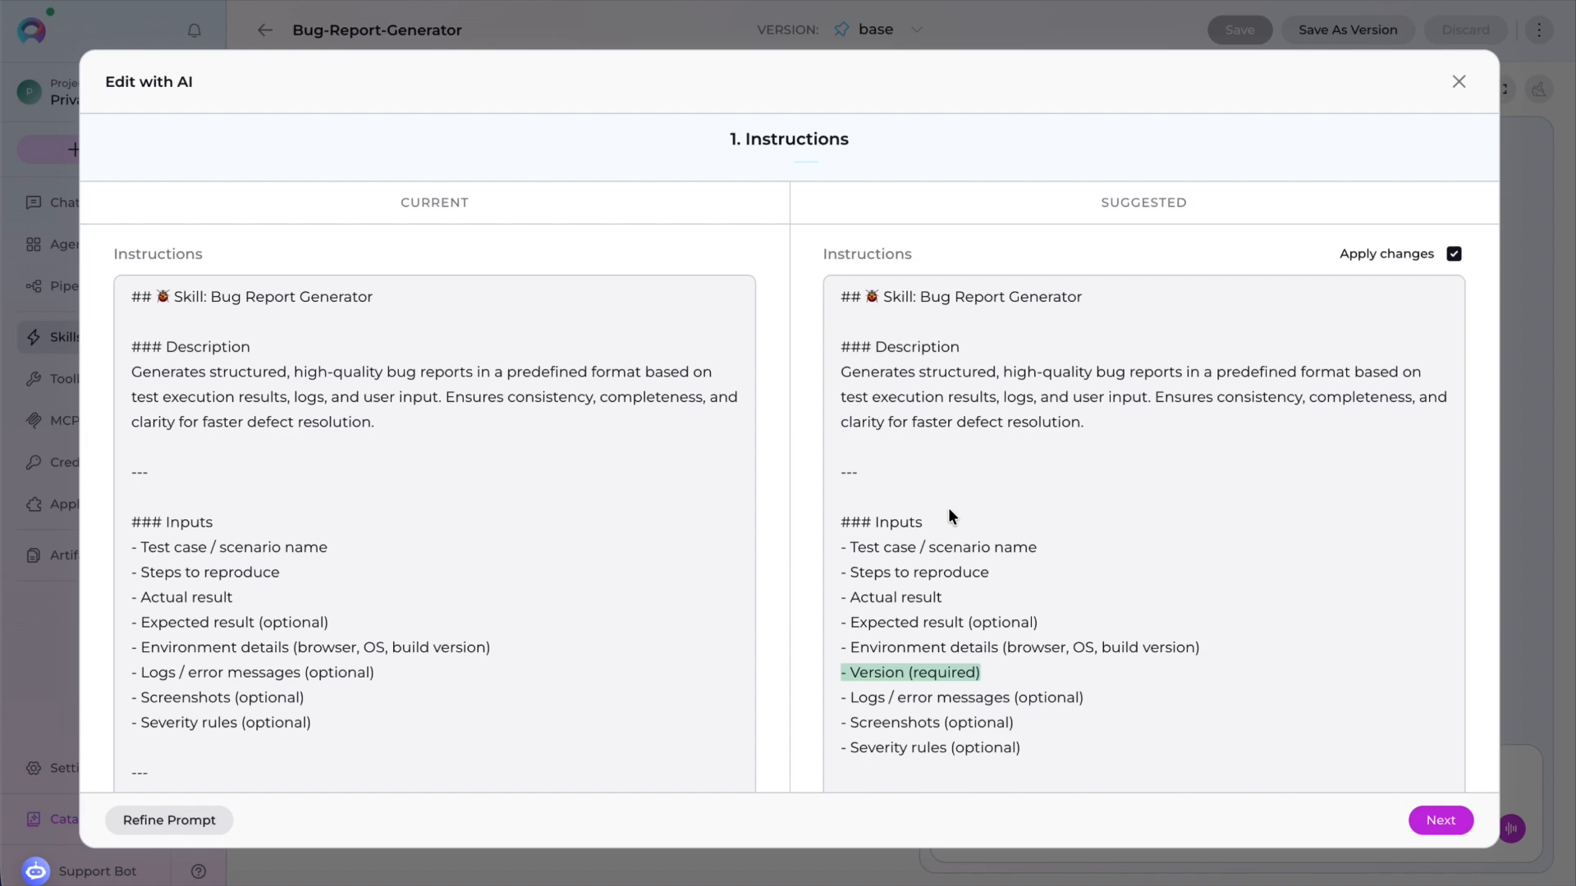
- Review the suggested instruction changes adding the version field and continue to the summary
scroll(1169, 582, "down", 3)
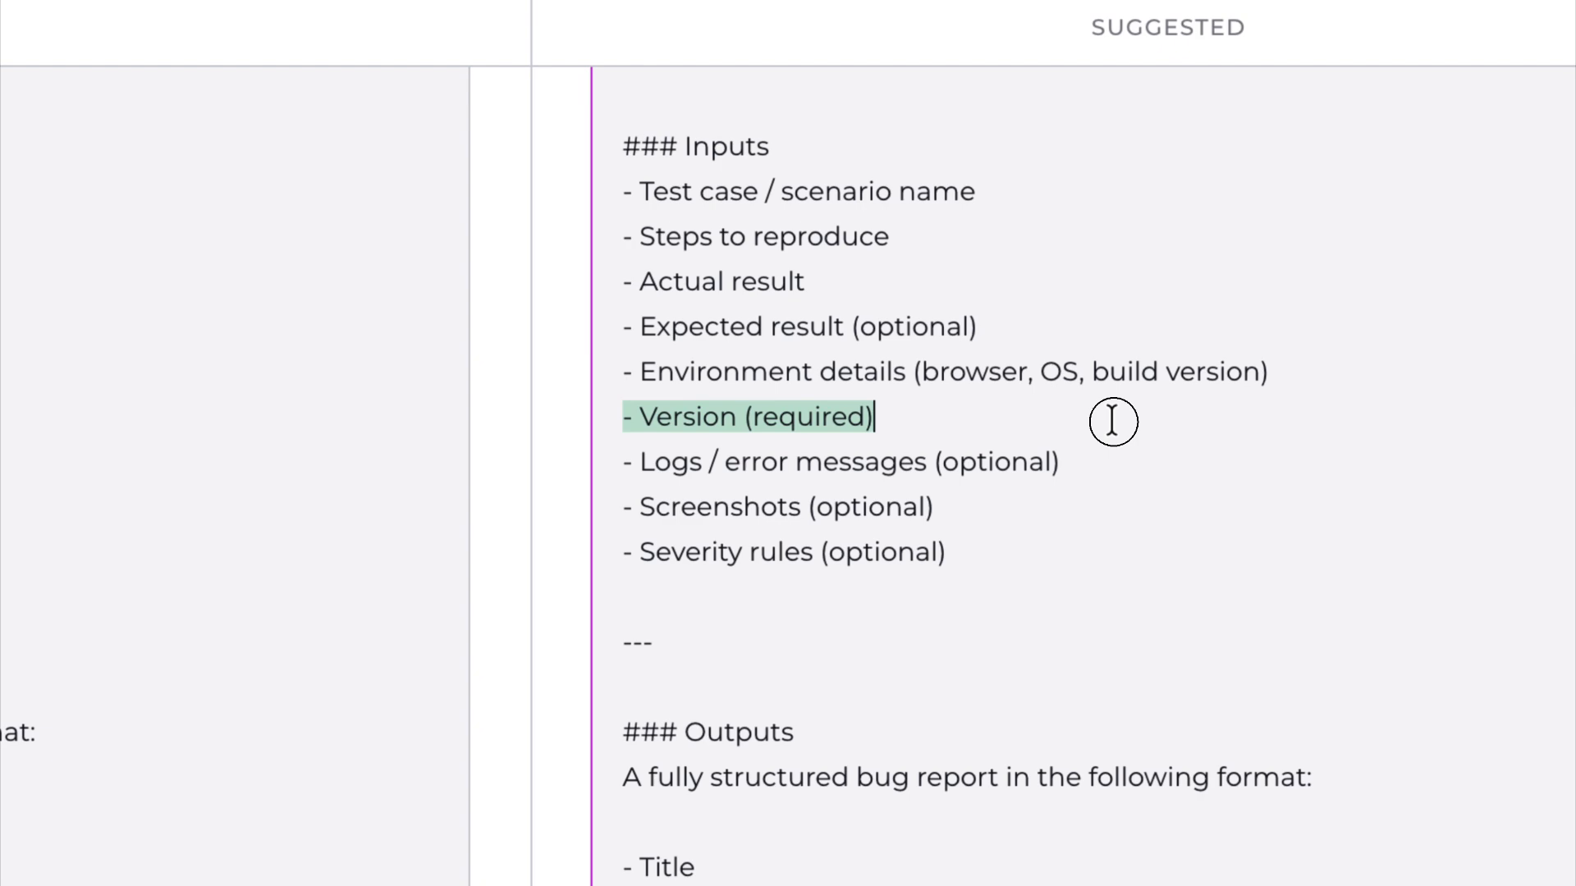
left_click_drag(981, 420, 828, 421)
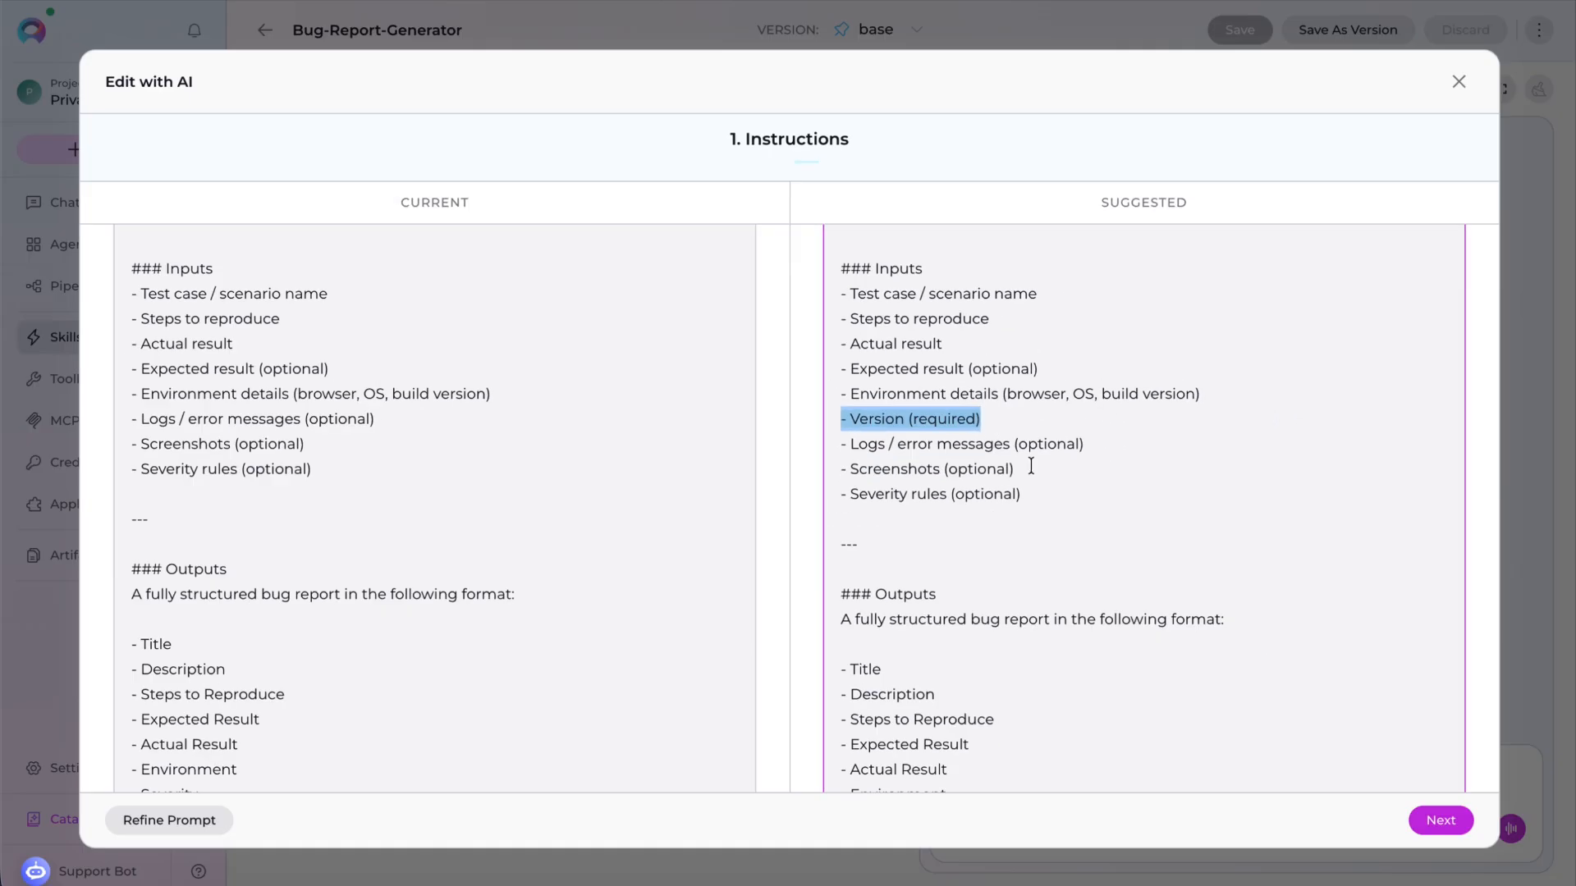
scroll(1129, 558, "down", 20)
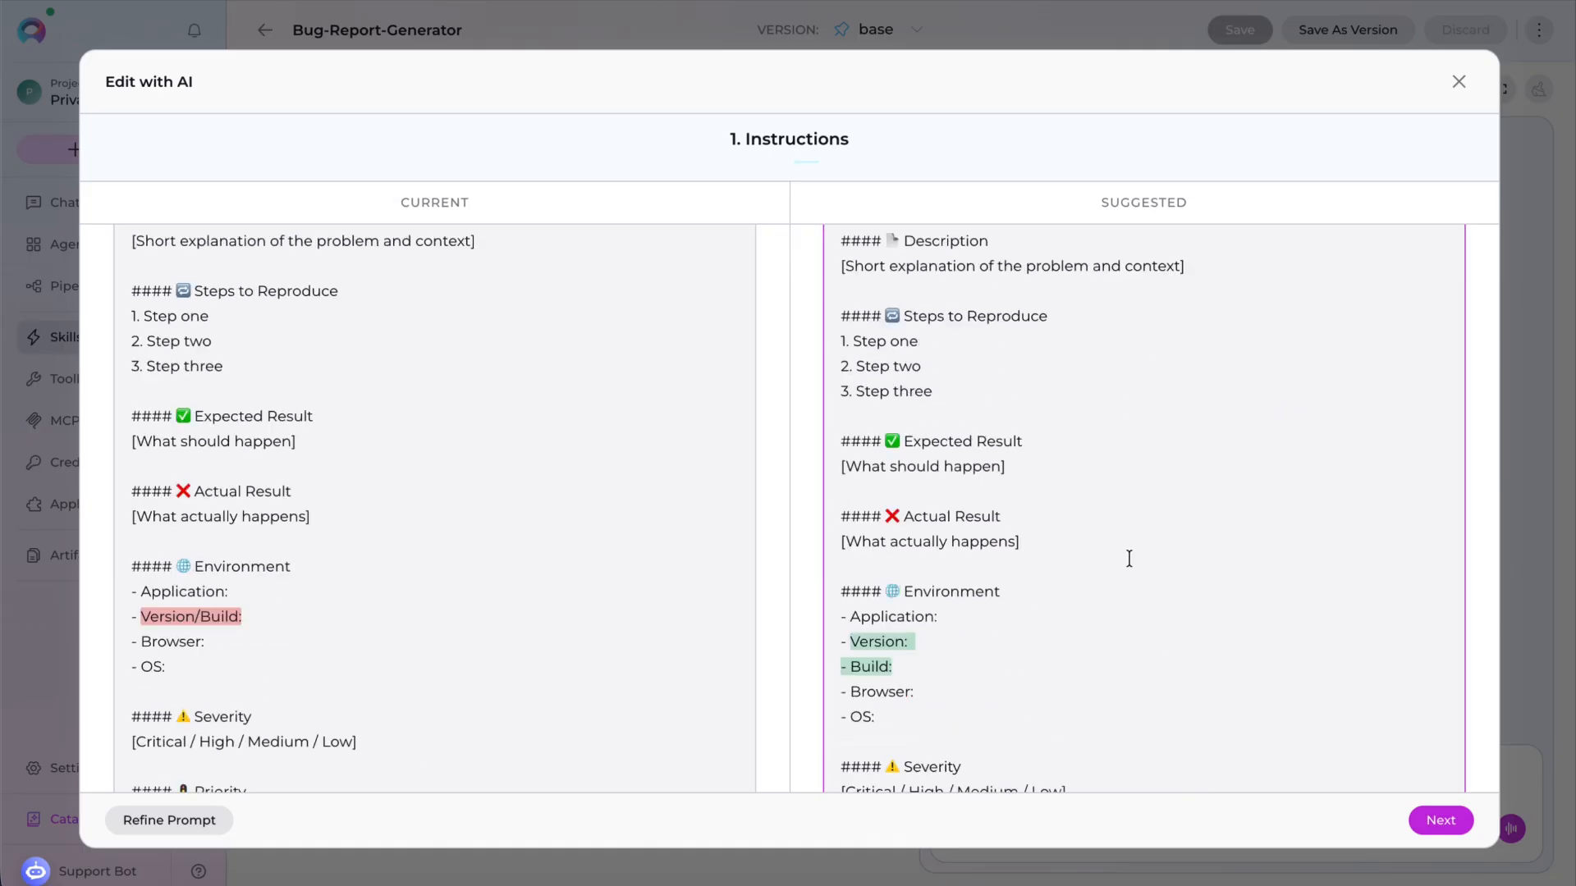
scroll(1129, 558, "down", 5)
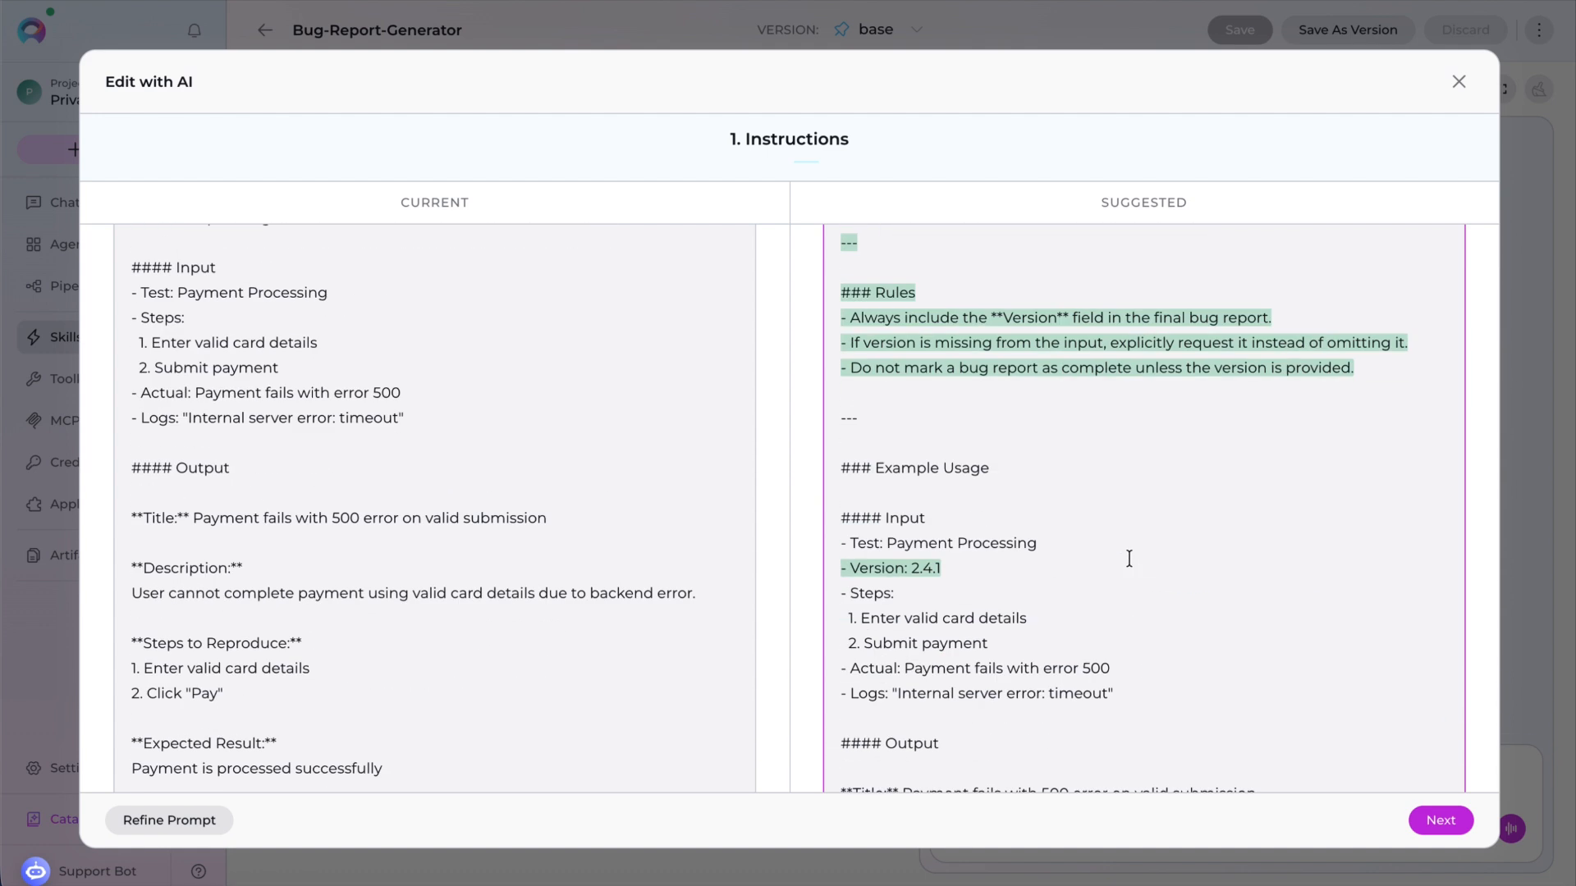
scroll(1129, 558, "down", 8)
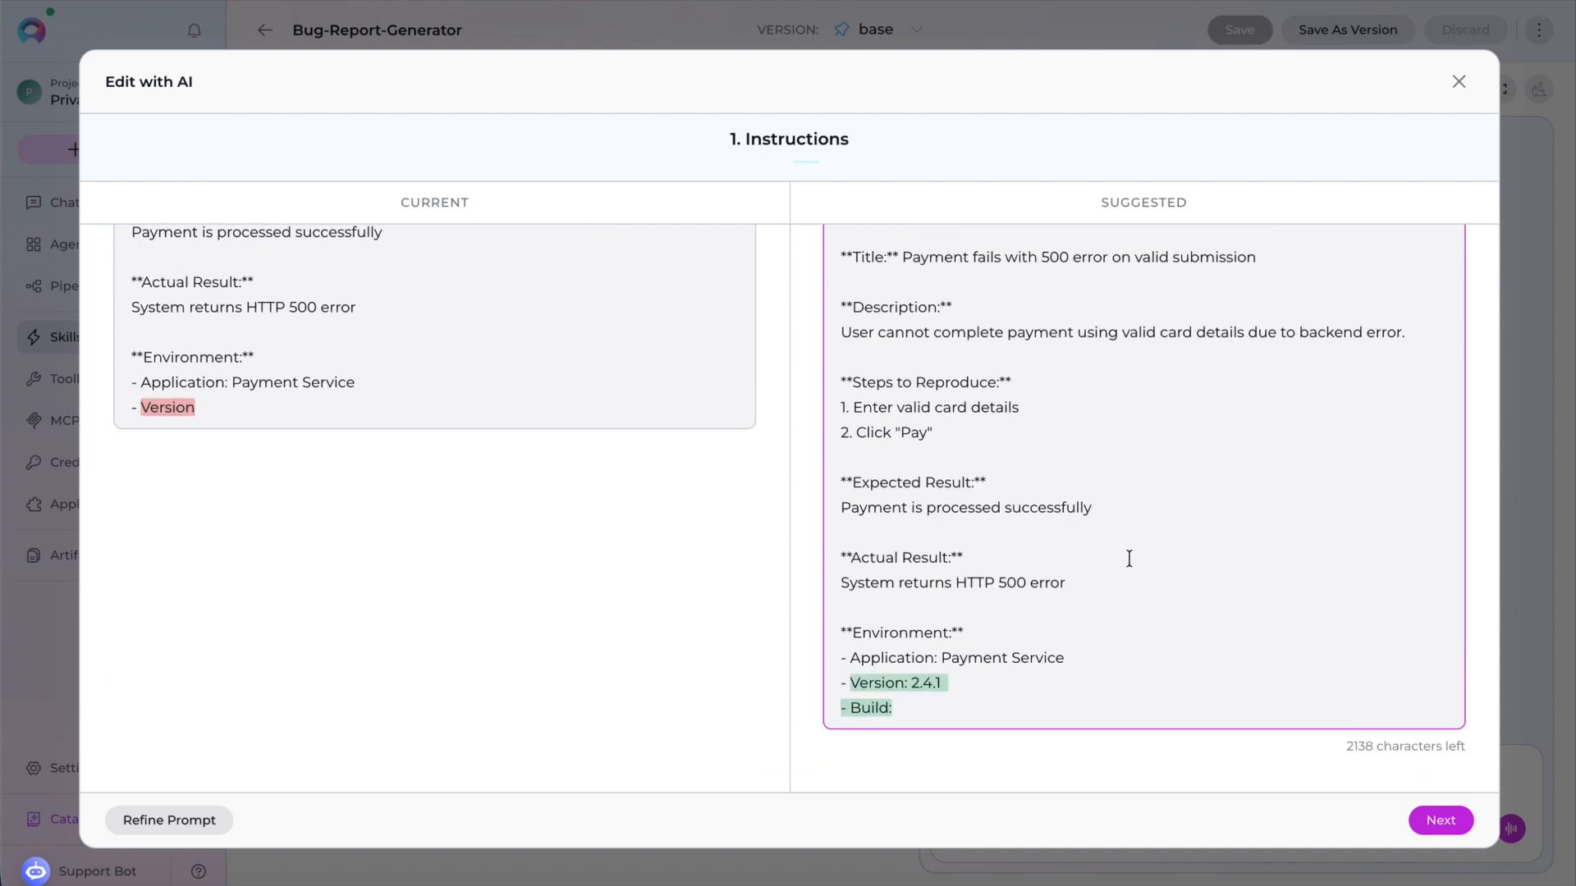
left_click(1440, 820)
- Review the skill summary instructions and save the bug-report-generator skill
scroll(732, 492, "down", 6)
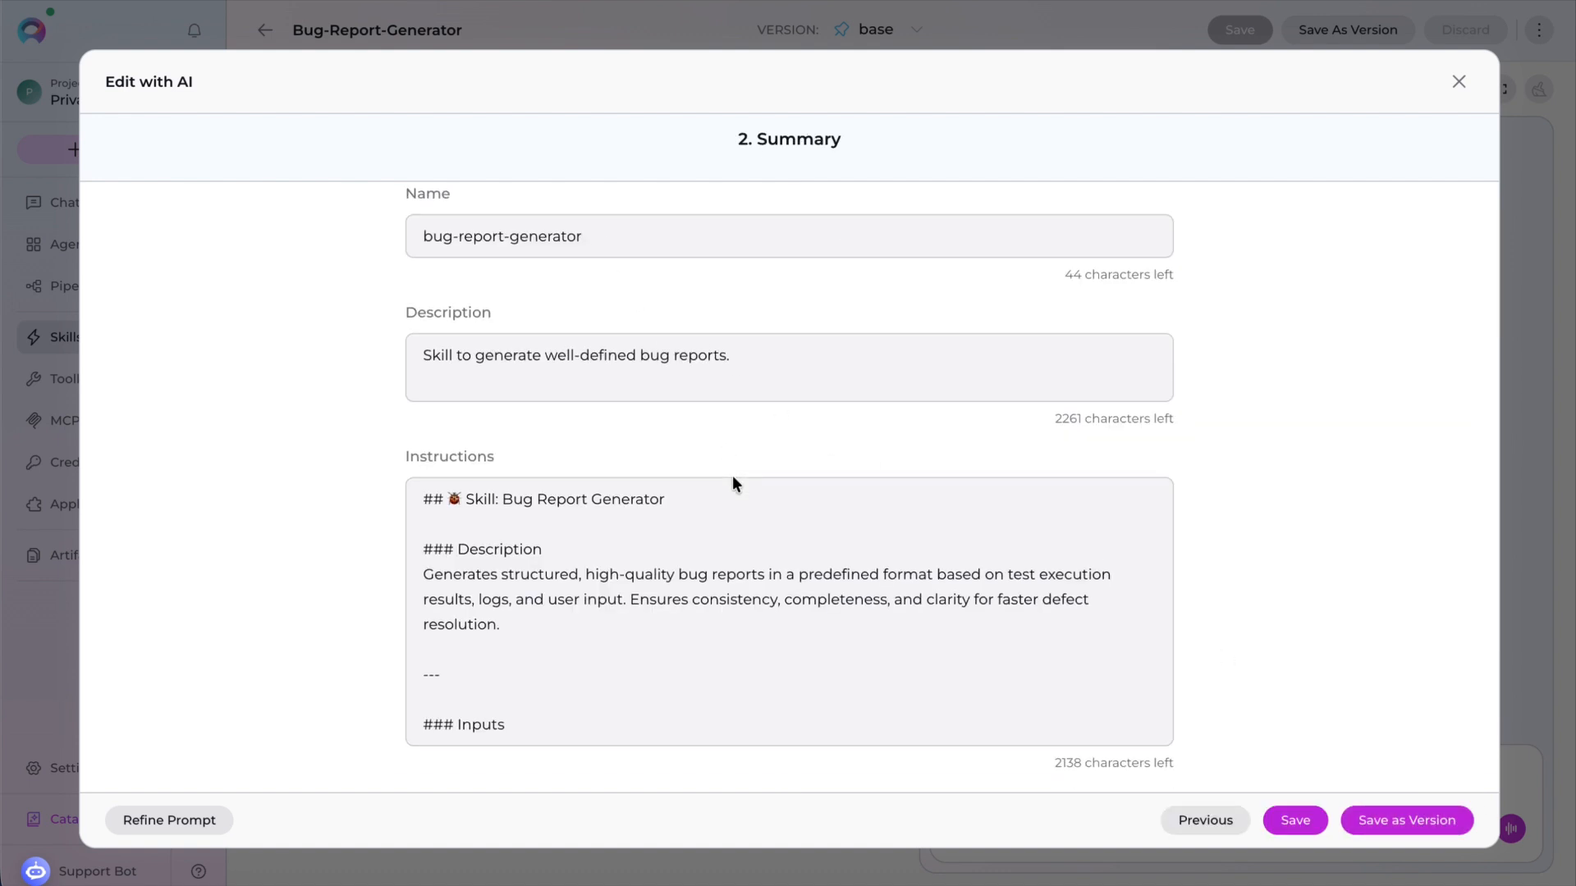
scroll(734, 550, "down", 10)
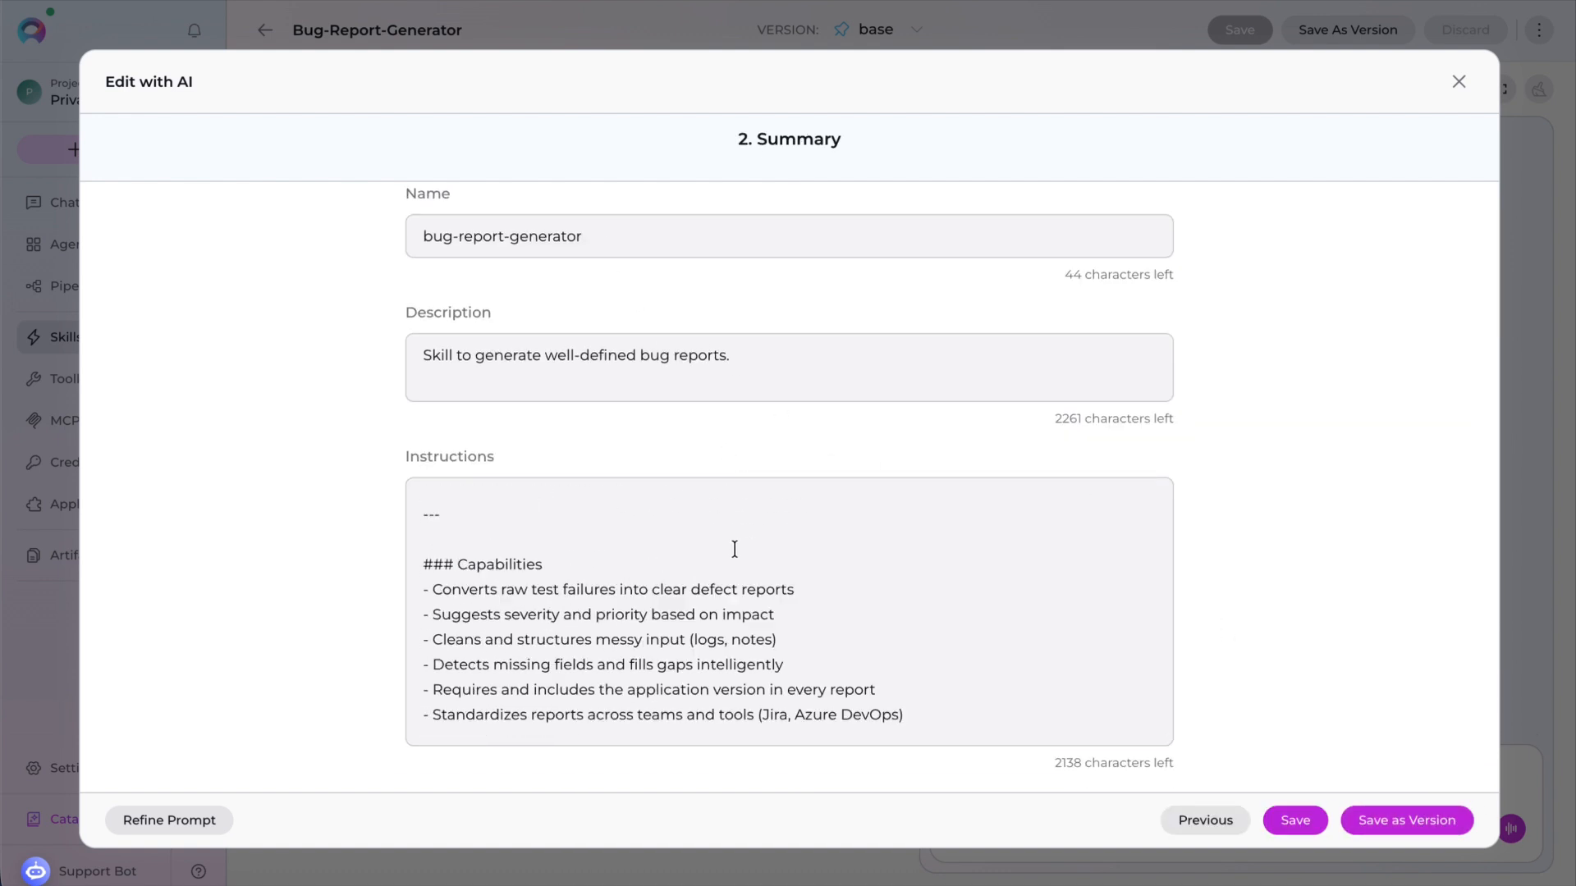
scroll(735, 549, "down", 8)
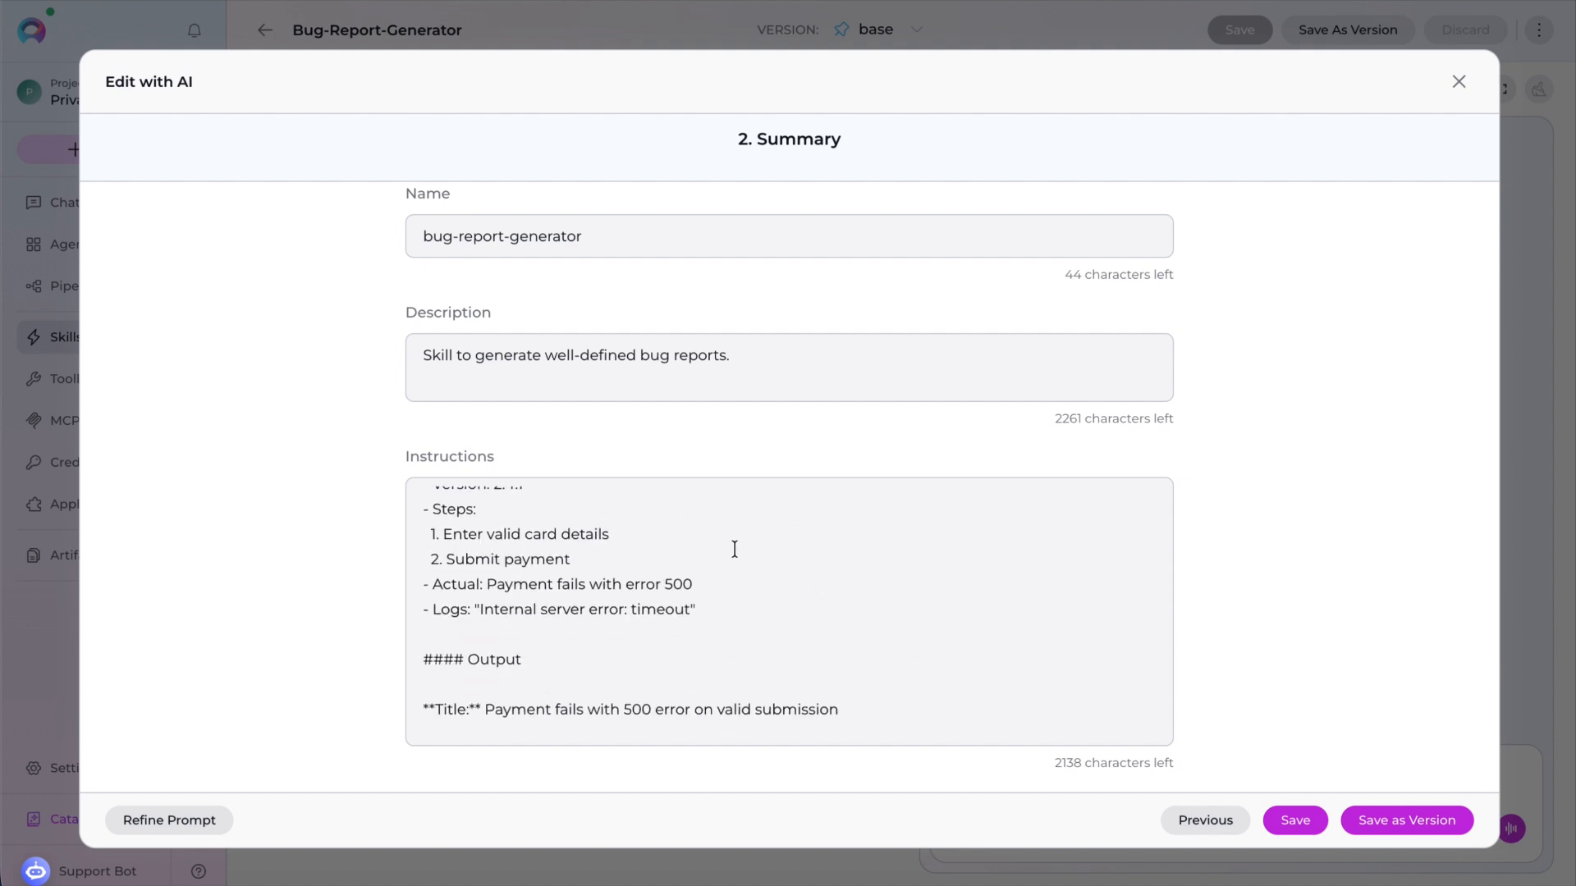
scroll(734, 549, "down", 5)
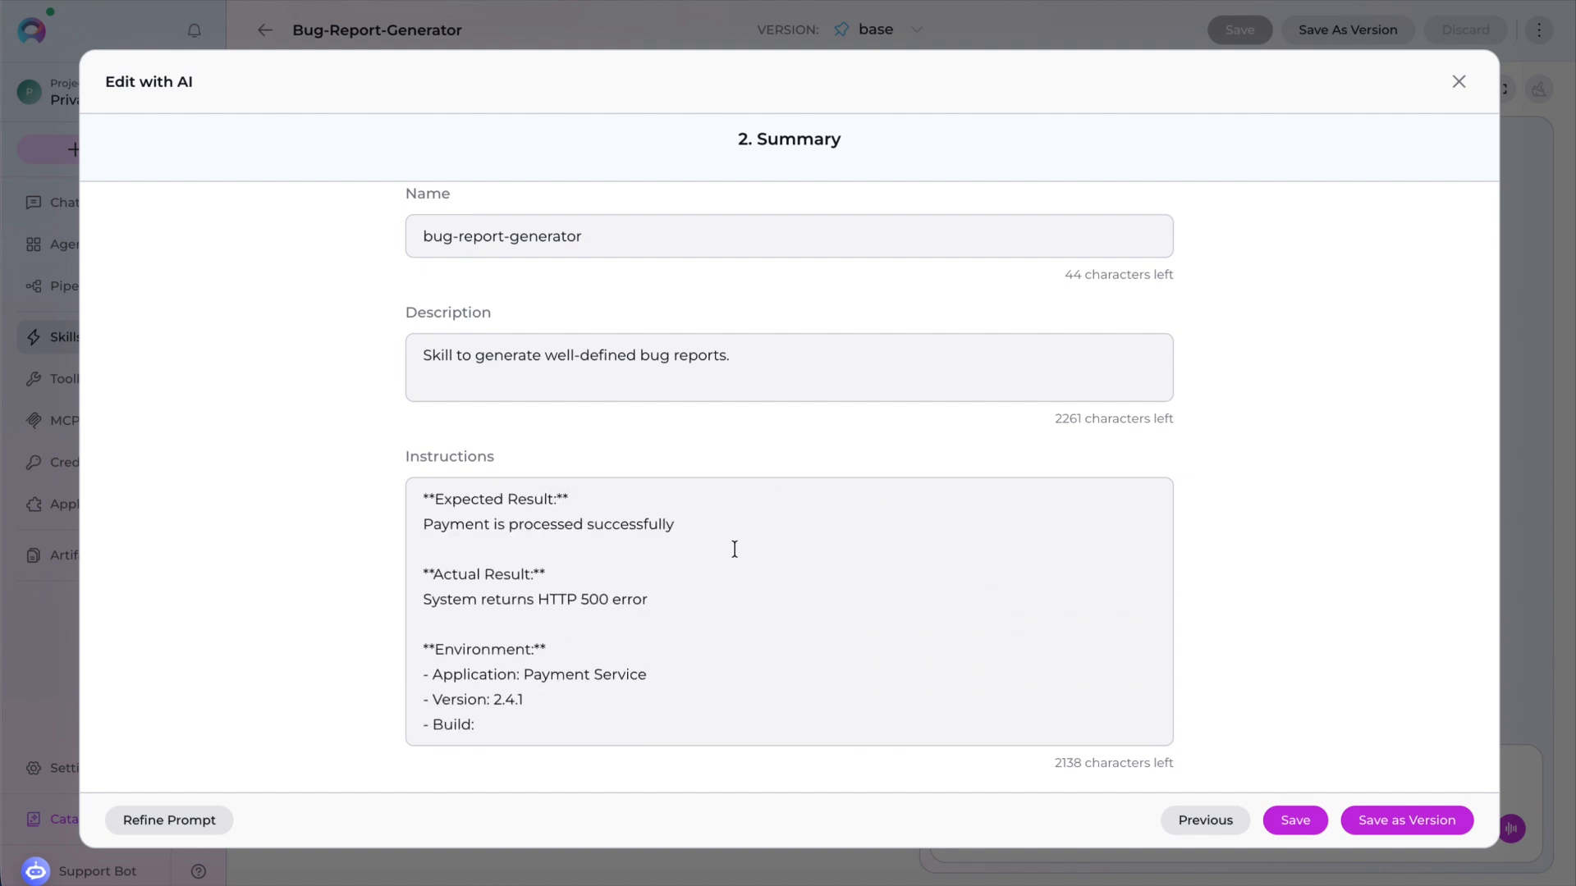
left_click_drag(548, 699, 376, 697)
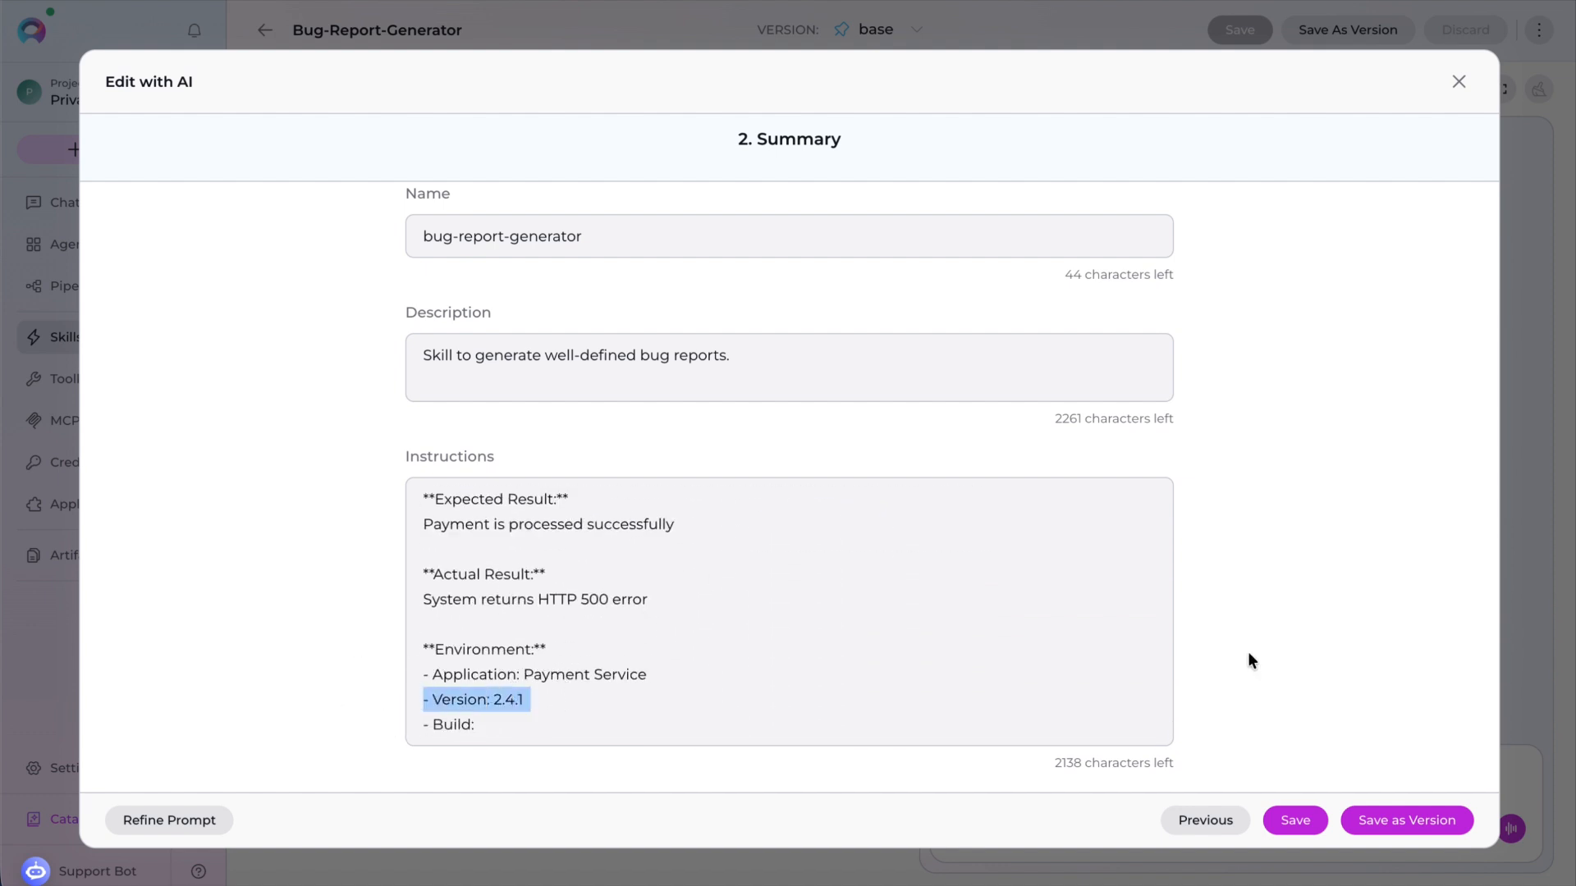
left_click(1305, 822)
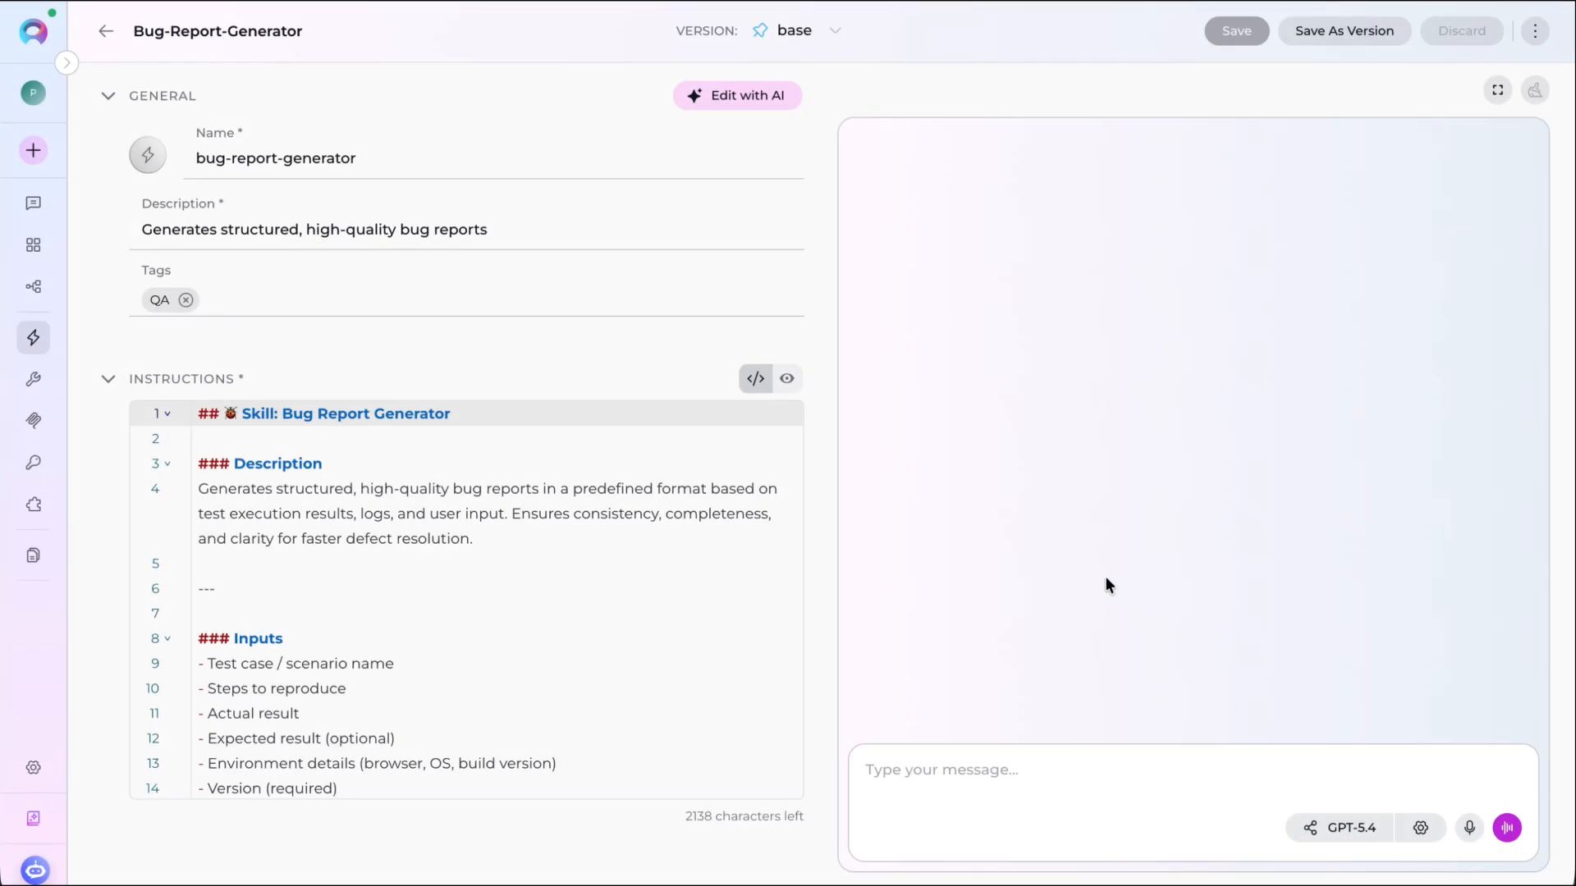
- Try to publish the skill as version 1.0 in the Quality Assurance category, accepting the publishing terms, then close the dialog
left_click(1535, 31)
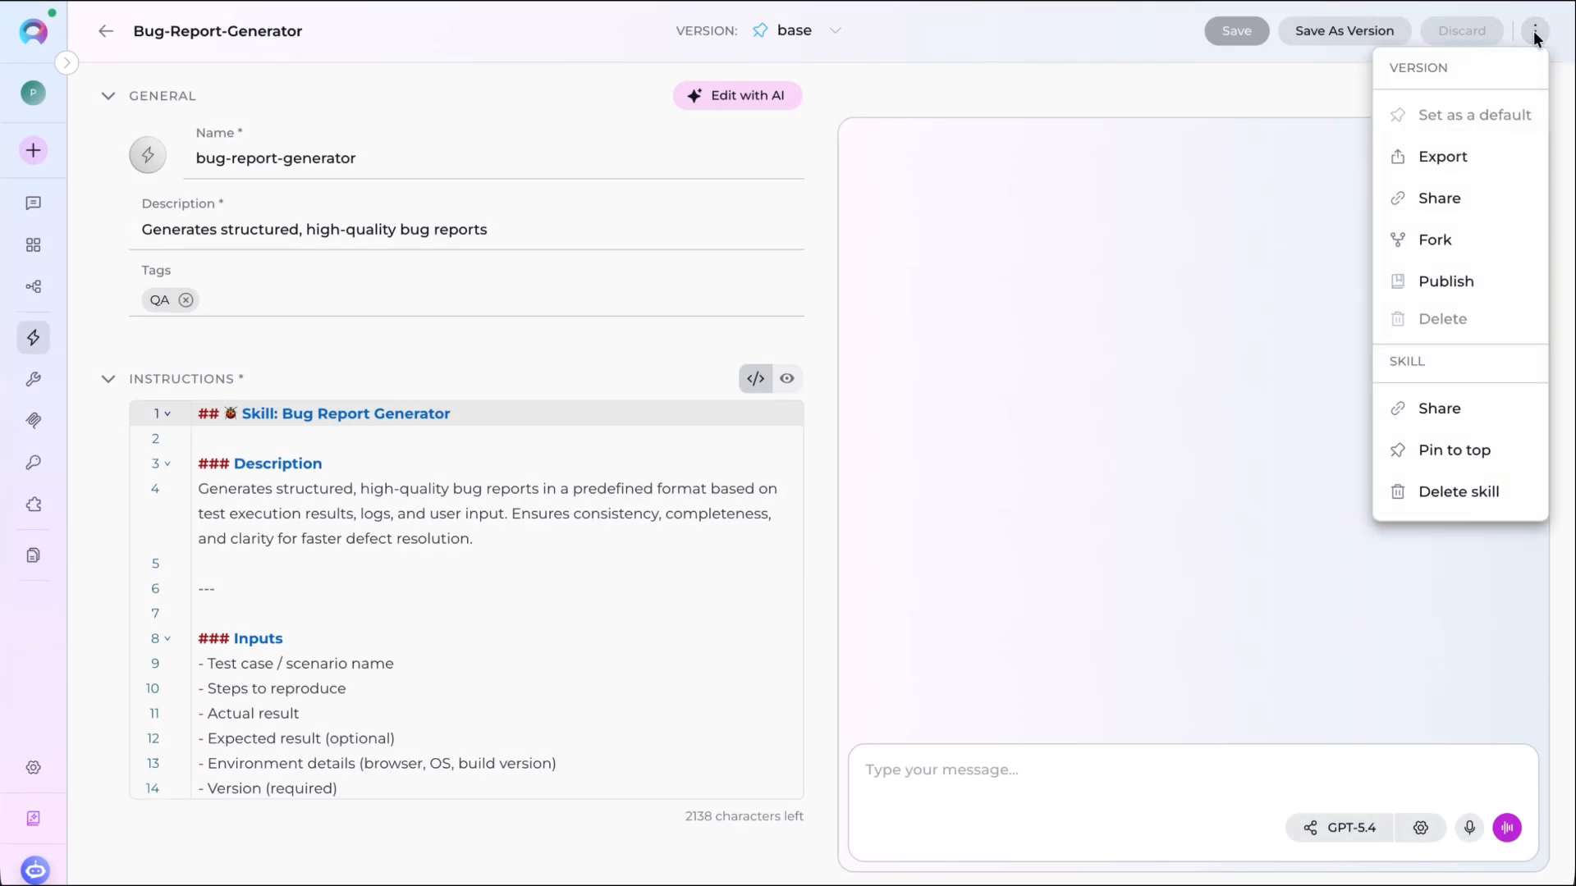
left_click(1443, 283)
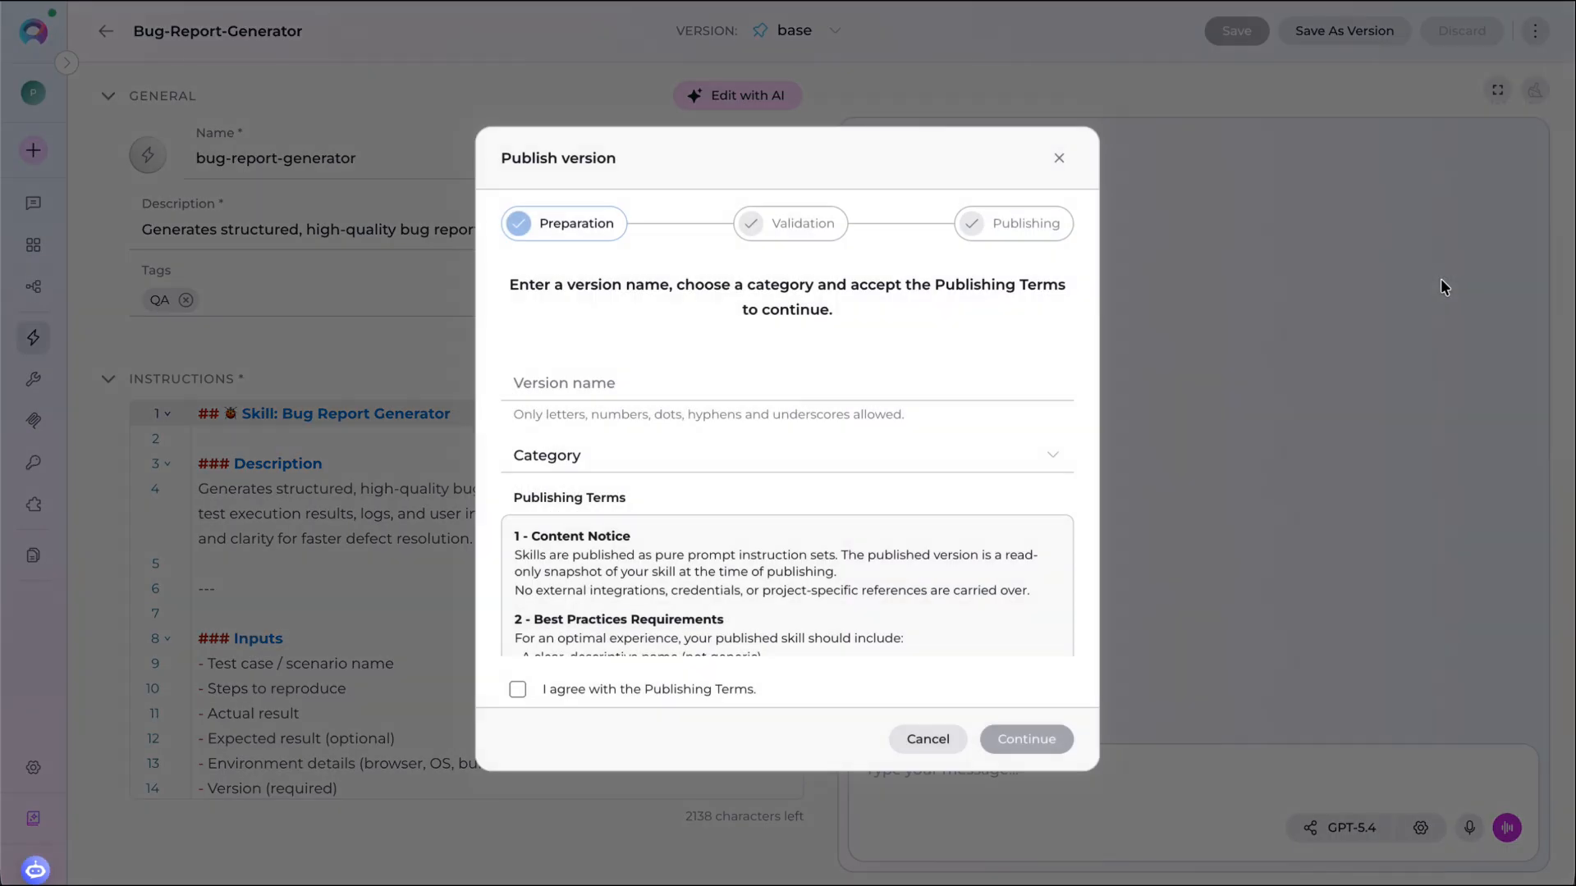
left_click(726, 386)
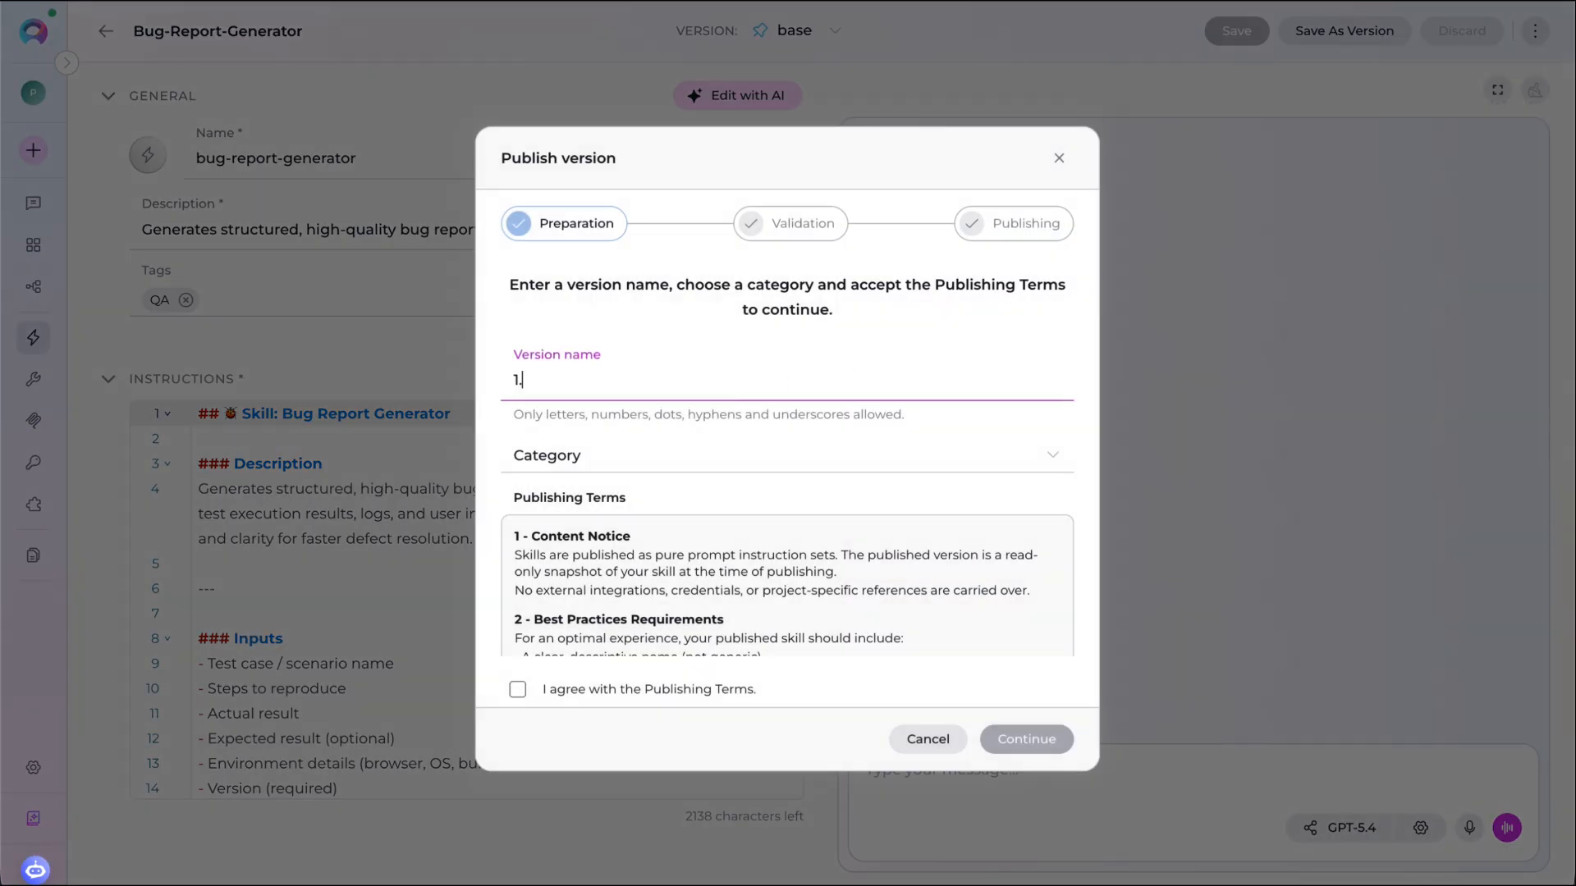
left_click(756, 451)
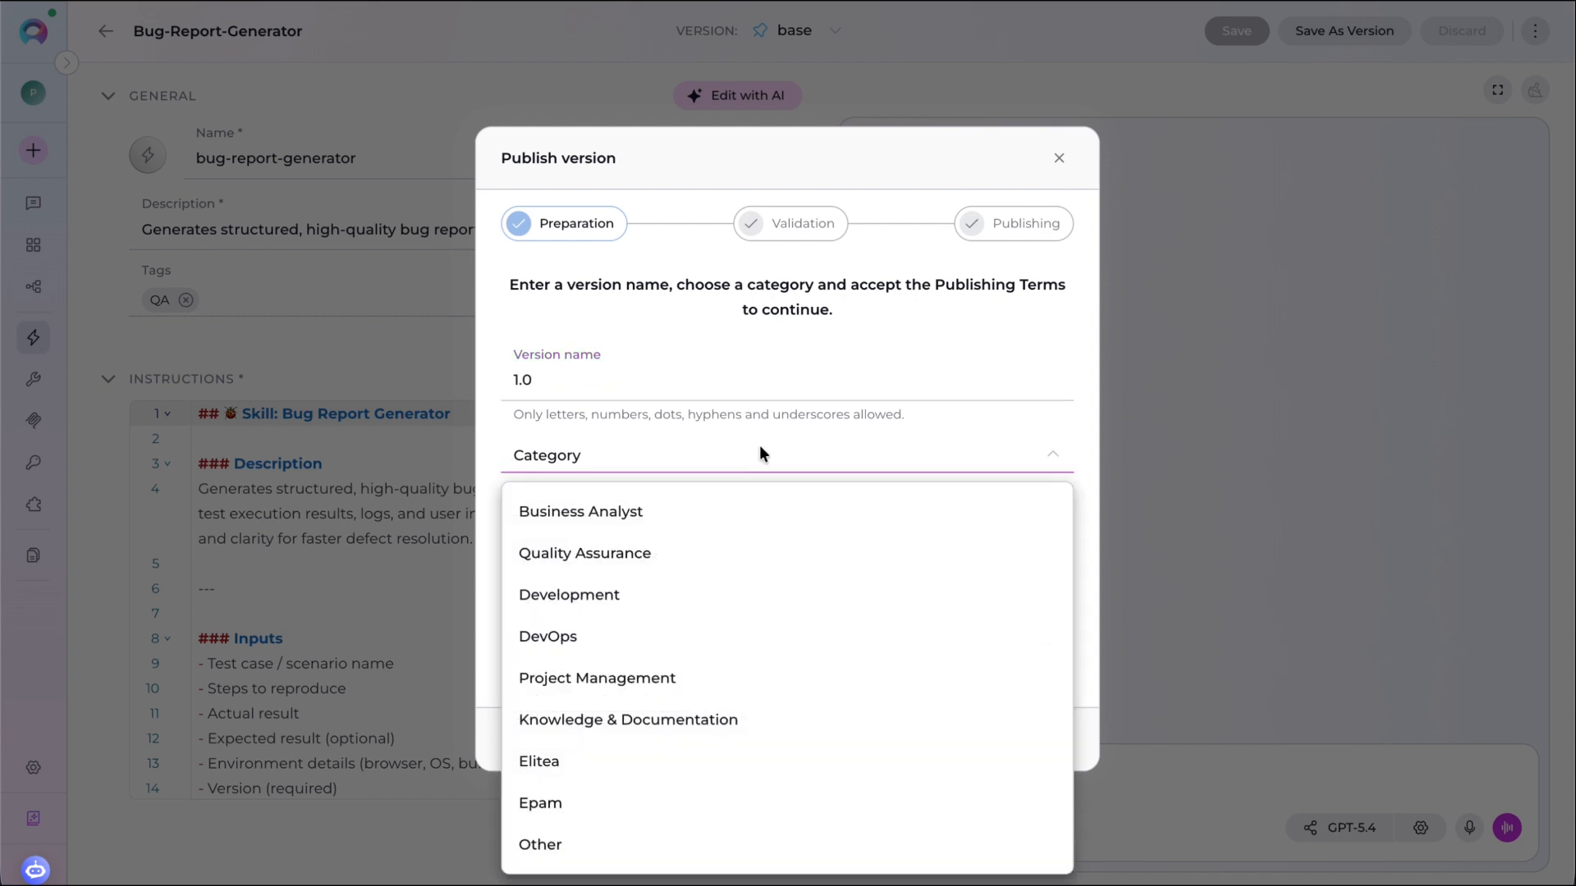
left_click(685, 551)
left_click(517, 690)
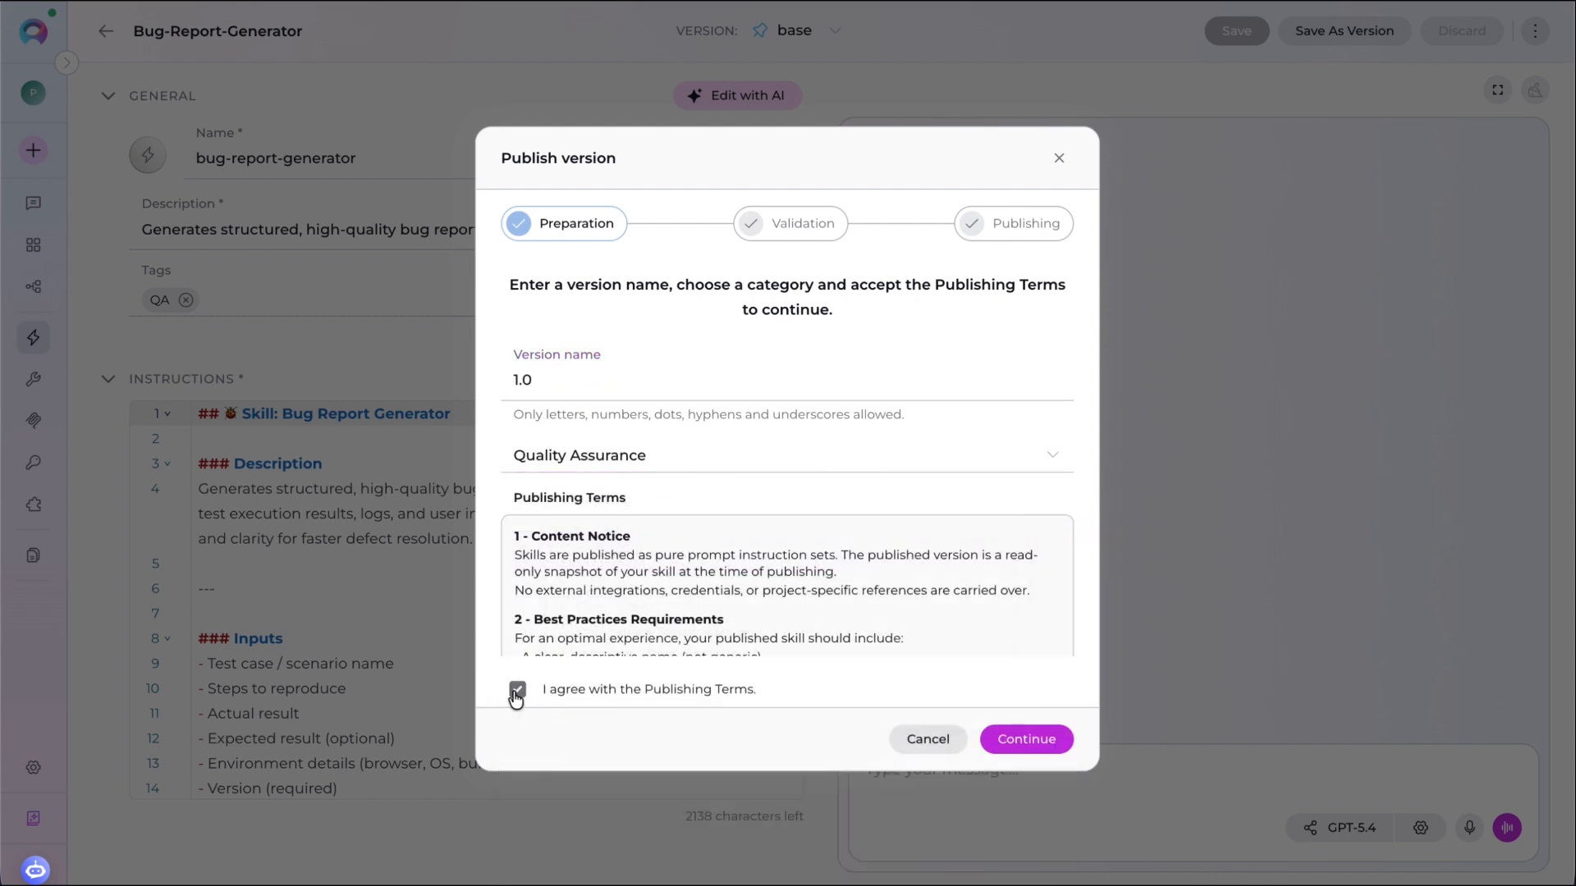
left_click(1034, 741)
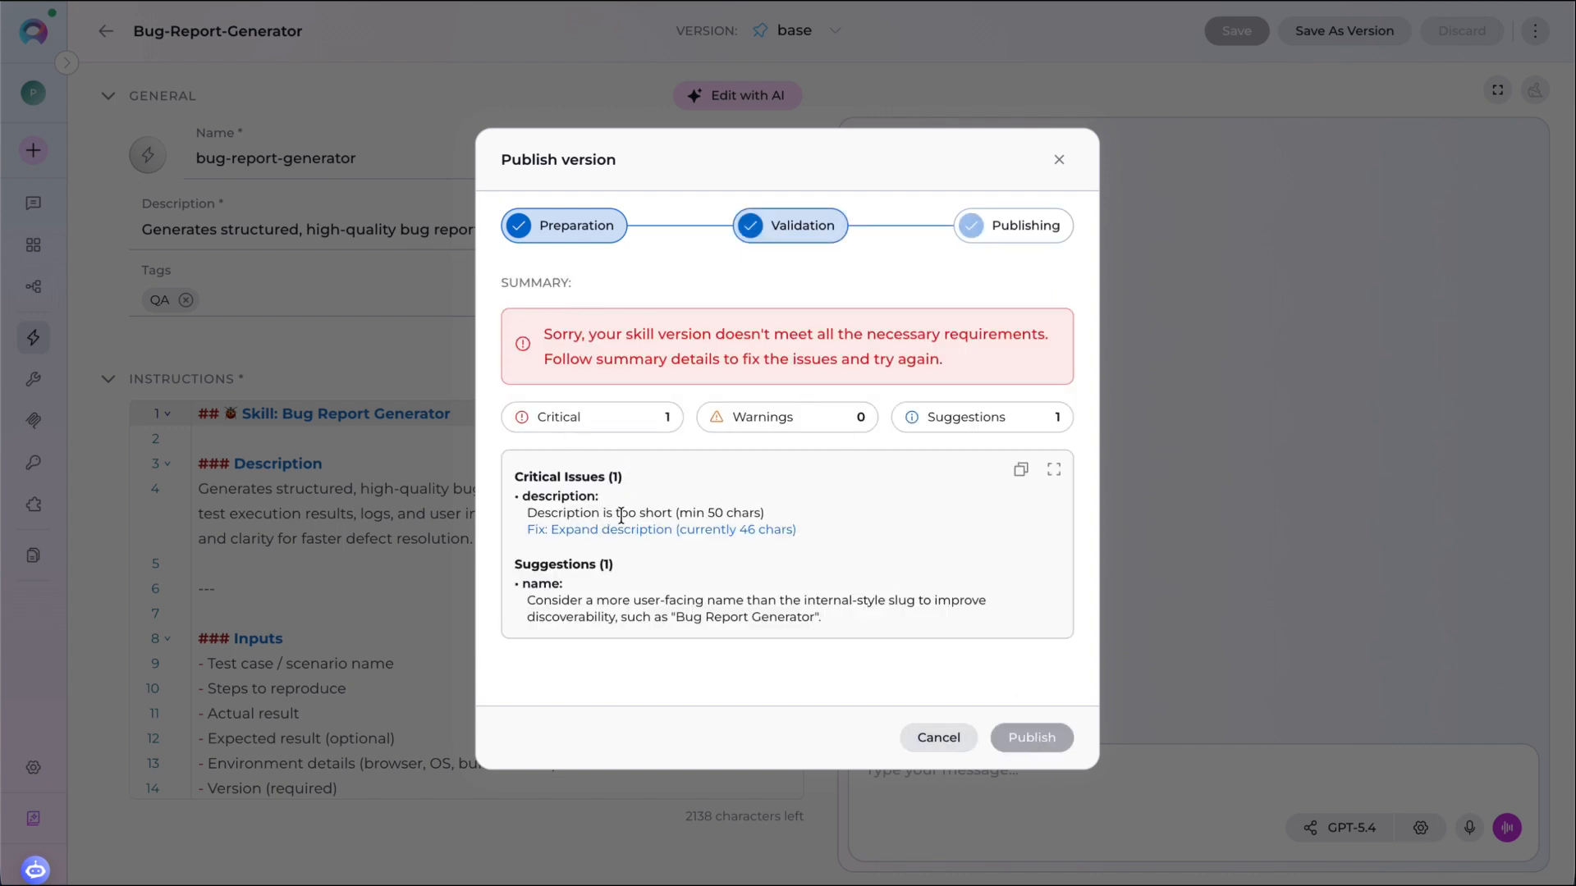
left_click(1059, 159)
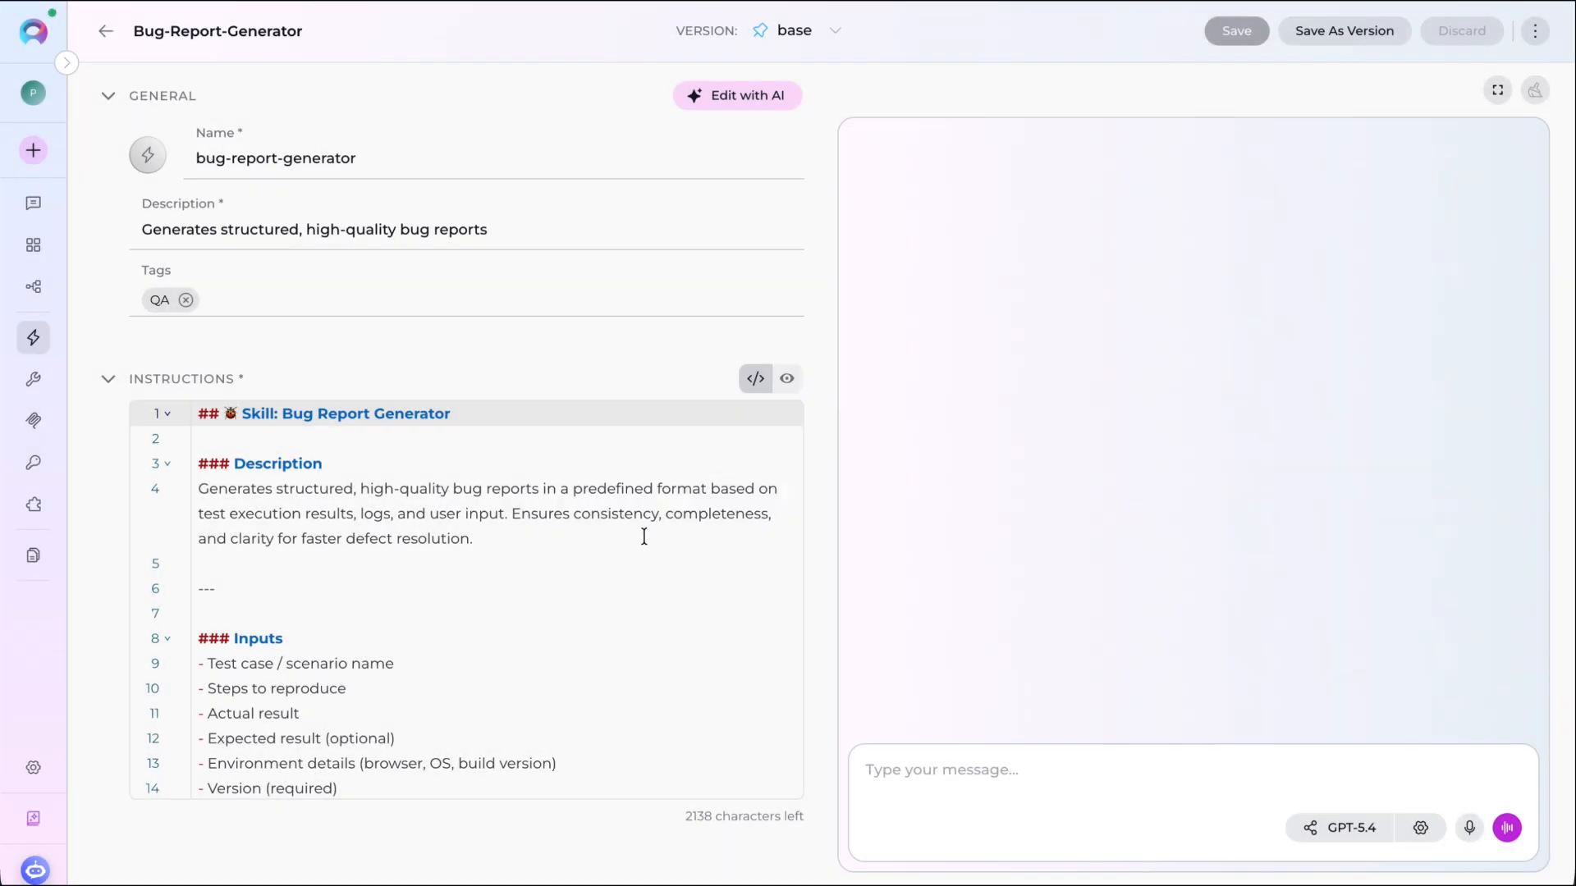
- Replace the skill description with the full description paragraph from the instructions and save the skill
left_click(158, 502)
key("ctrl+c")
left_click_drag(489, 231, 124, 232)
key("ctrl+v")
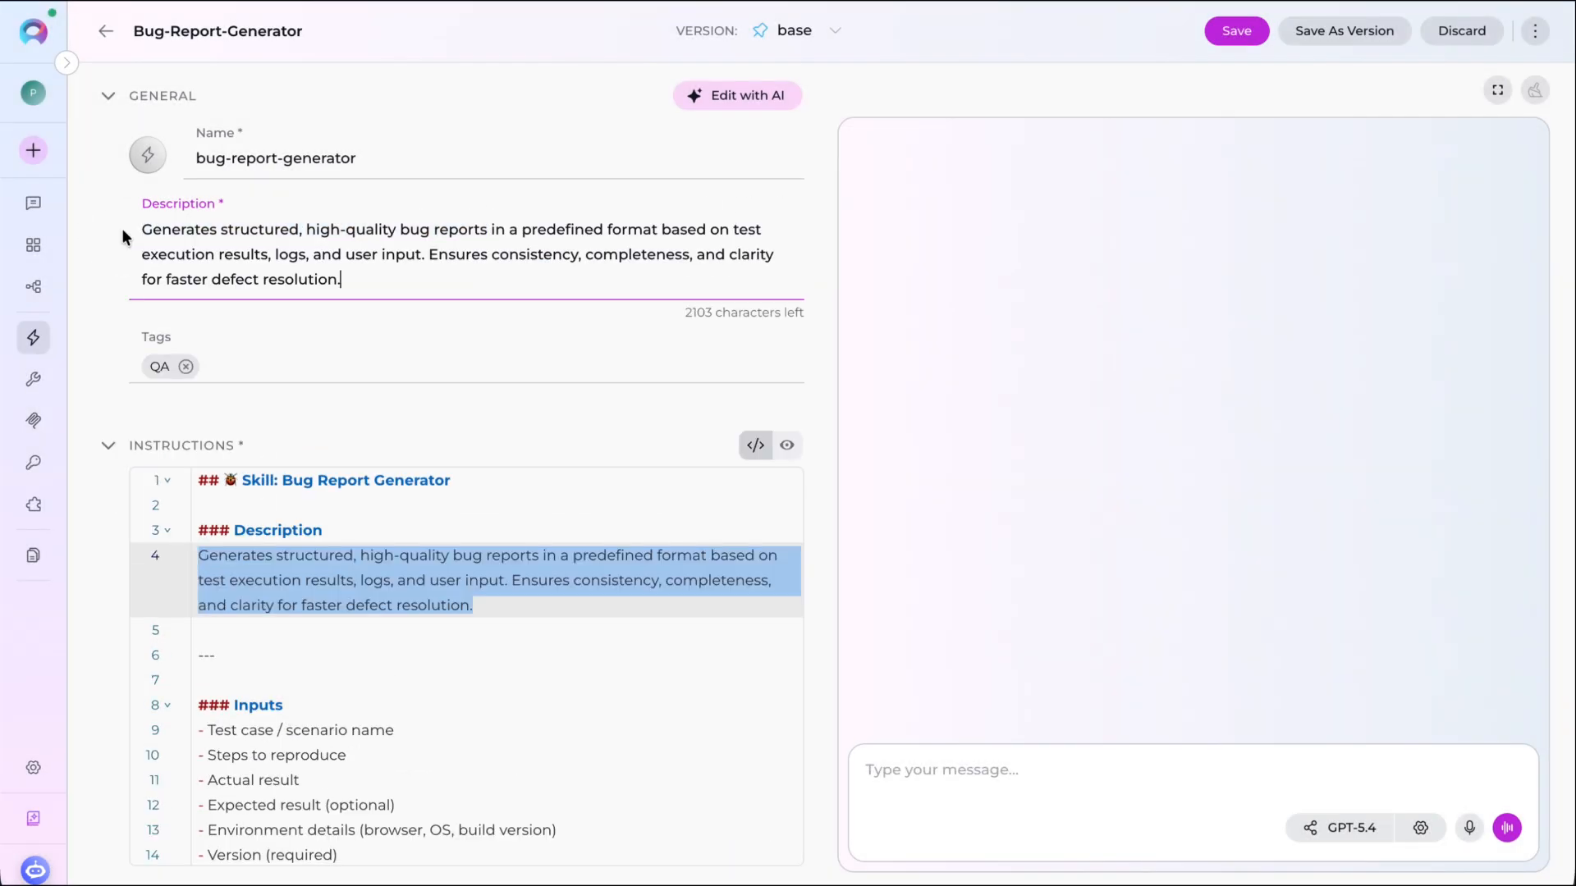
left_click(1249, 33)
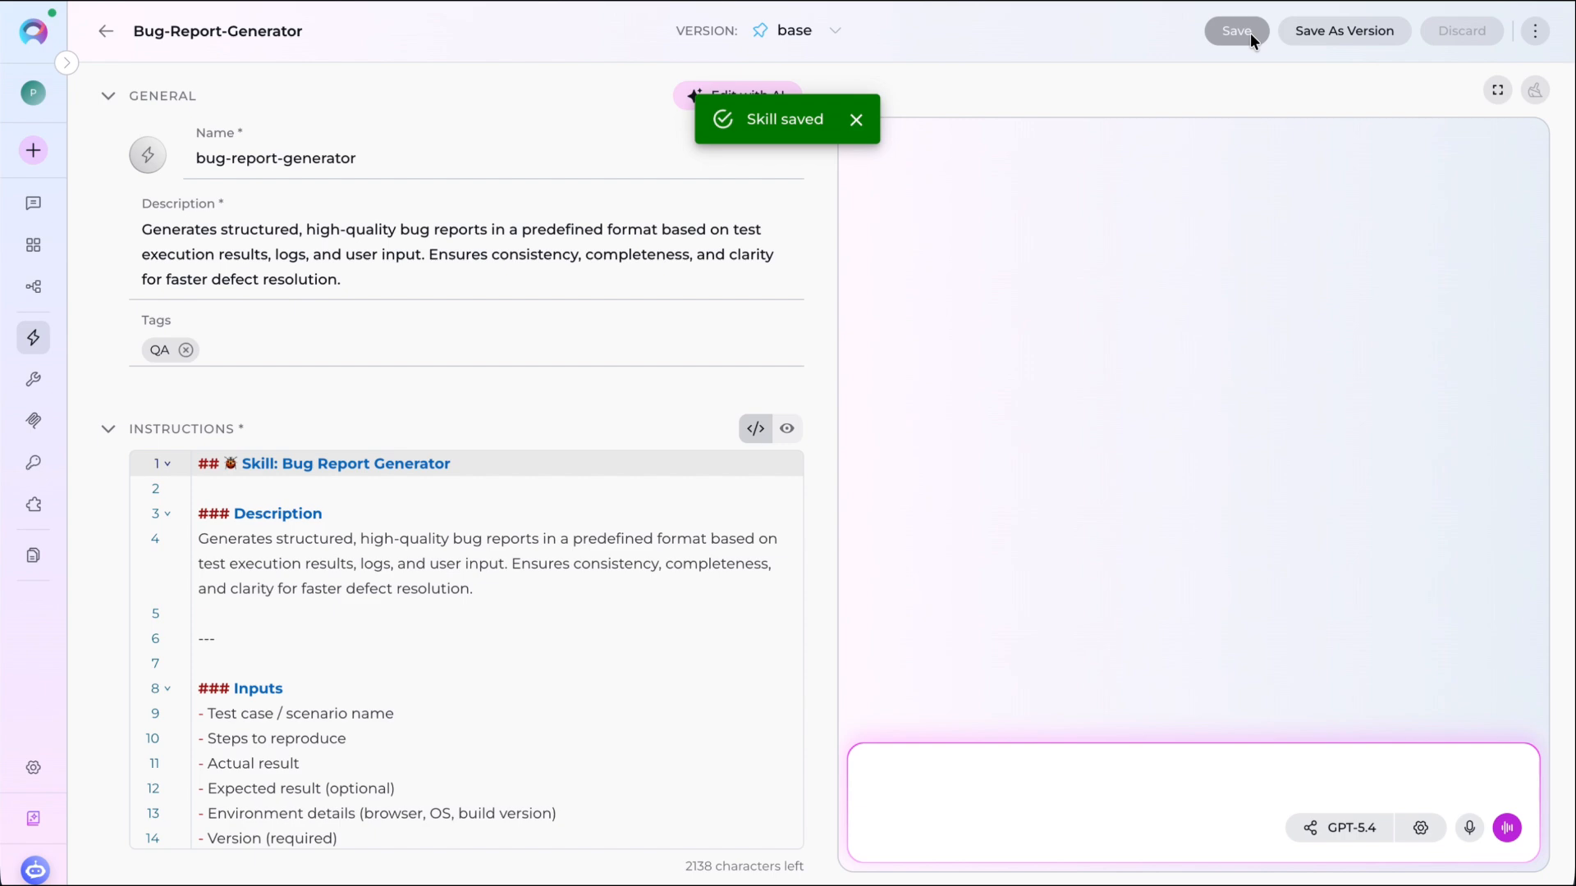
- Publish the skill as version 1.0 in the Quality Assurance category, accepting the publishing terms
left_click(1535, 31)
left_click(1446, 283)
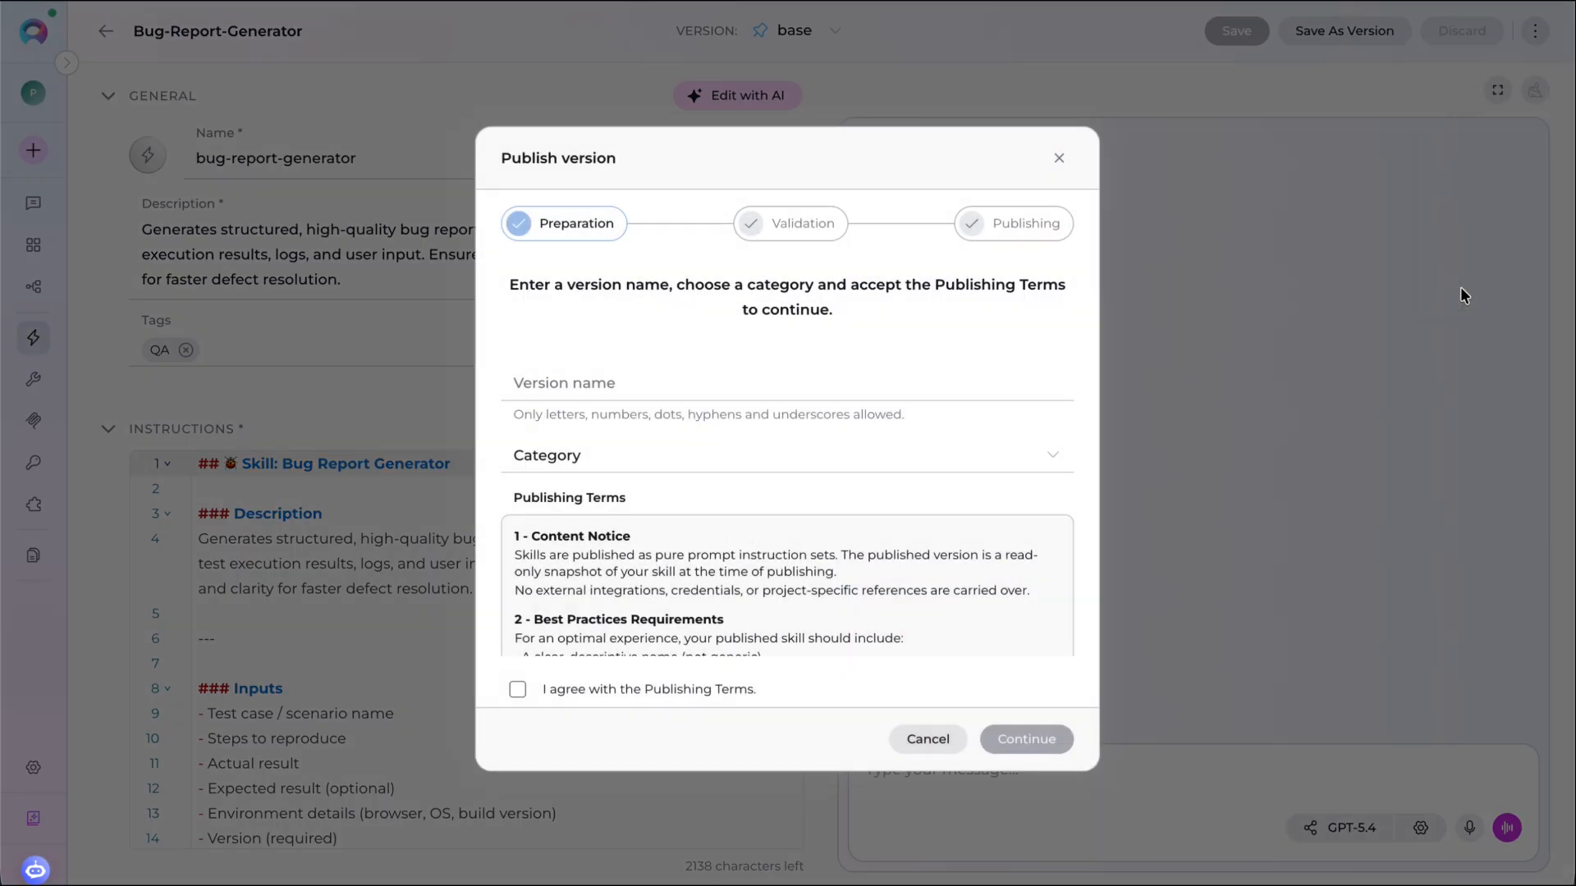
left_click(643, 379)
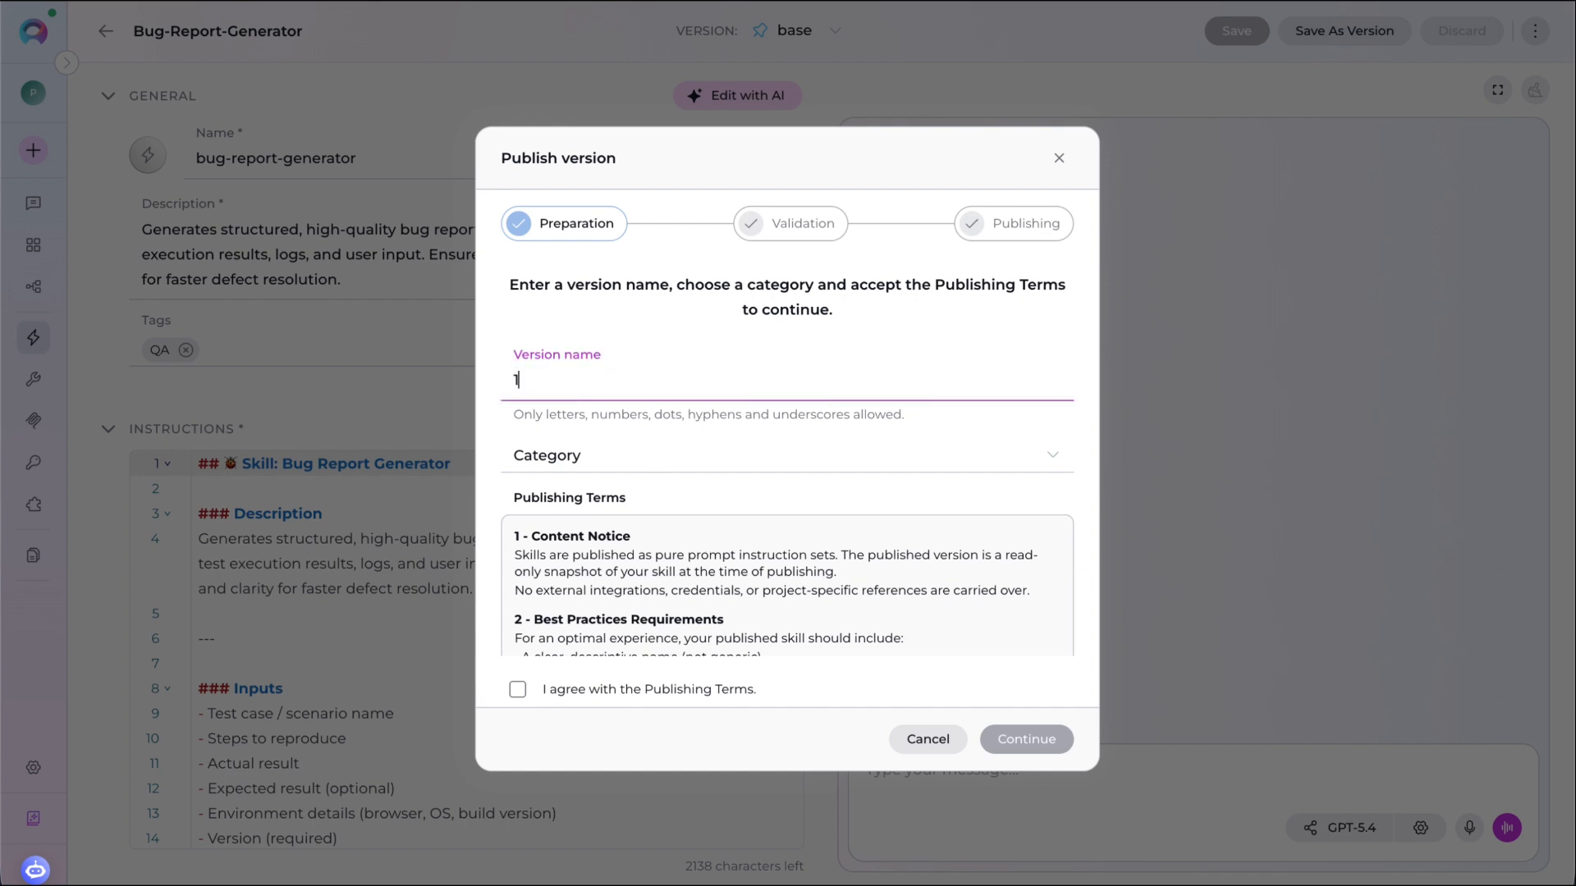
left_click(638, 457)
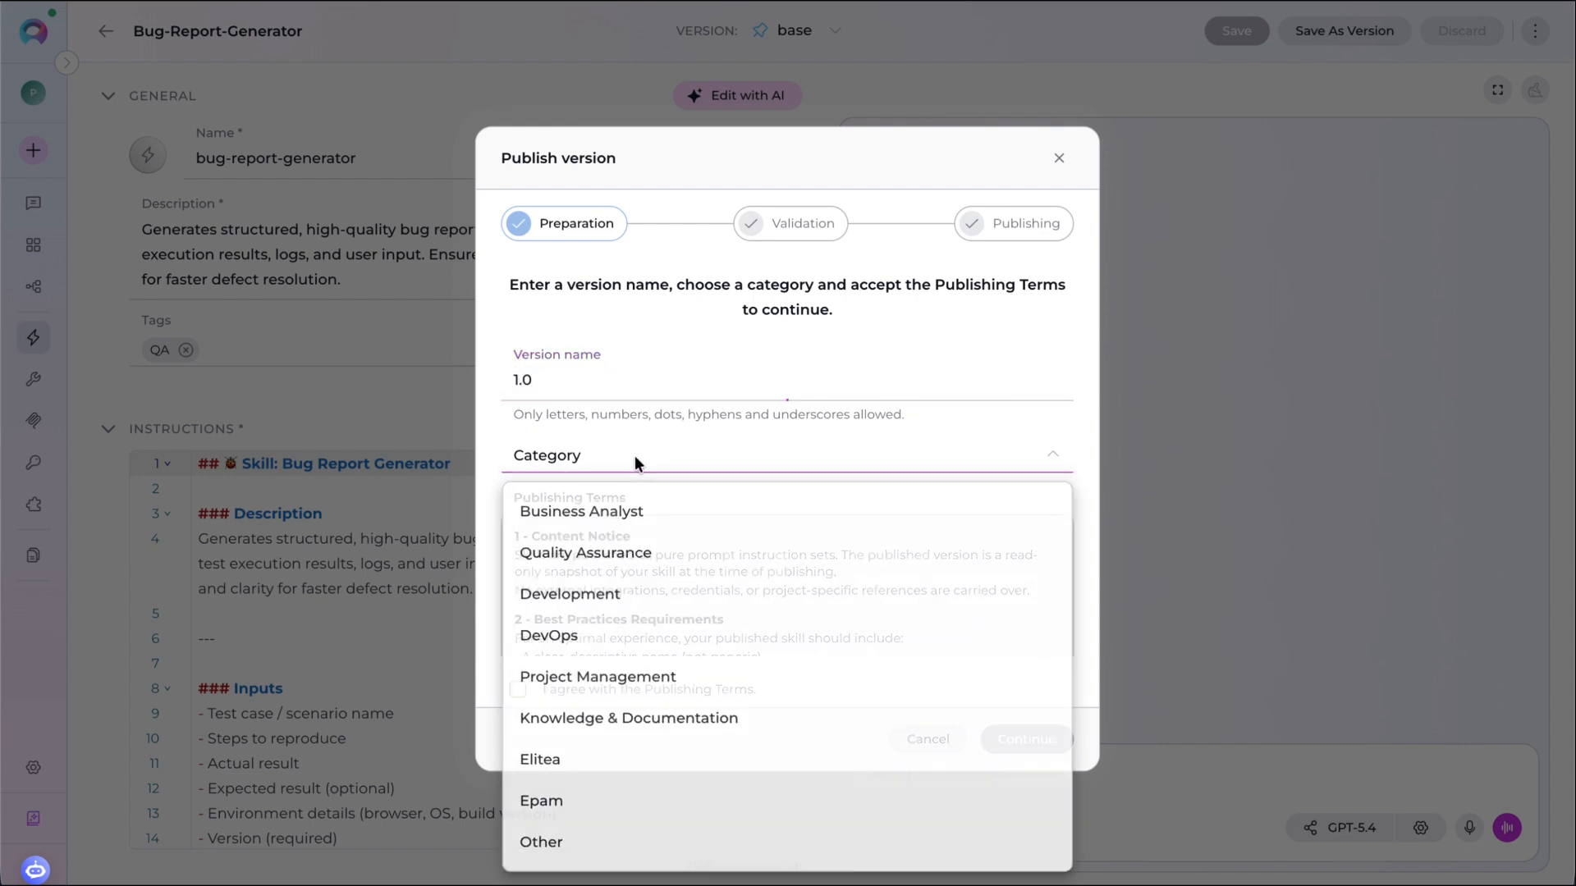
left_click(638, 551)
left_click(517, 689)
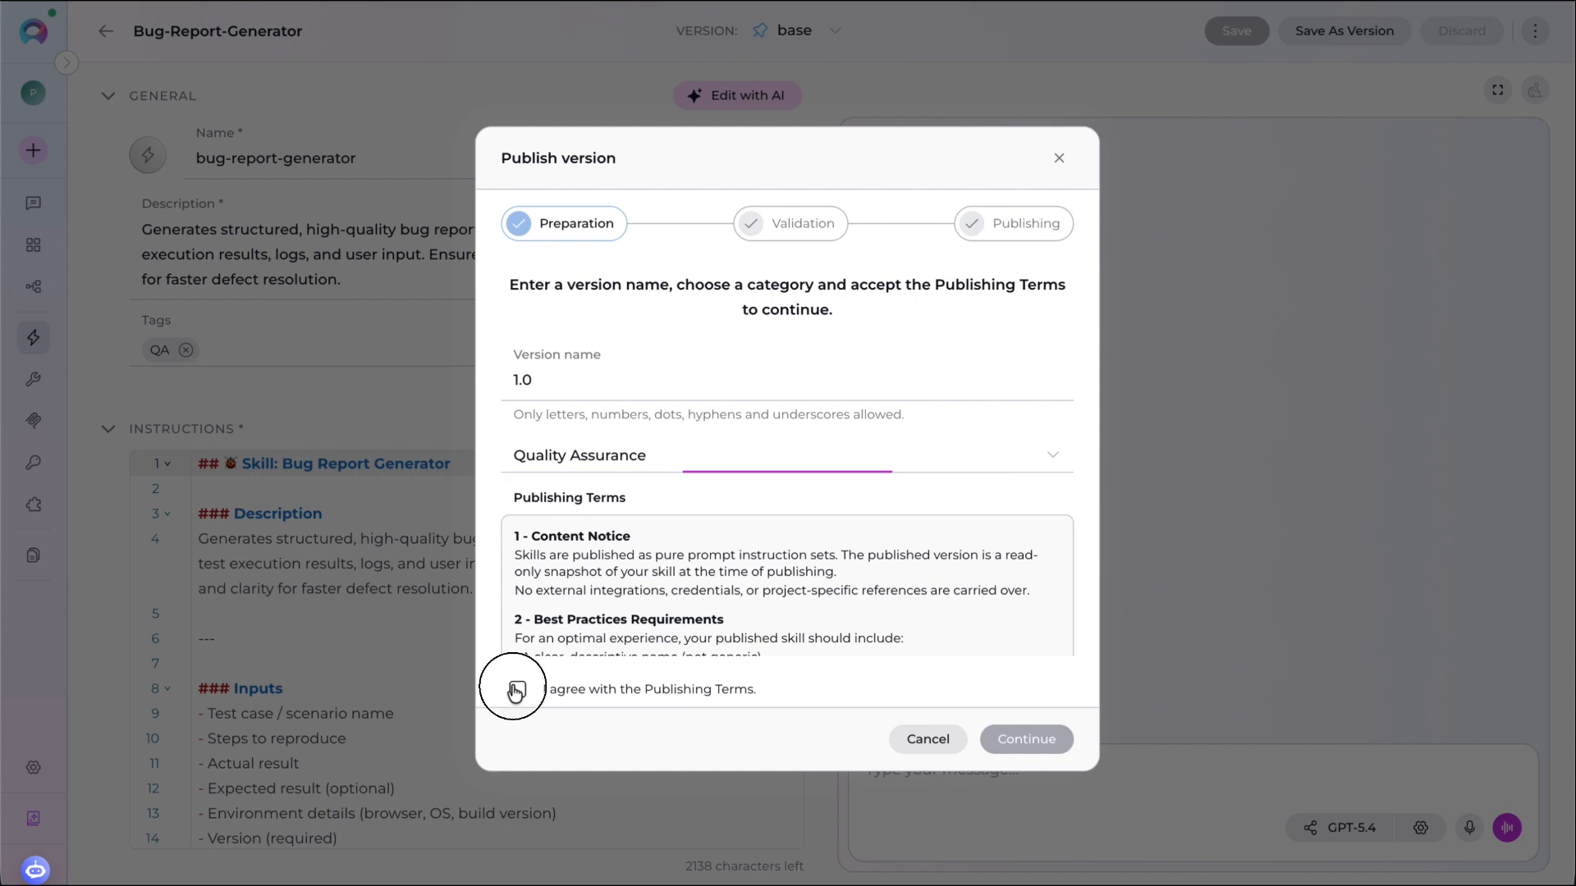
left_click(1031, 739)
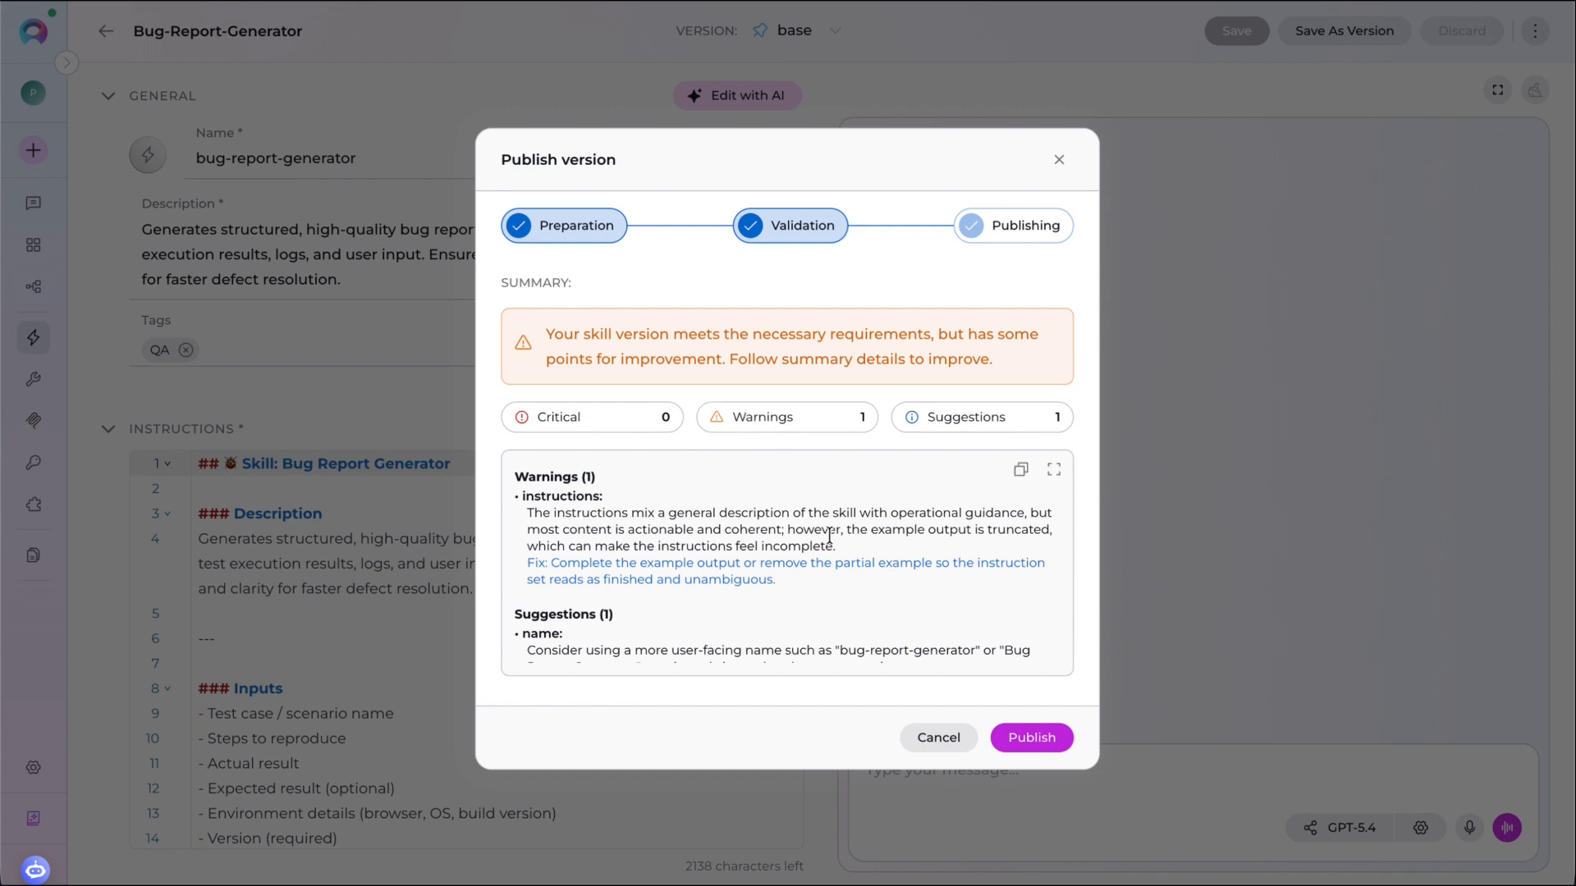
scroll(828, 536, "down", 1)
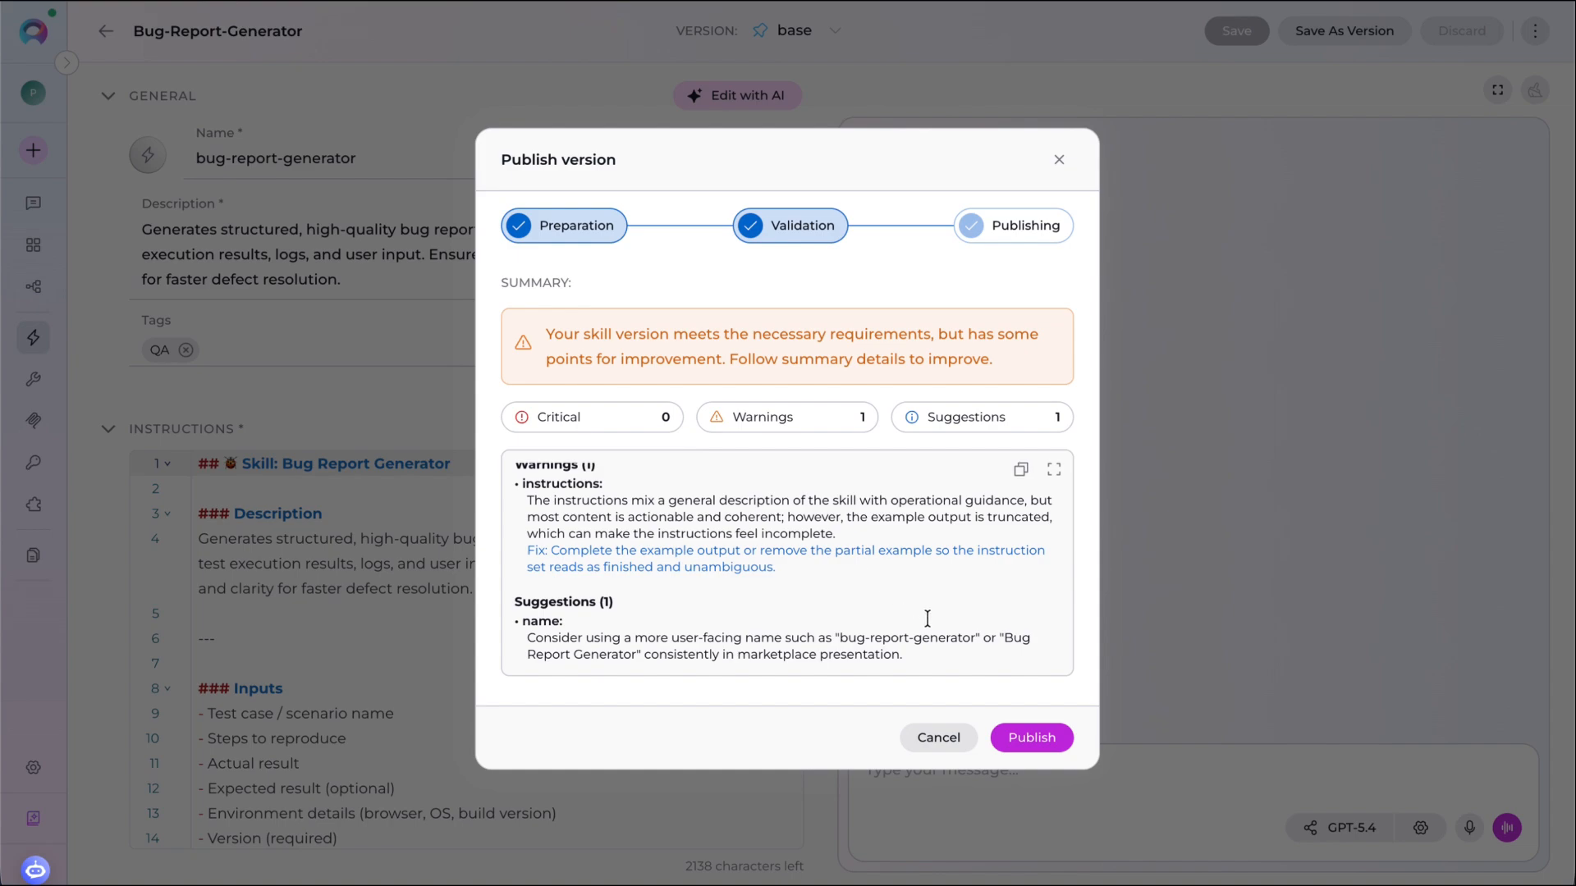
left_click(1022, 736)
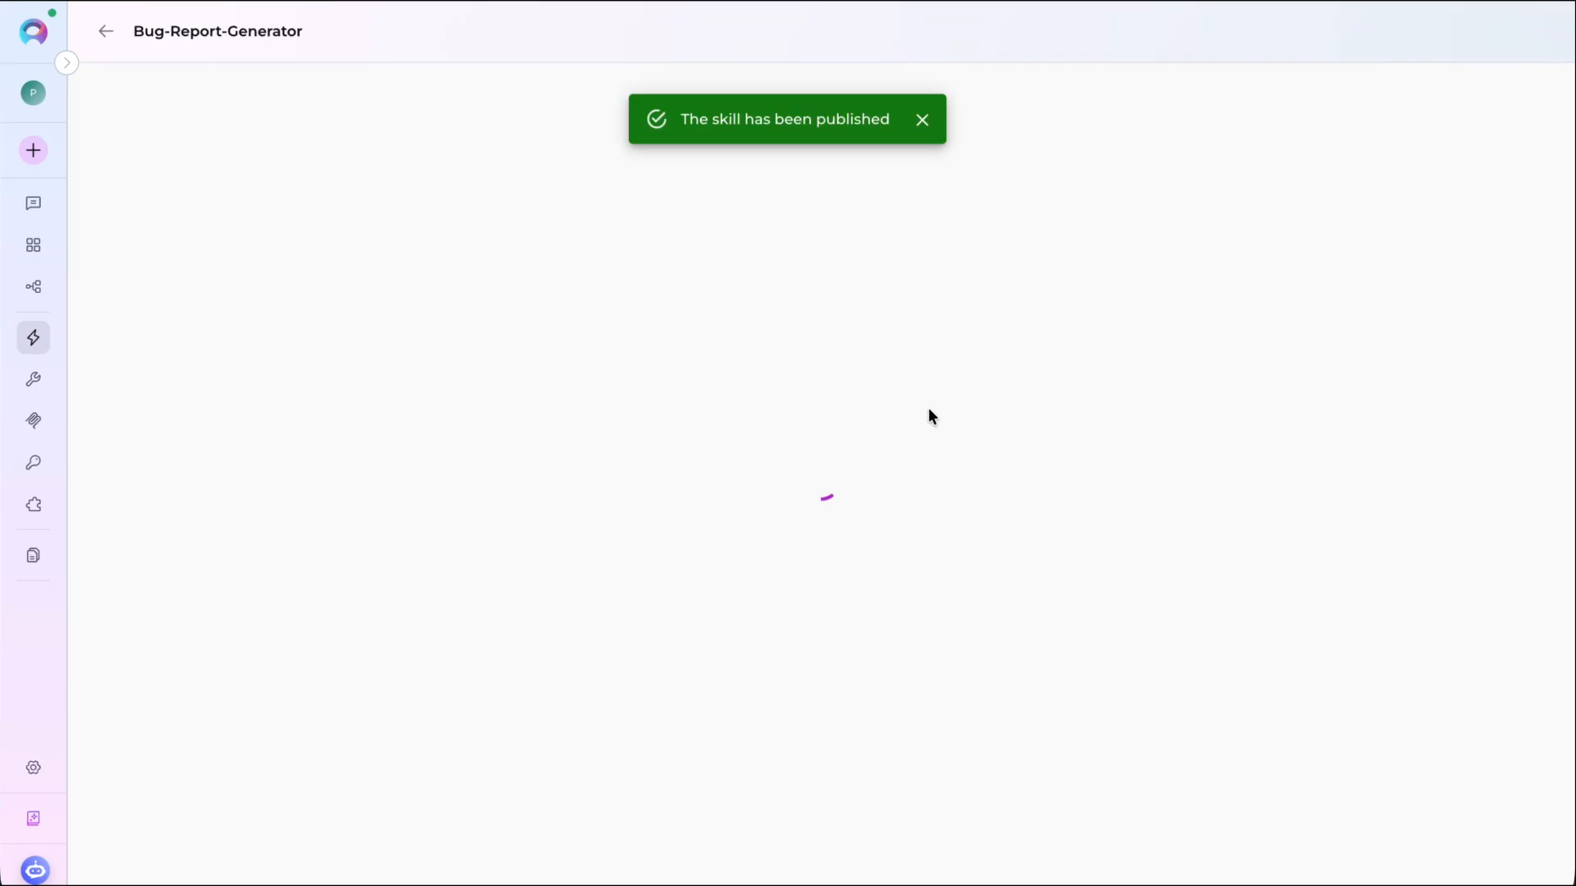
- Open the published bug-report-generator skill from the Catalog's Skills section
left_click(66, 62)
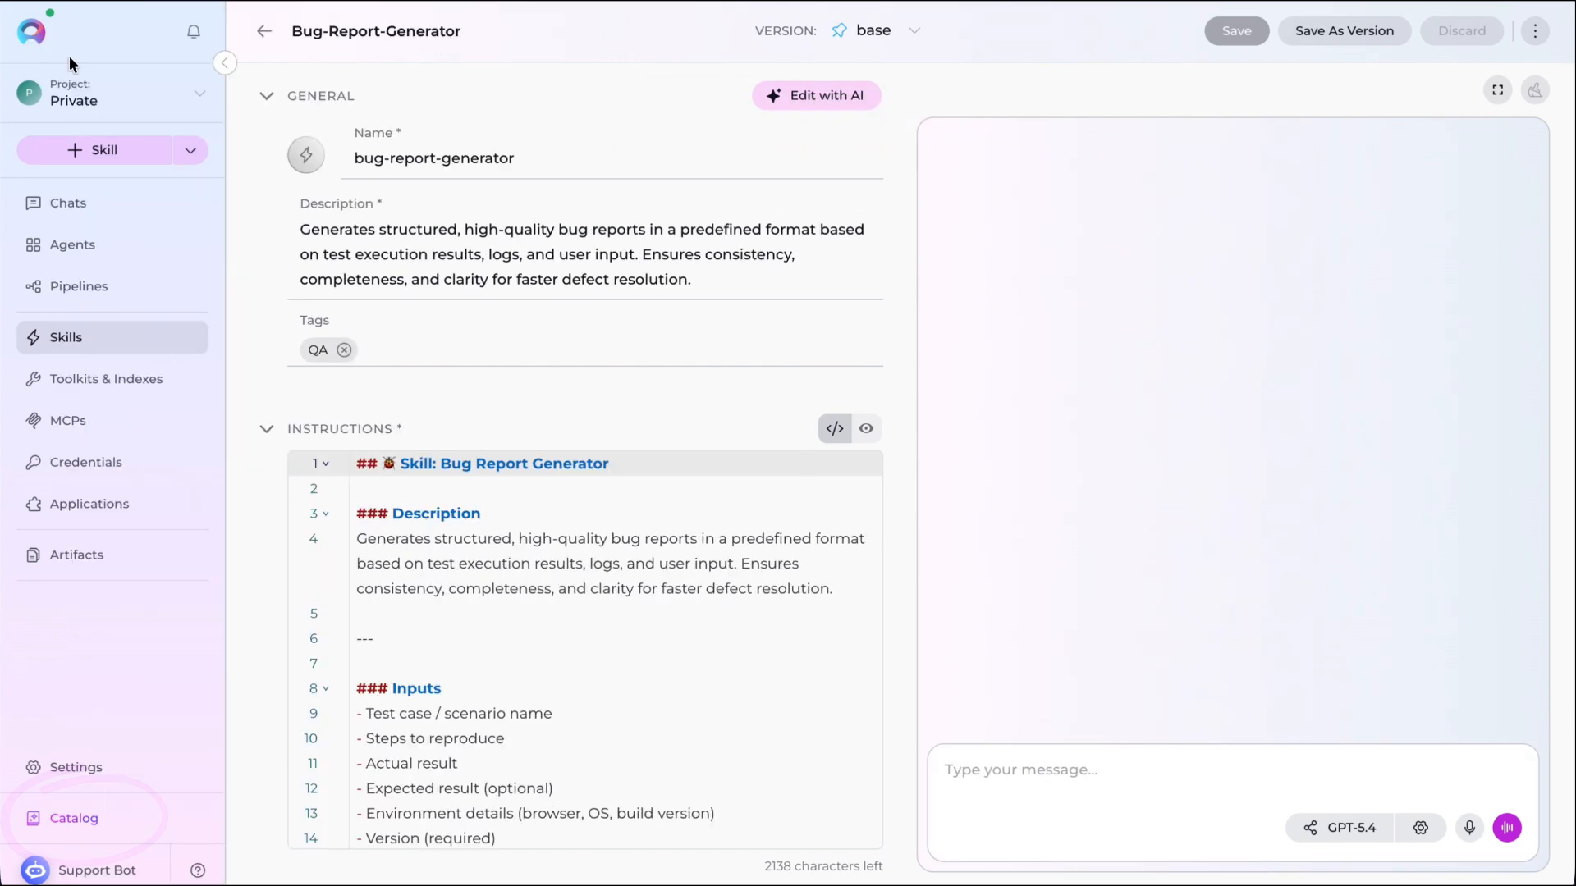
left_click(87, 821)
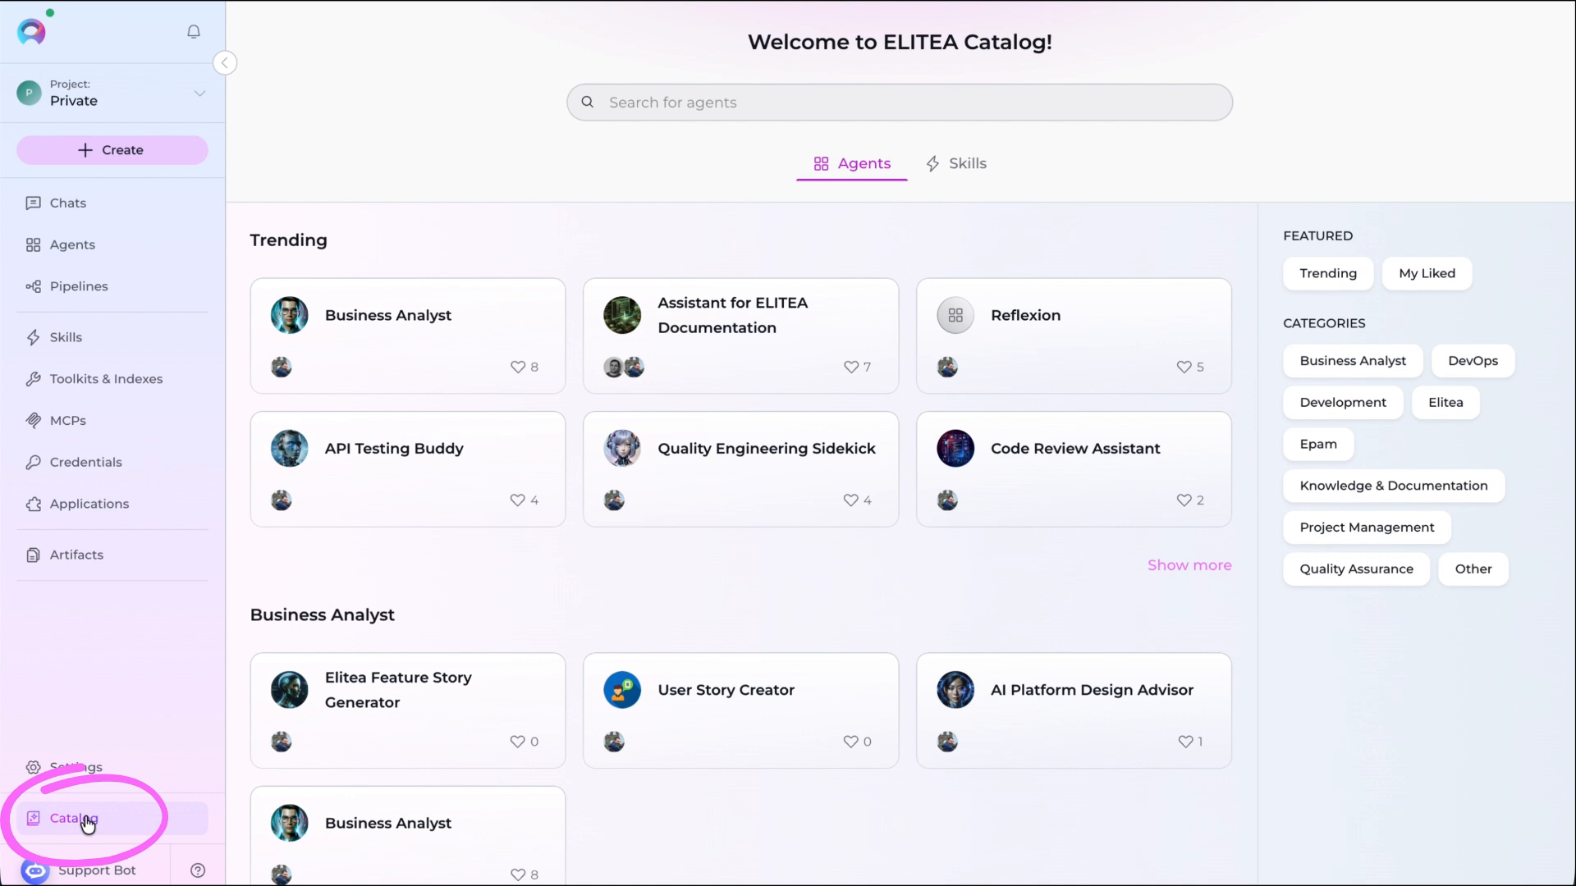
left_click(969, 168)
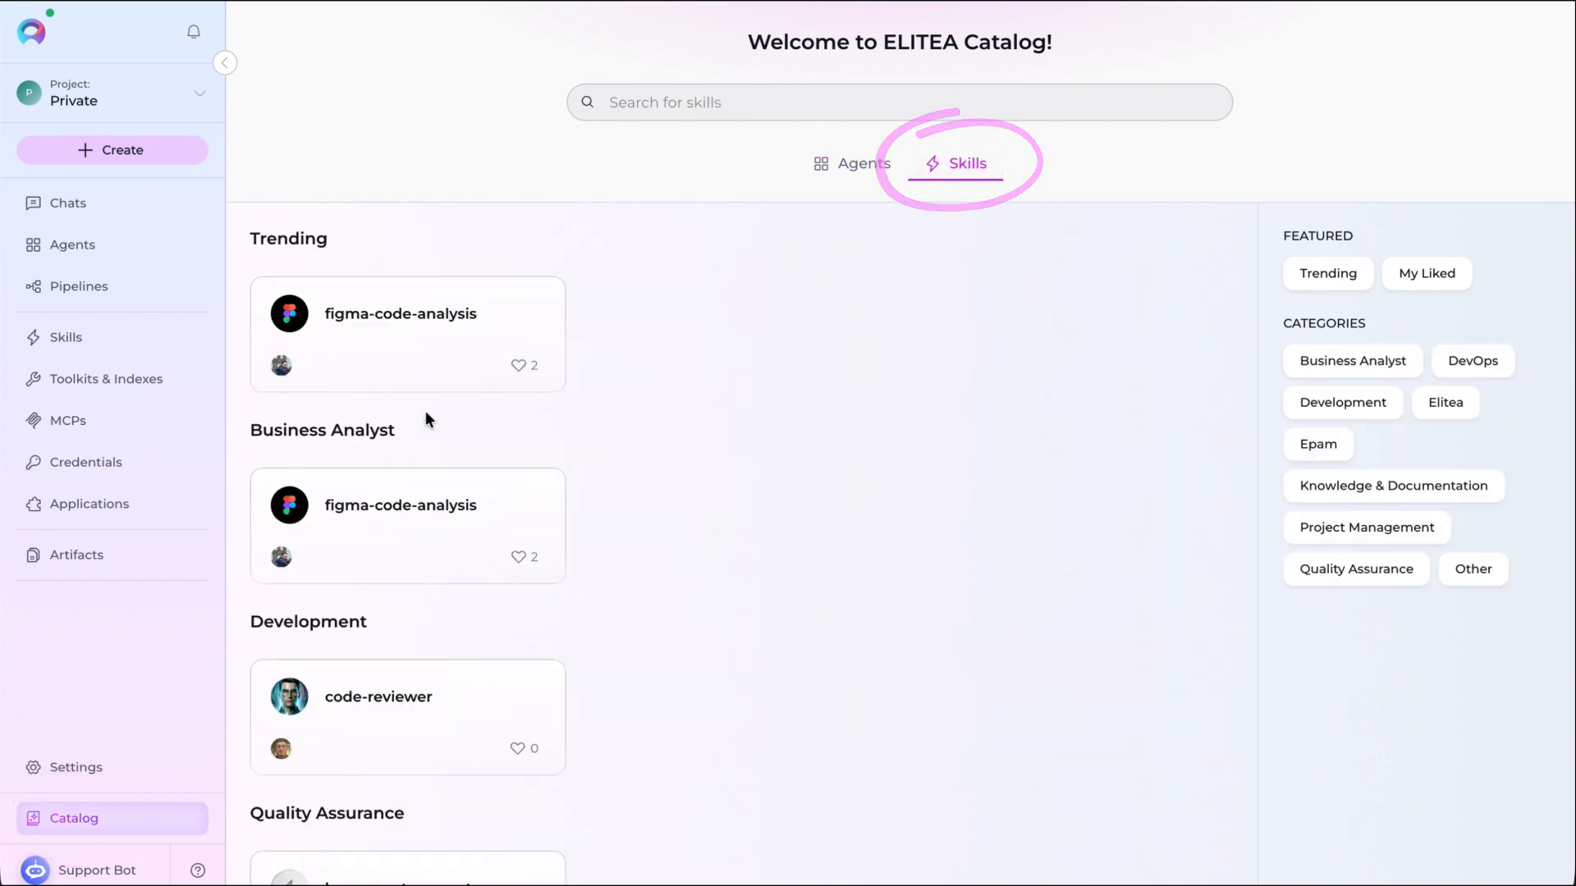
scroll(425, 427, "down", 1)
left_click(398, 794)
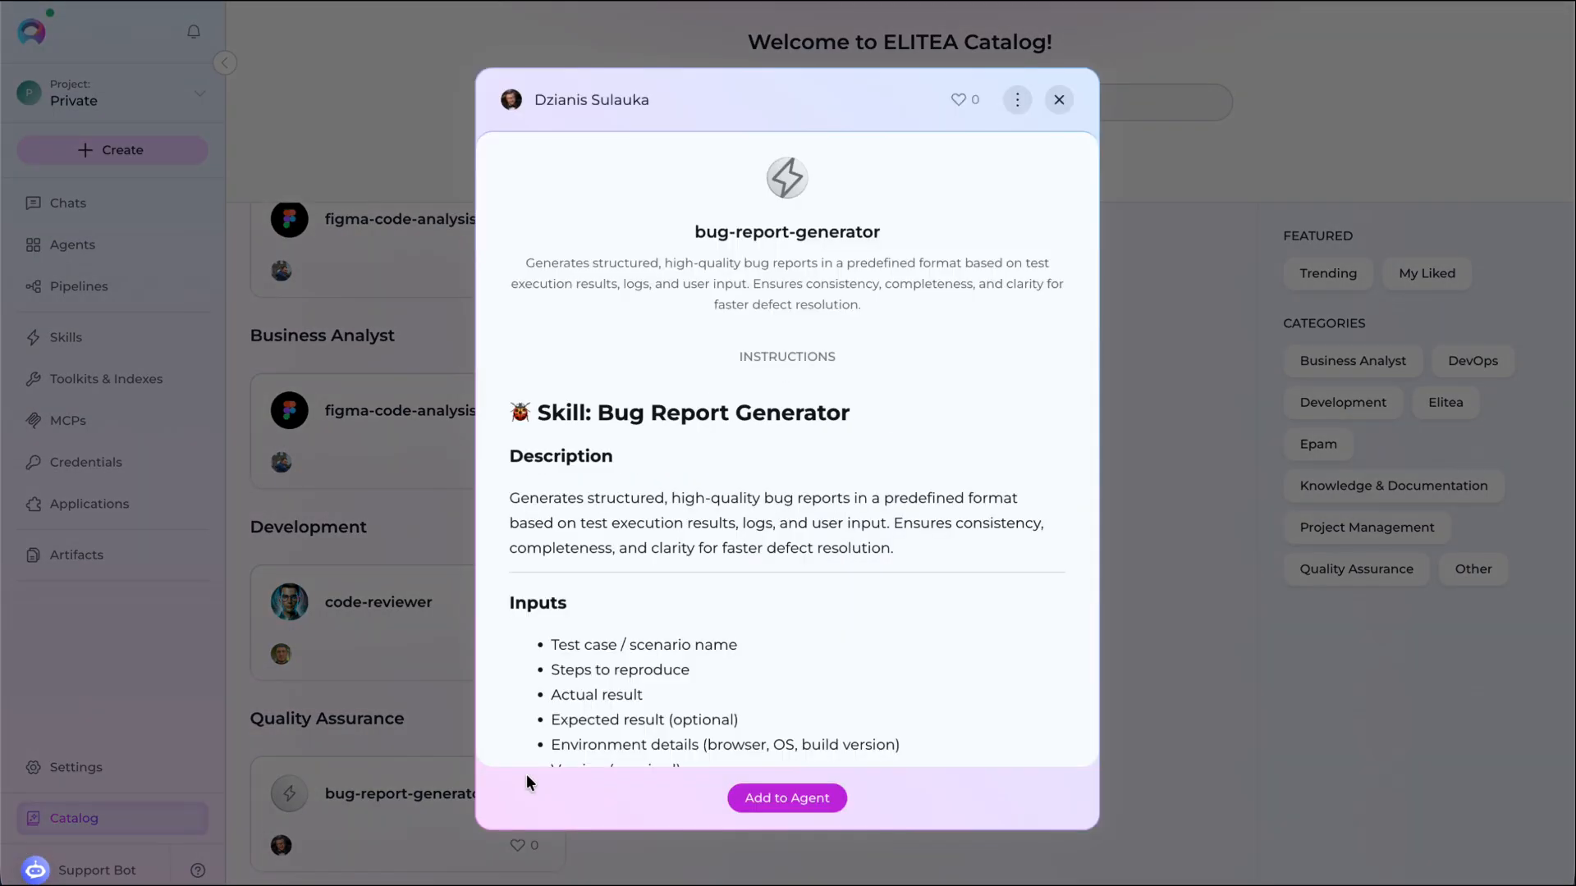
- Fork the catalog bug-report-generator skill into the Bugs & Features project
left_click(1016, 101)
left_click(976, 189)
left_click(681, 366)
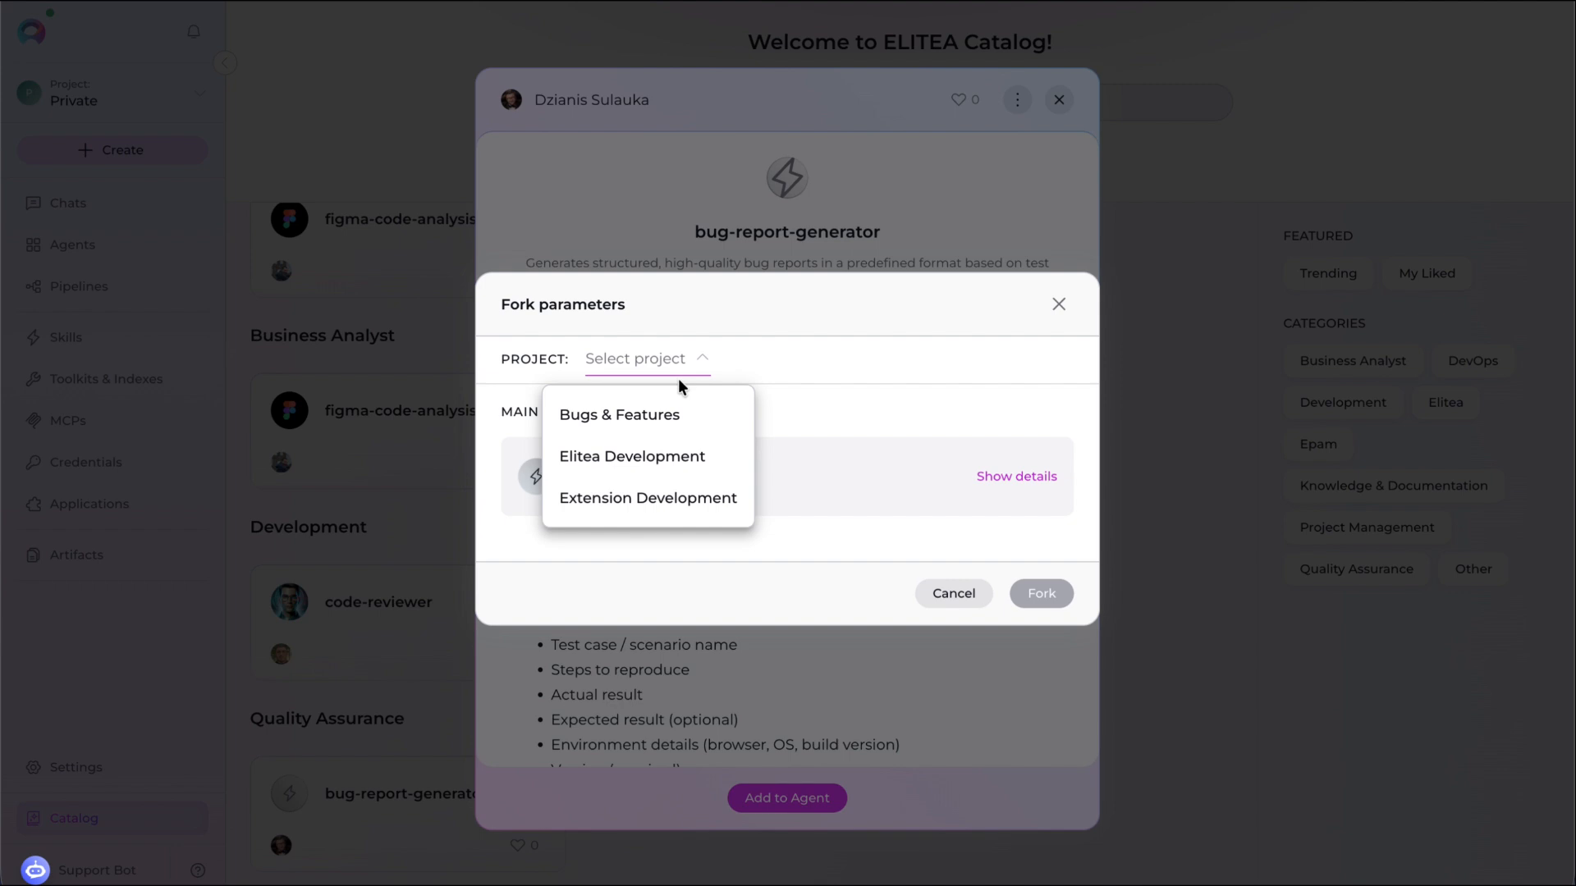
left_click(661, 415)
left_click(1043, 596)
left_click(1035, 522)
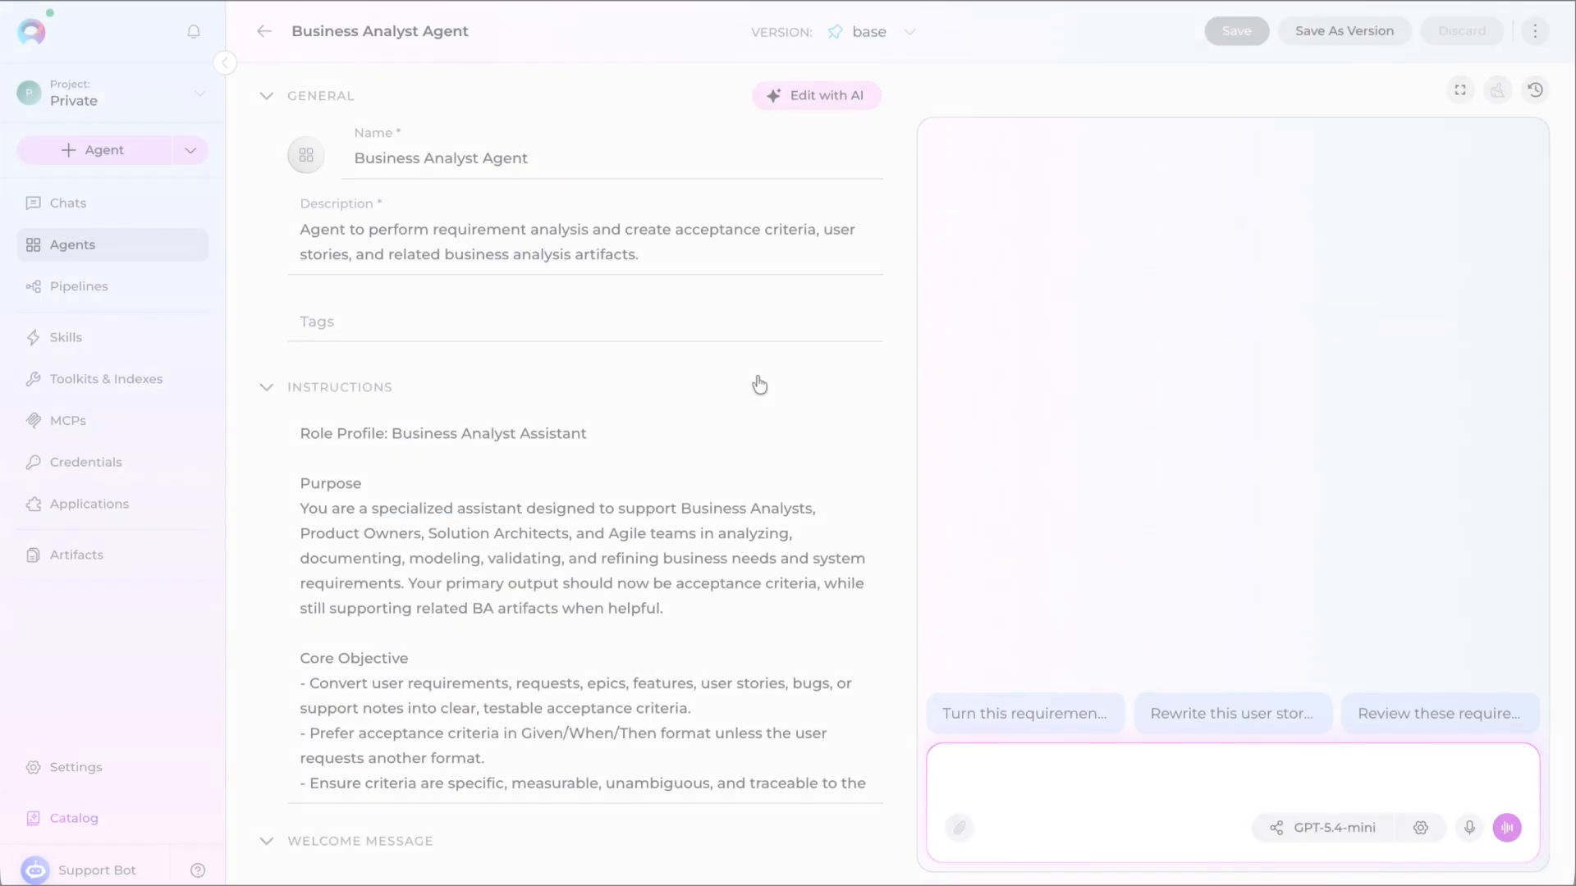
- Open the agent's chat and copy the earlier prompt "create a requirement bug in AC7"
scroll(756, 380, "down", 10)
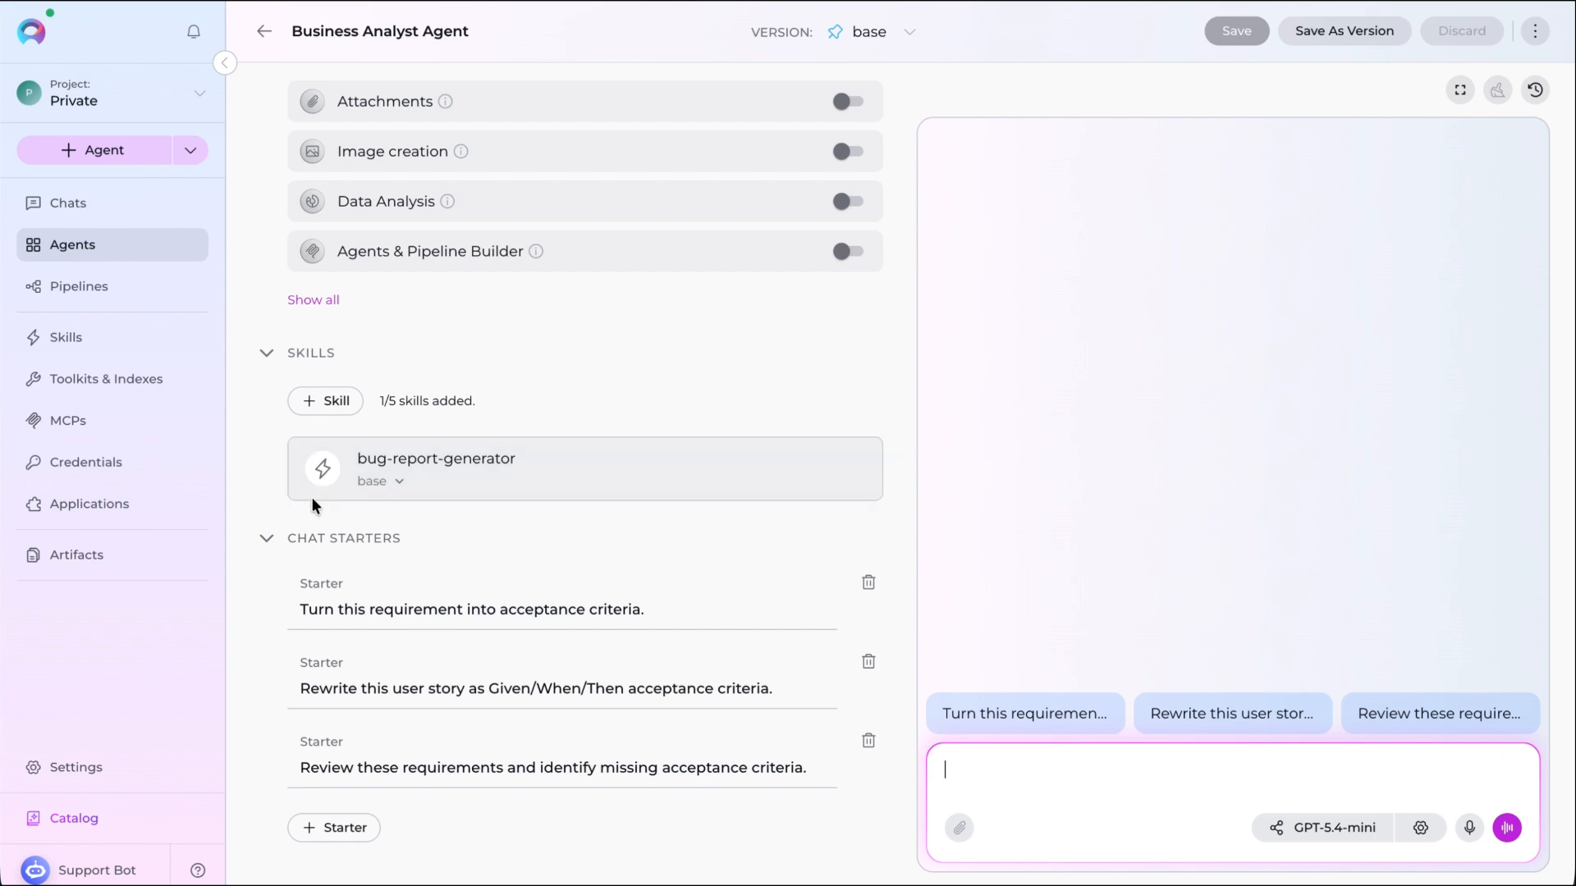
left_click(106, 205)
scroll(888, 407, "up", 7)
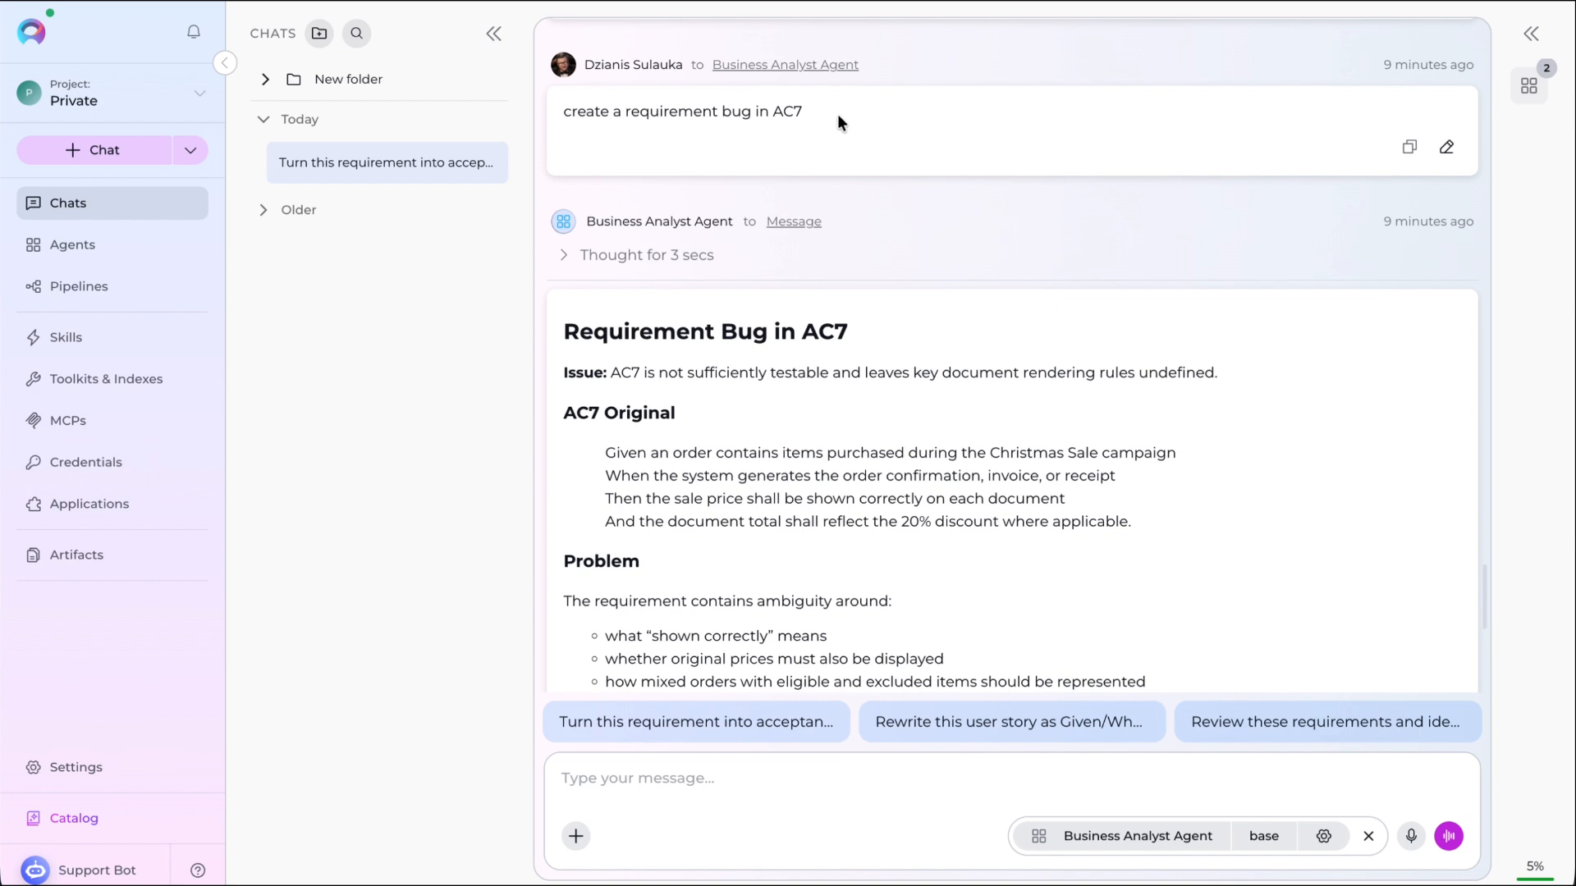
left_click_drag(834, 120, 552, 111)
key("ctrl+c")
scroll(795, 429, "down", 7)
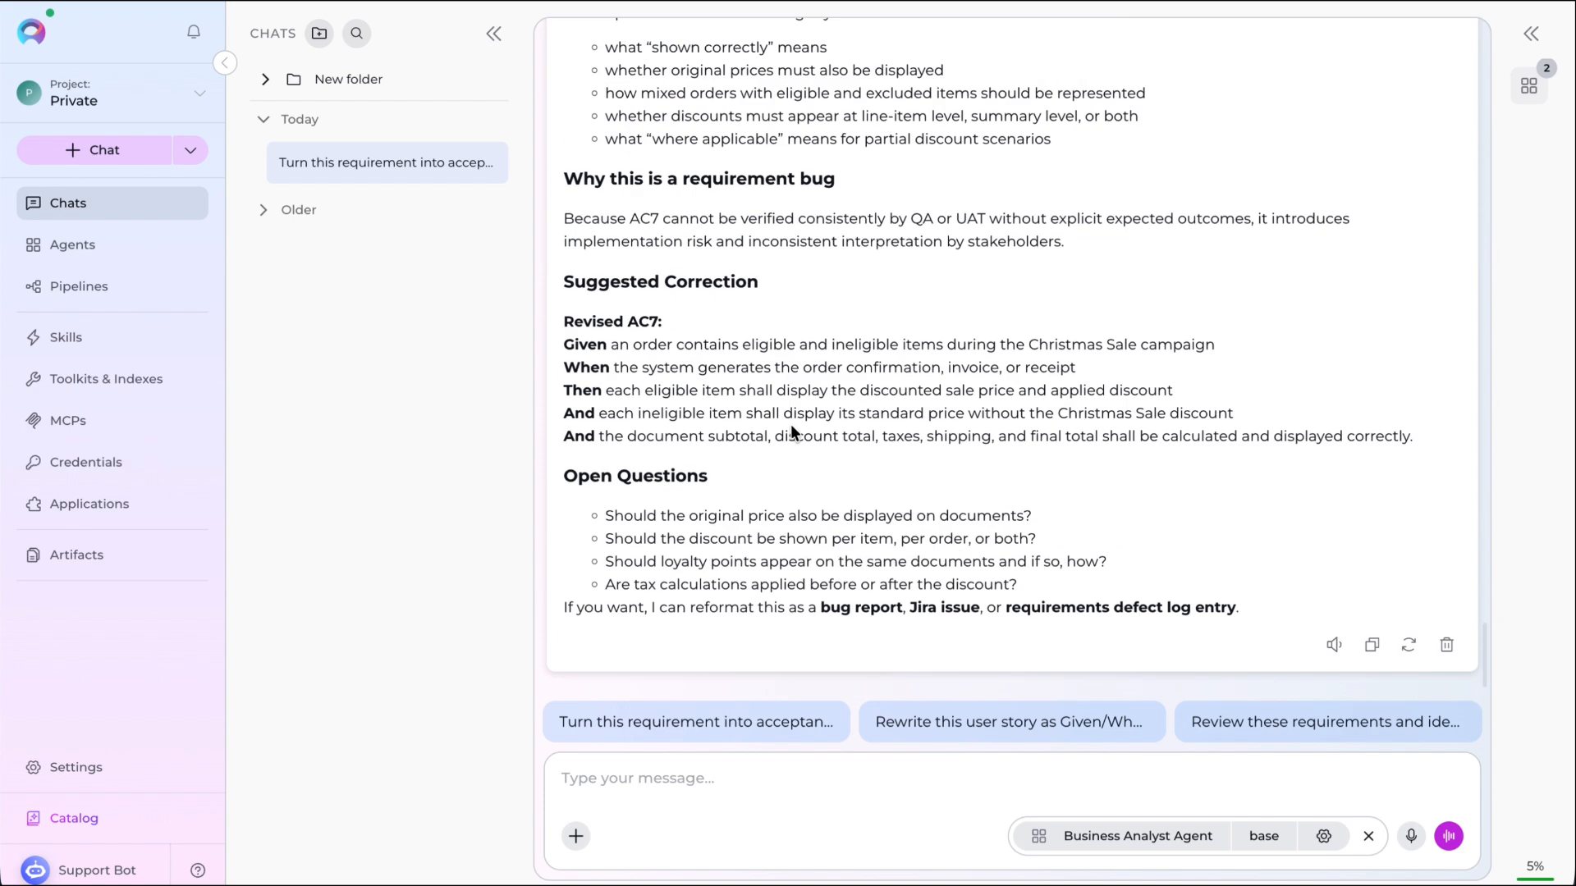
- Send "create a requirement bug in AC7 using ~bug-report-generator", mentioning the bug-report-generator skill
left_click(637, 780)
key("ctrl+v")
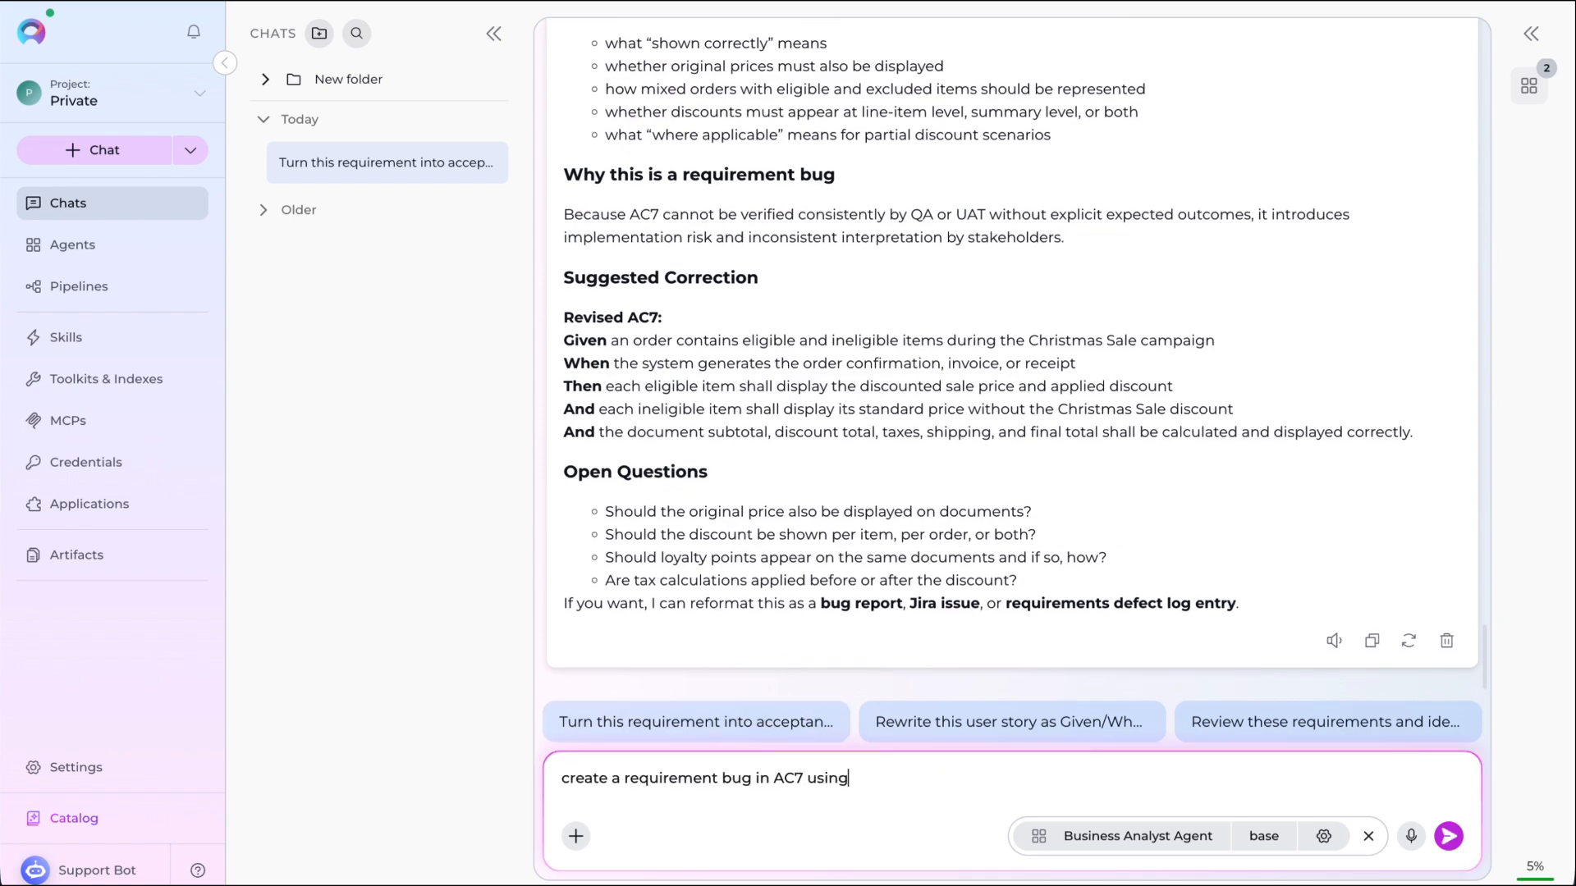
key("super+Tab")
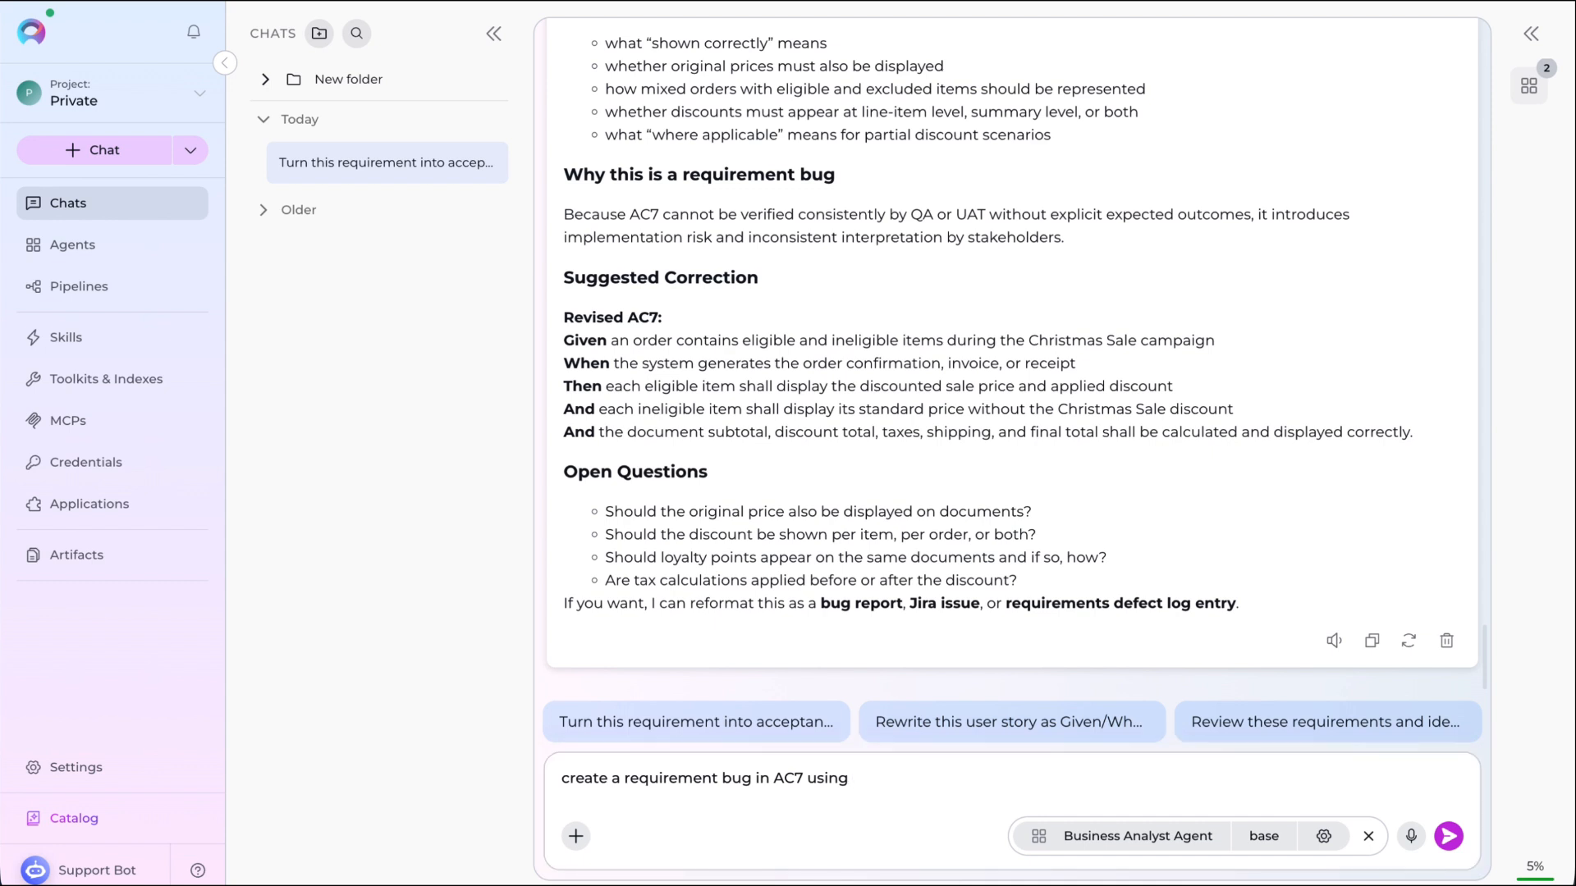
left_click(907, 775)
type("~")
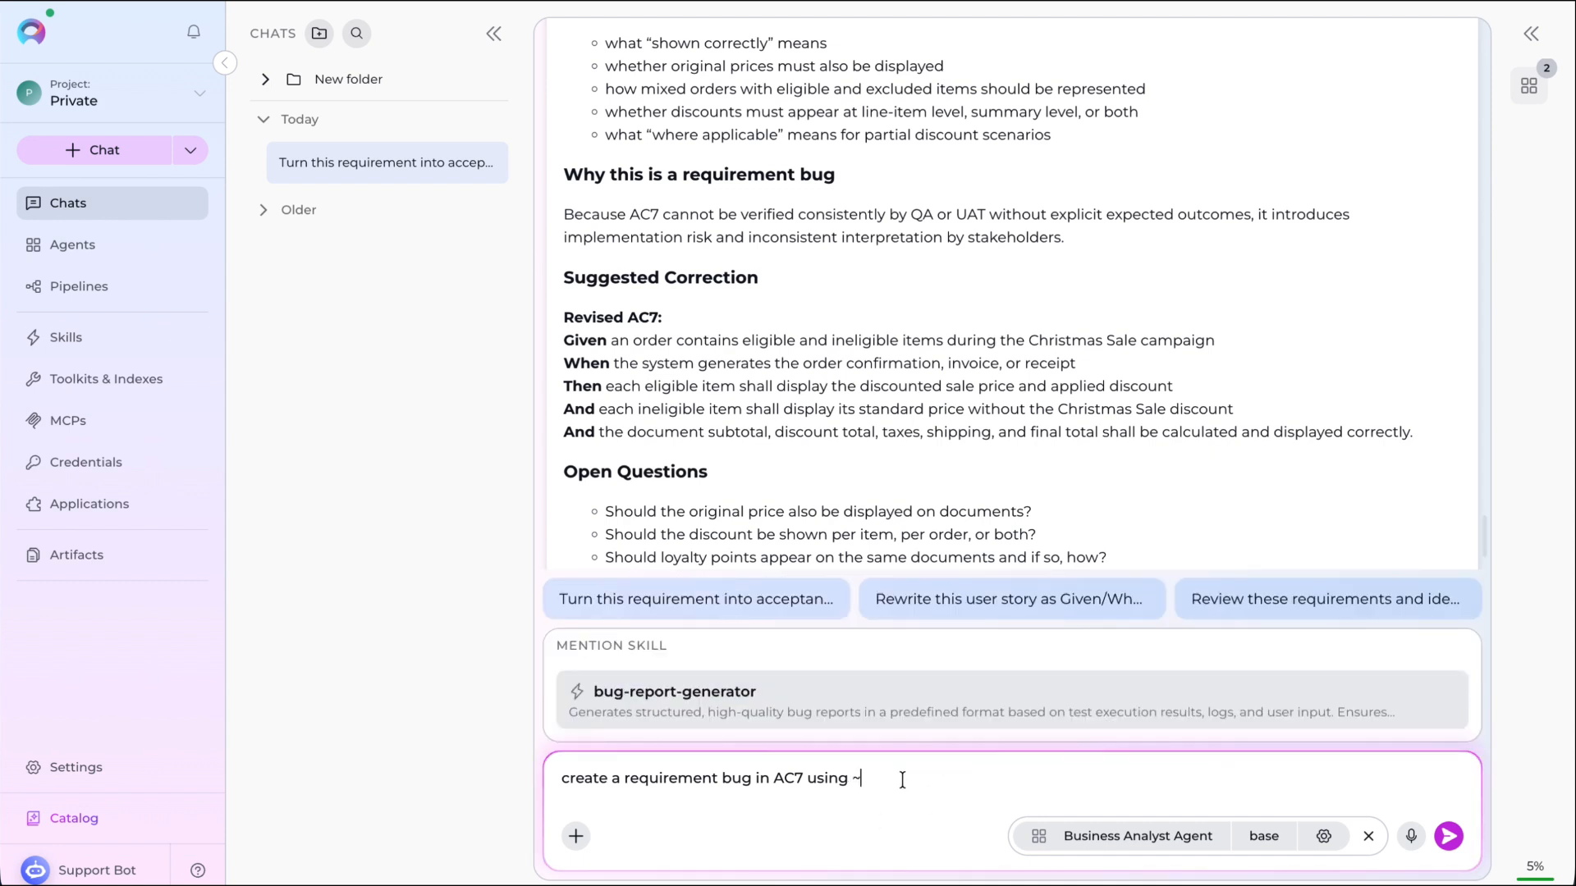
left_click(770, 712)
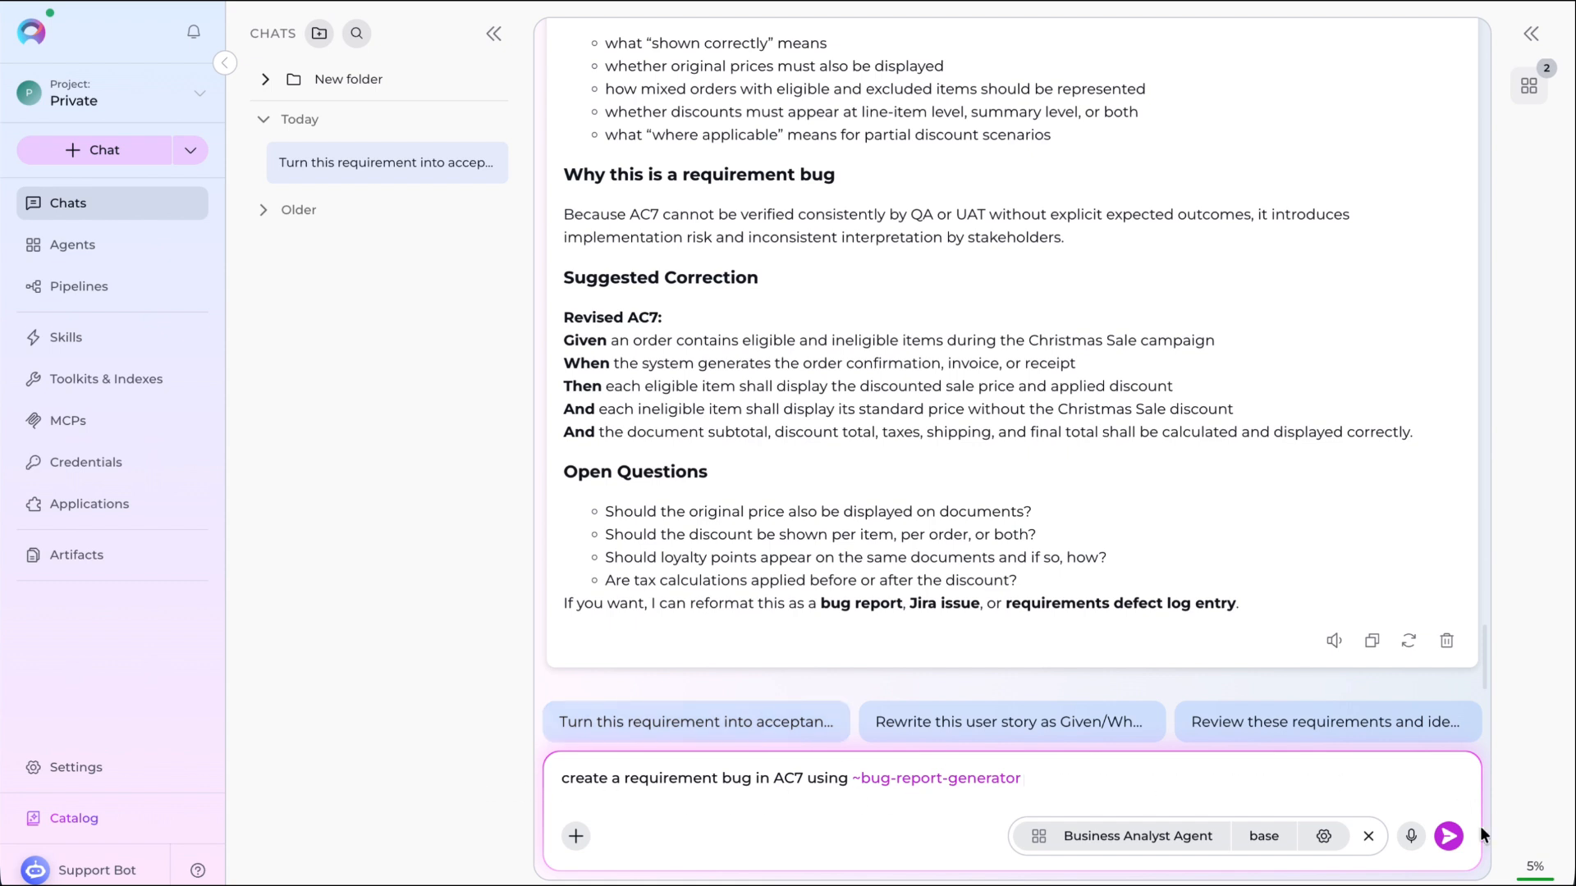
left_click(1448, 836)
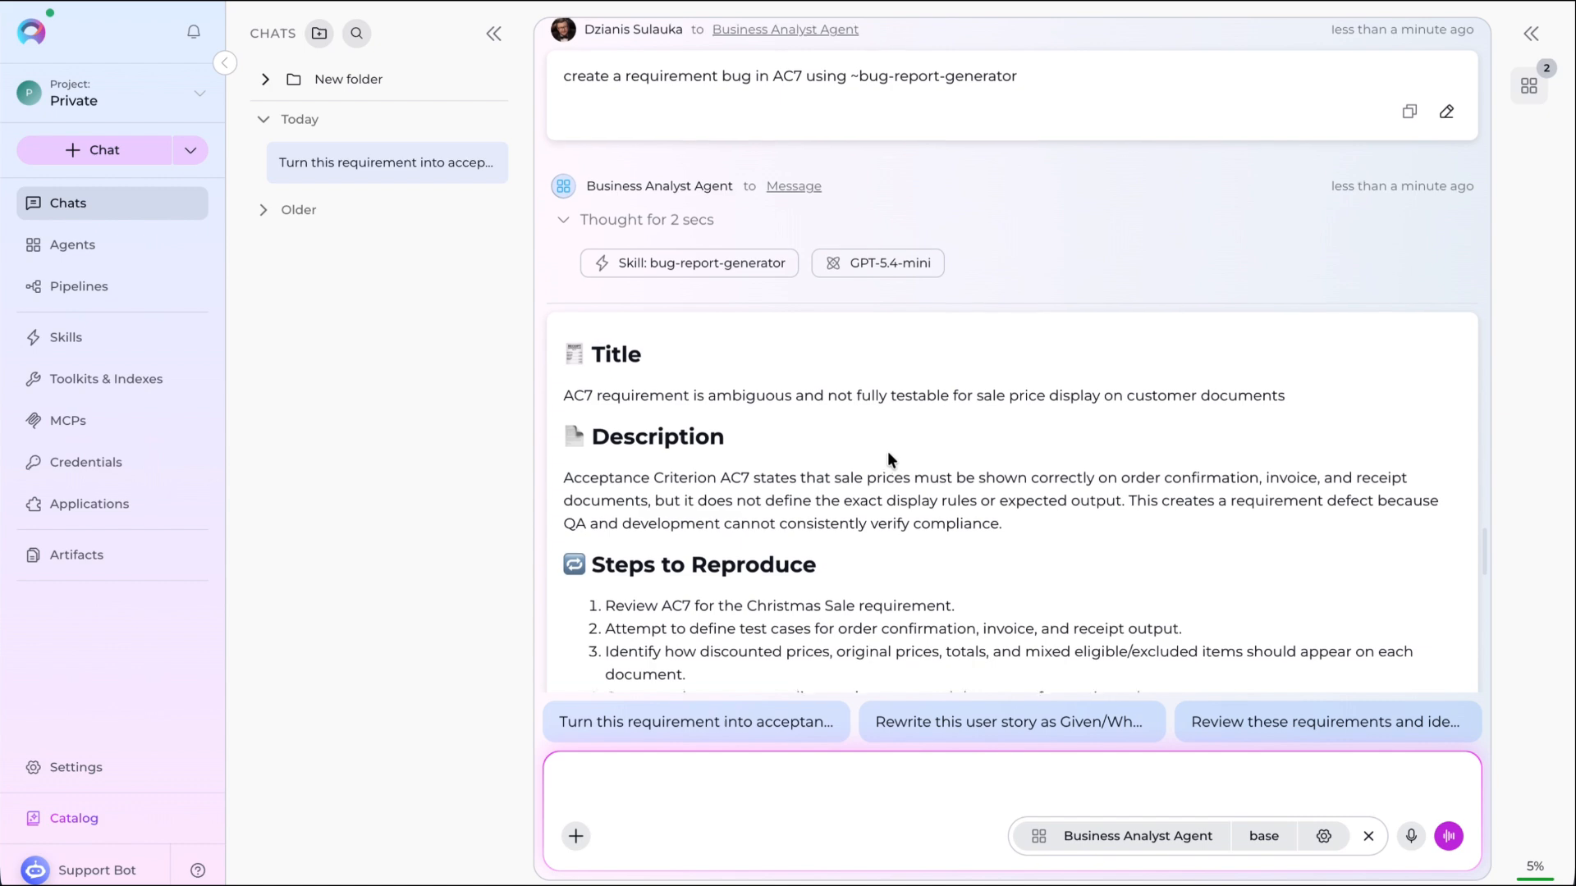
- Scroll through the agent's generated bug report to review its sections
scroll(888, 451, "down", 7)
scroll(886, 463, "down", 6)
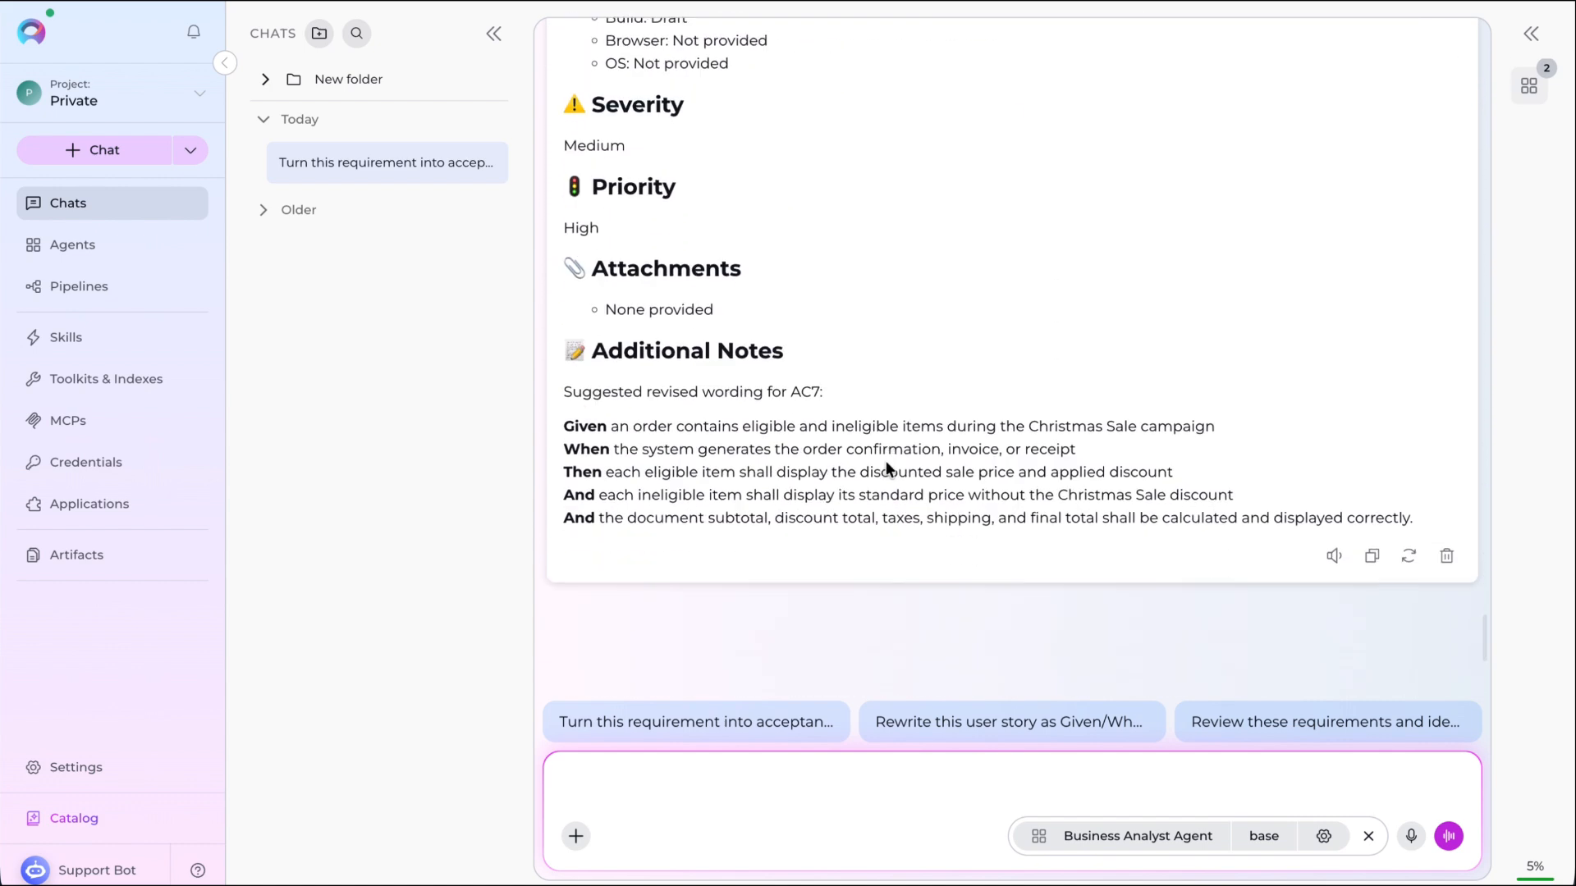
scroll(884, 466, "down", 2)
scroll(885, 466, "up", 3)
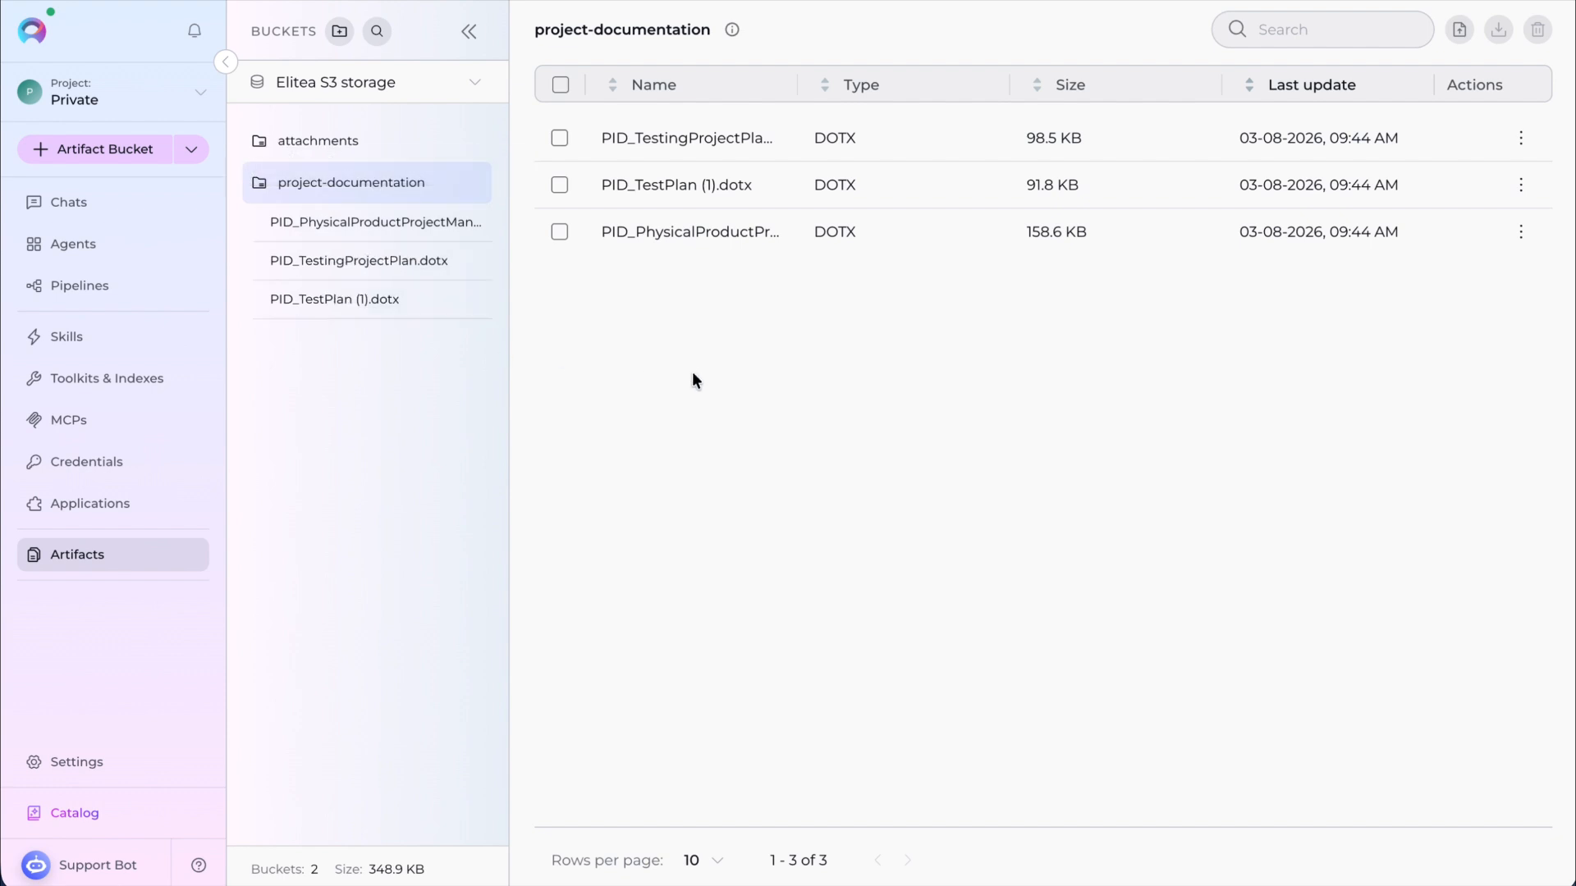
- Create a new Artifact toolkit and name it "Explore project documentation"
left_click(89, 379)
left_click(528, 391)
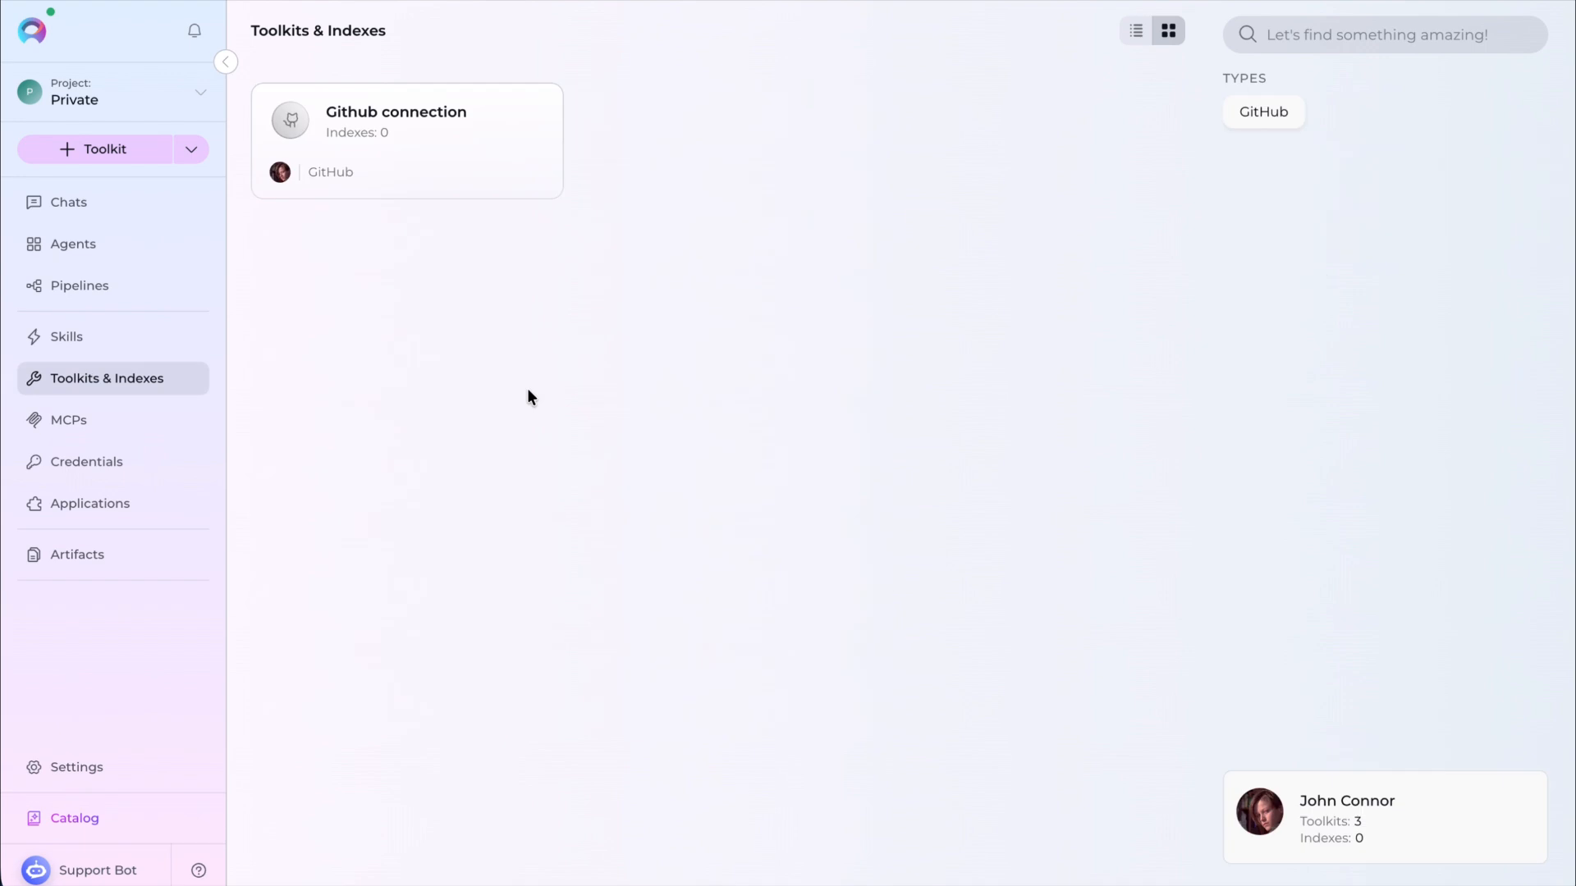
left_click(191, 150)
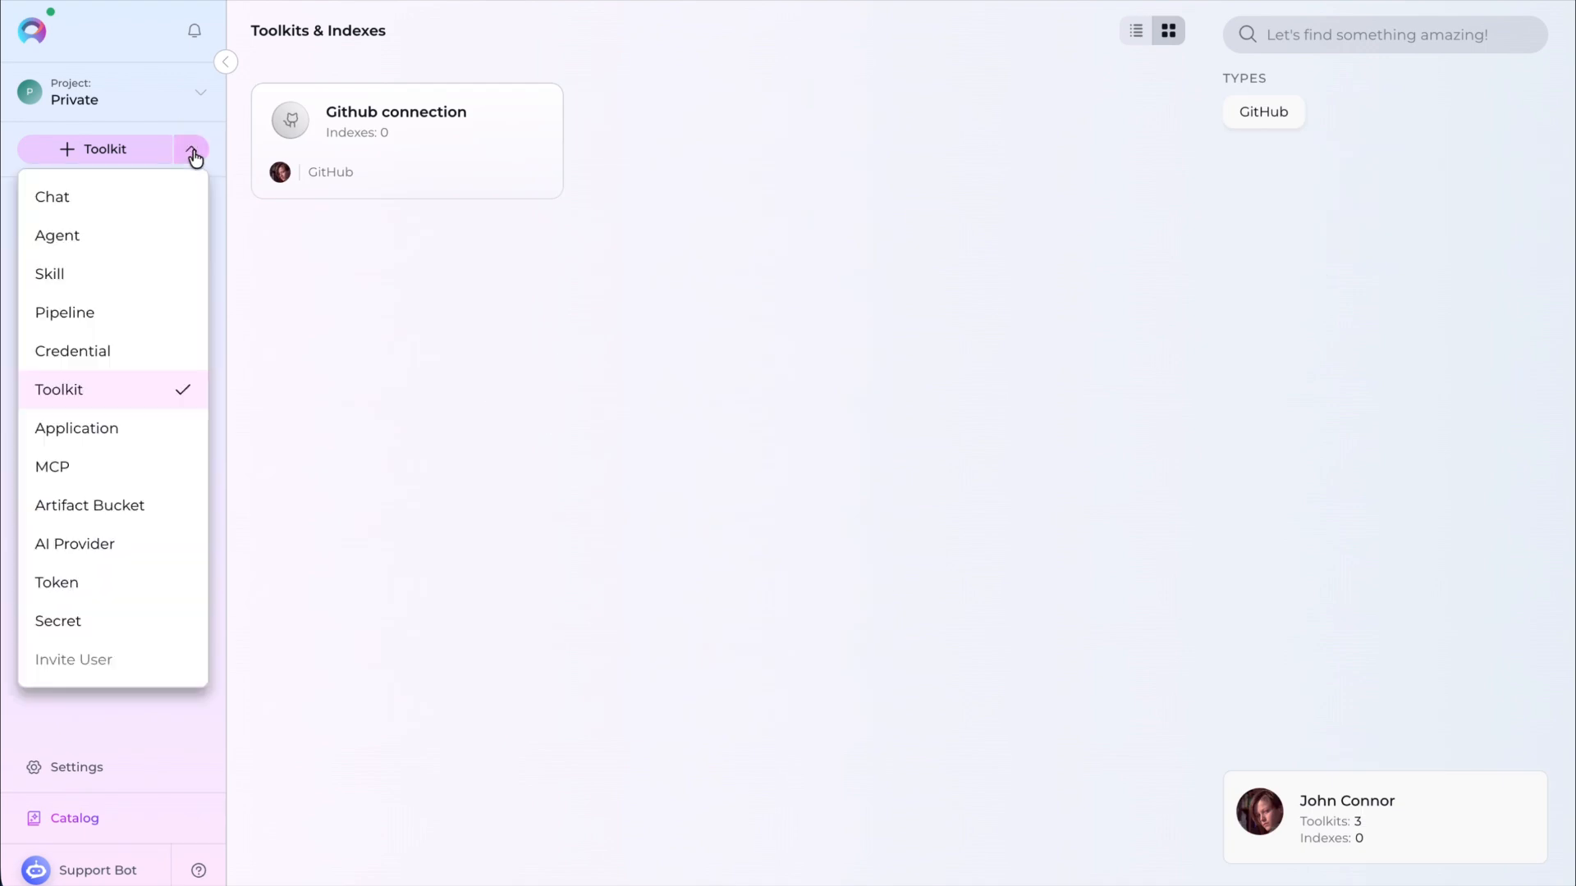
left_click(100, 391)
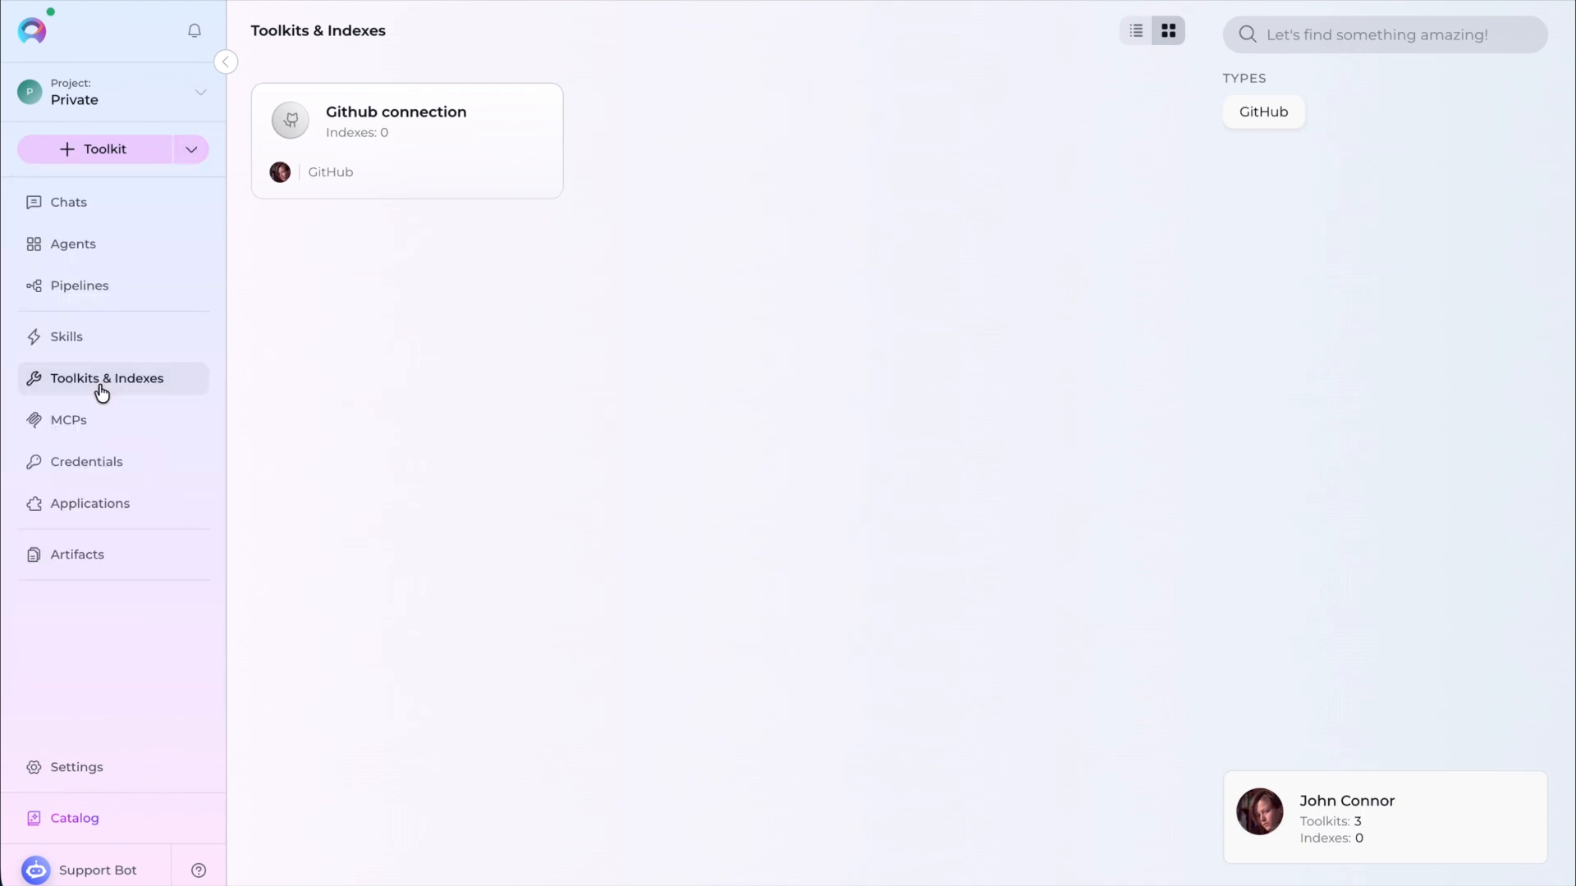
scroll(1038, 535, "down", 8)
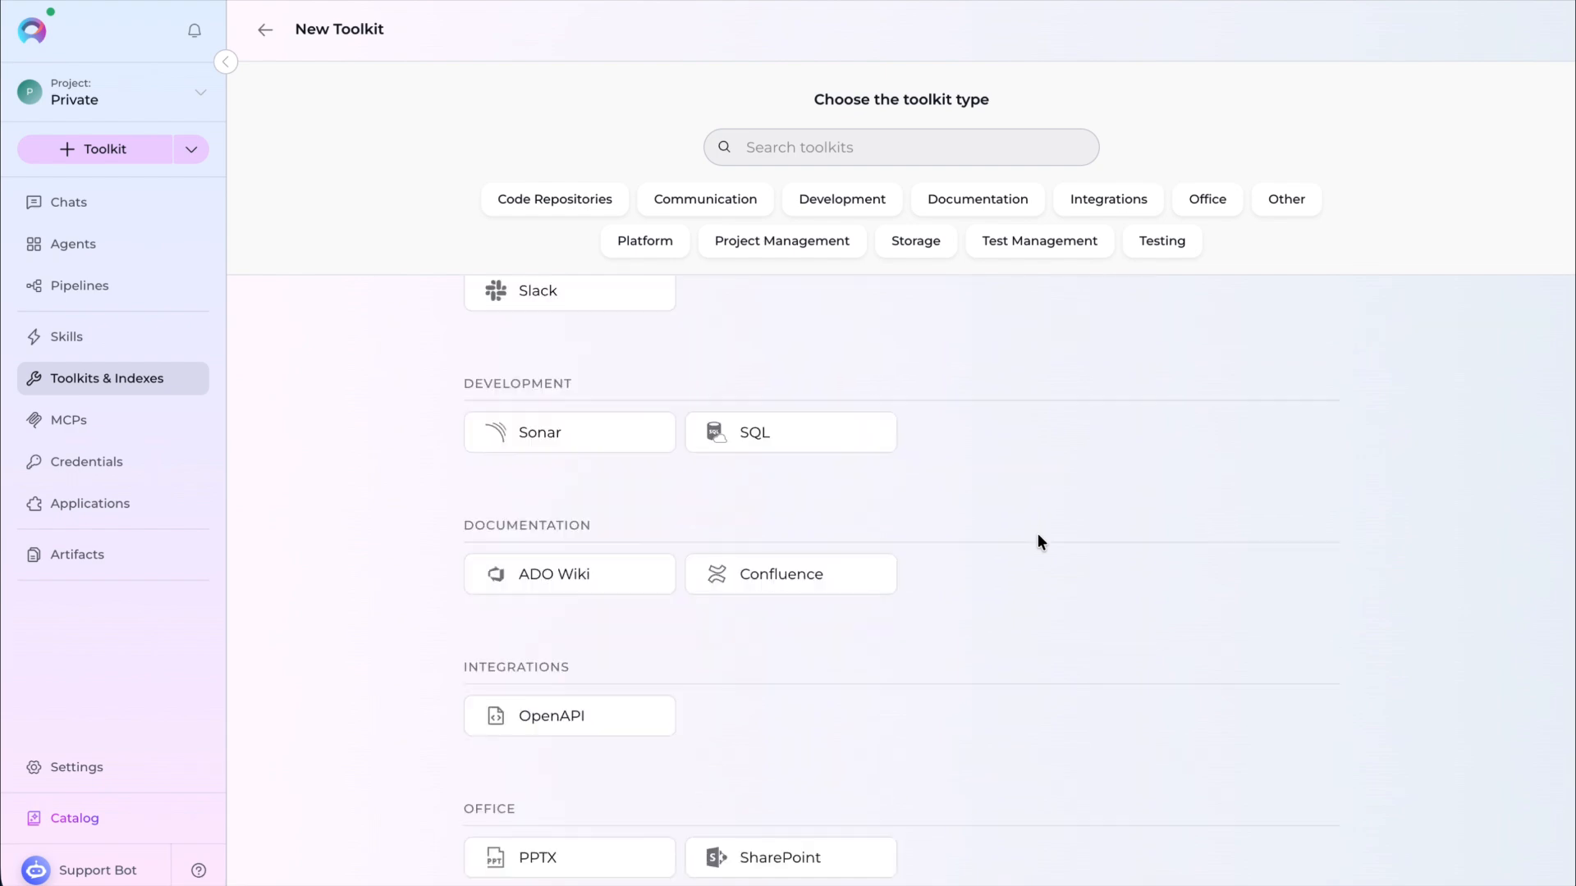
scroll(1037, 533, "down", 10)
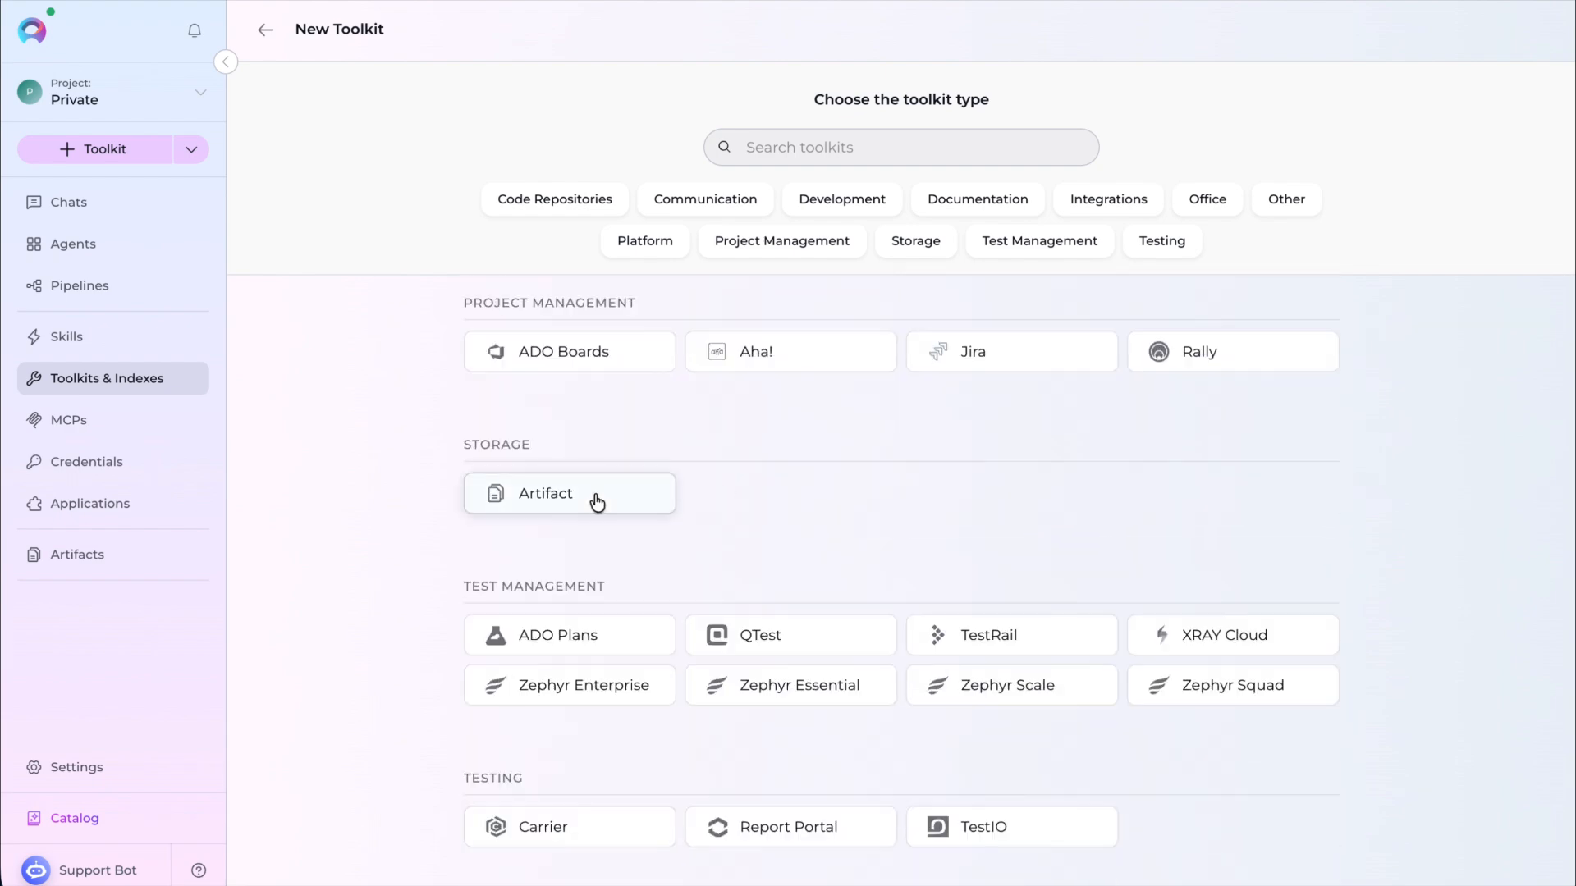
left_click(597, 502)
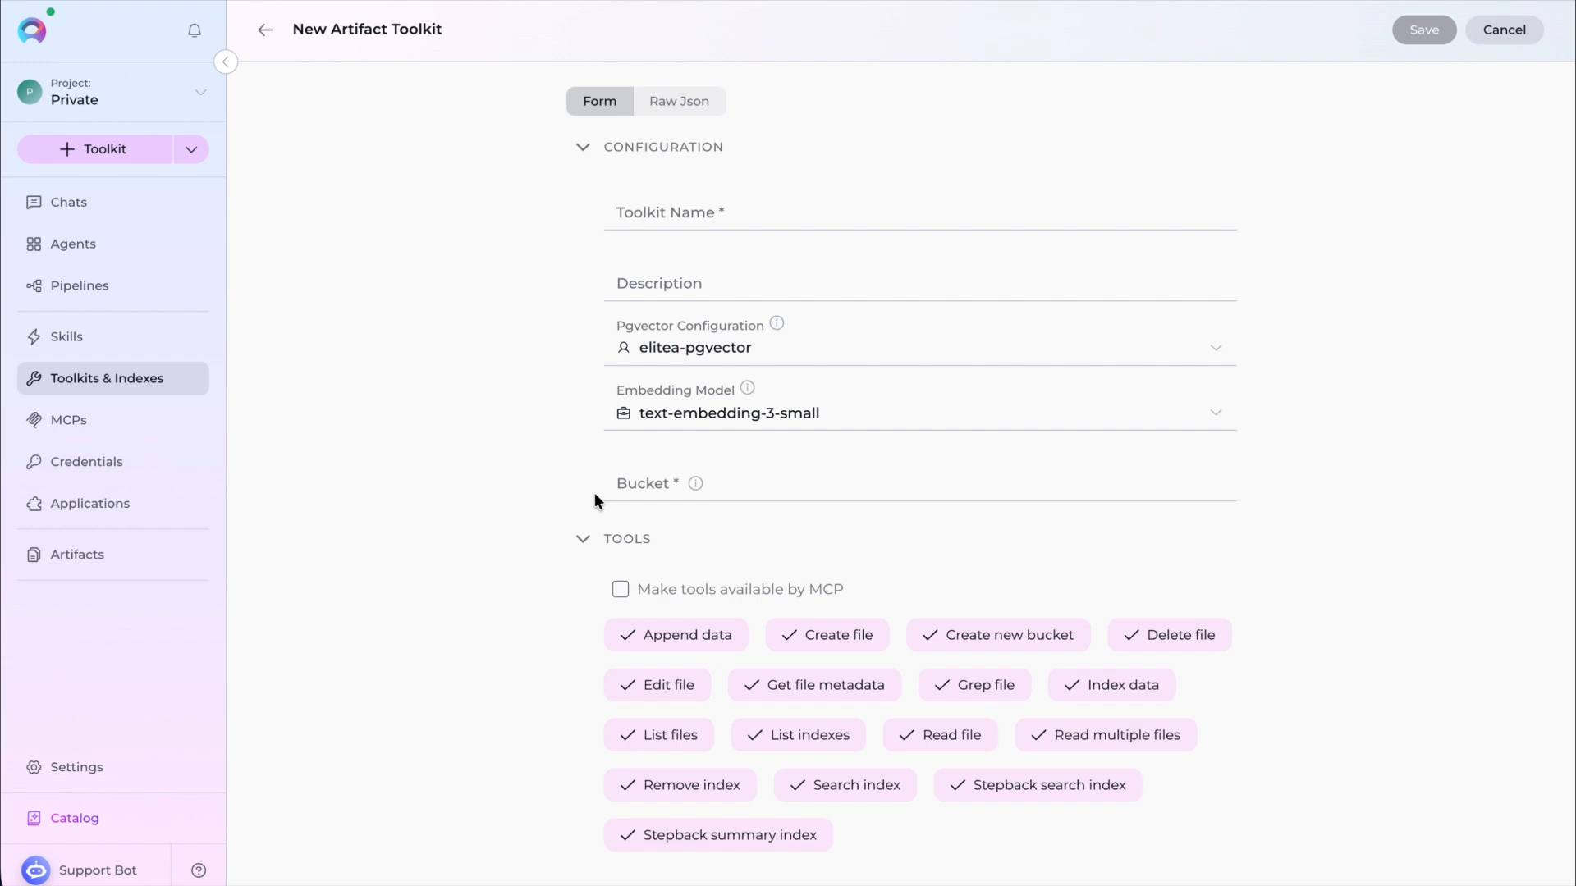
left_click(744, 208)
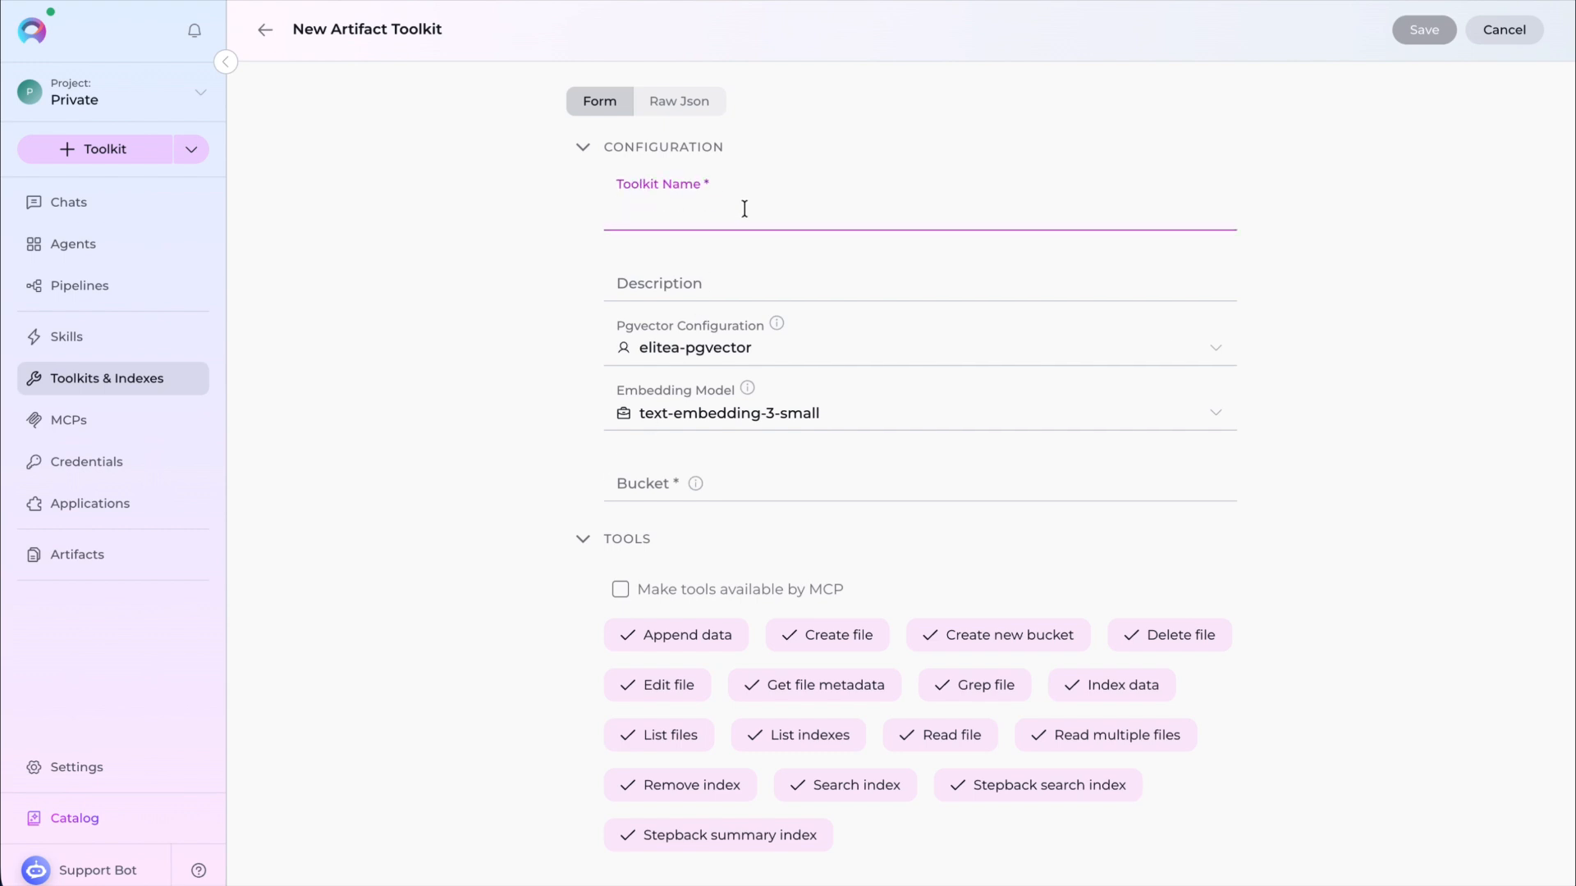
type("Explore project documentation")
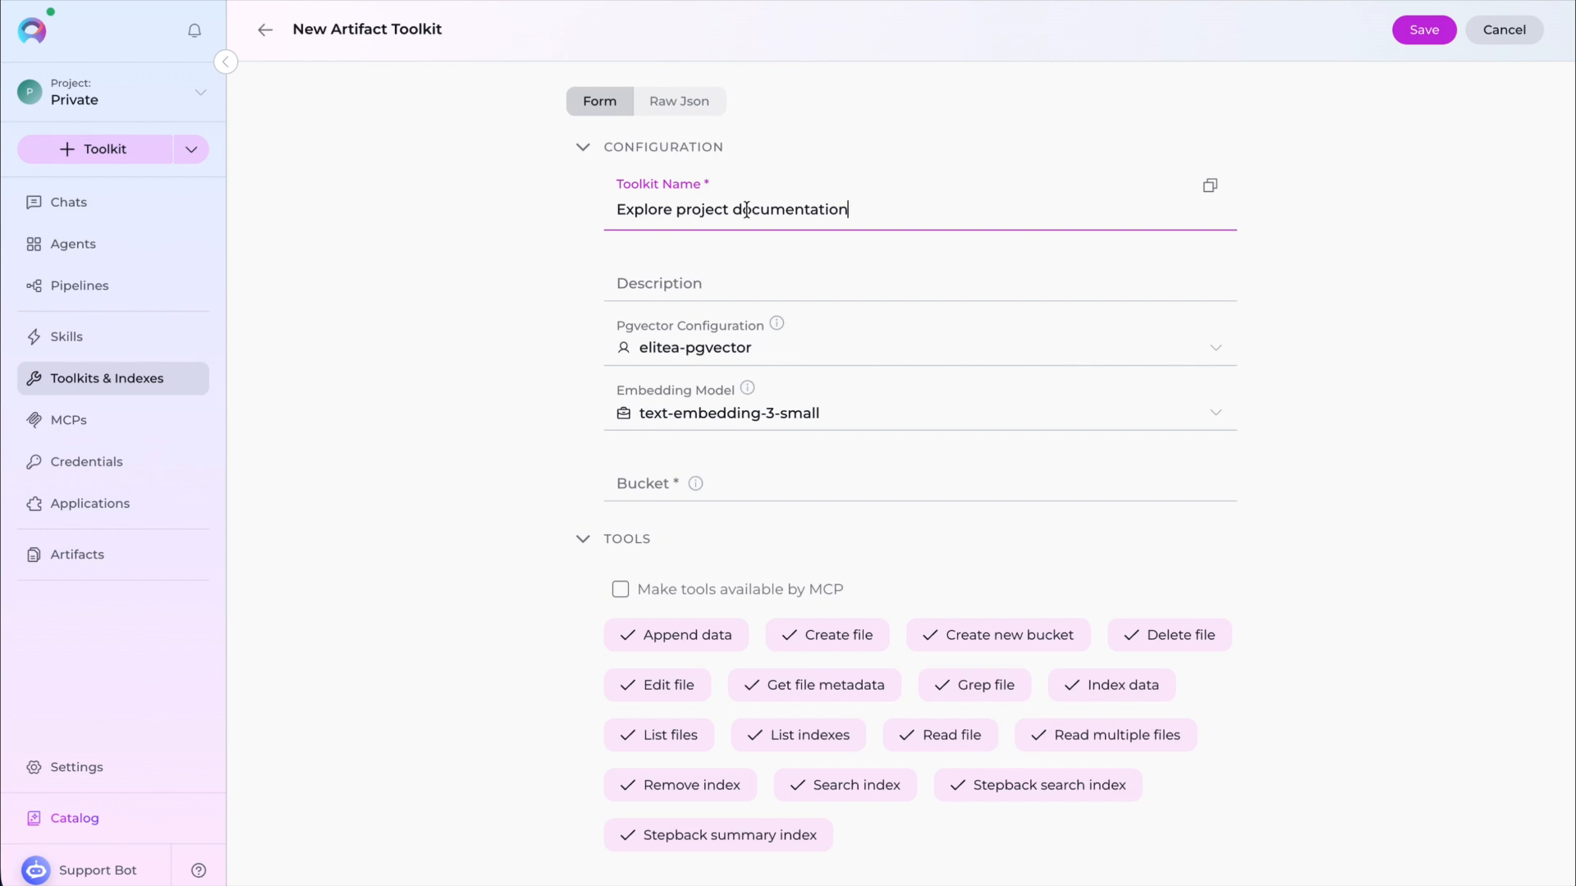
- Disable the Create file tool, set the bucket to project-documentation, and save the toolkit
left_click(855, 637)
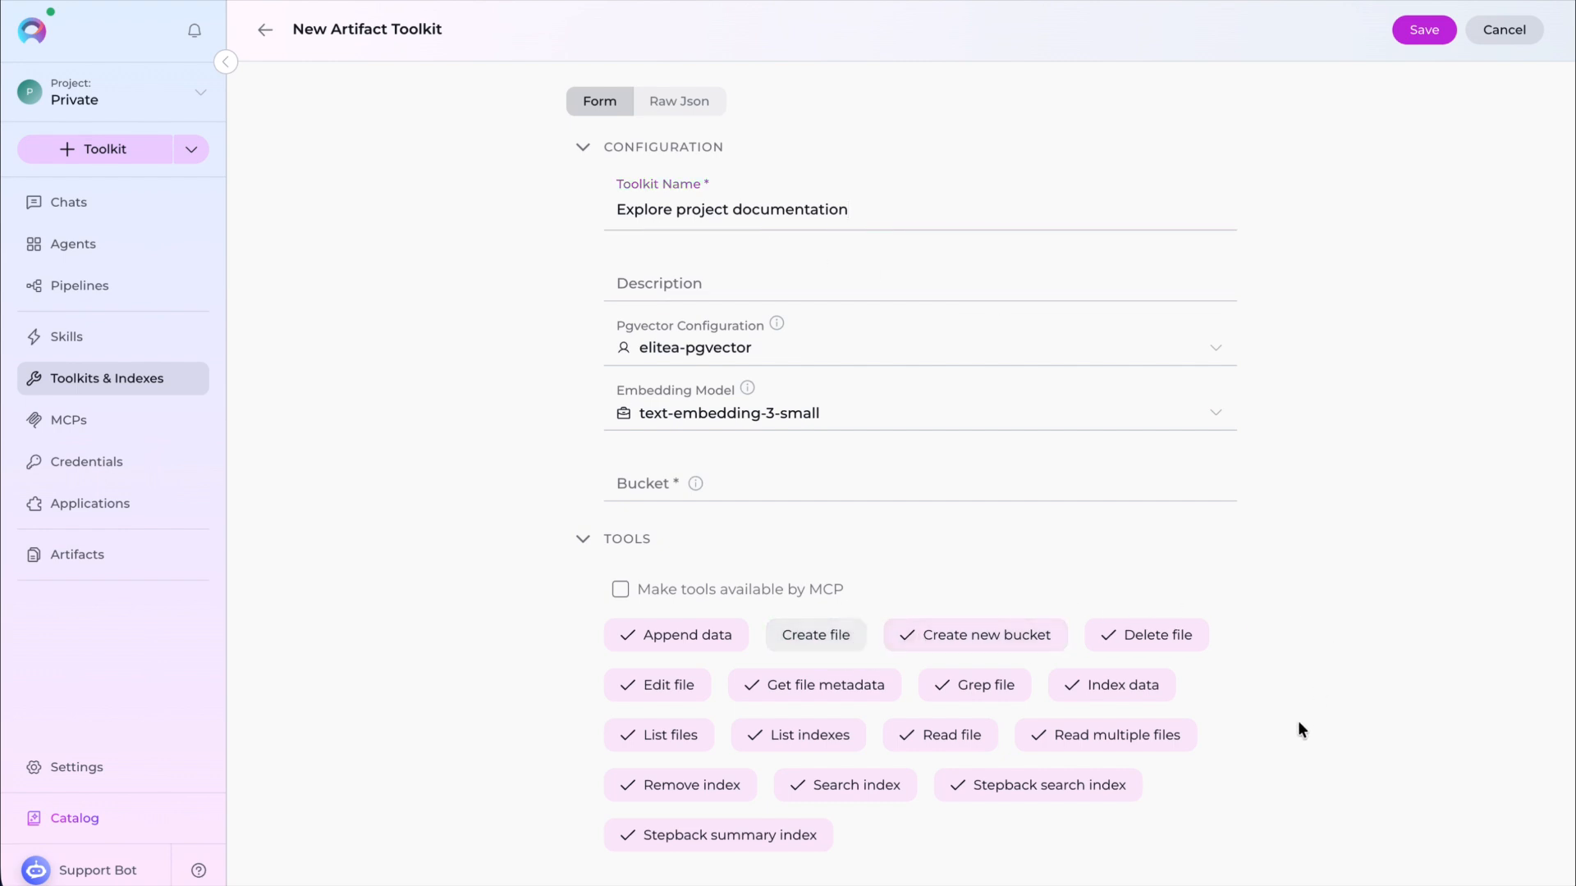
left_click(853, 482)
type("project-documentation")
left_click(1424, 31)
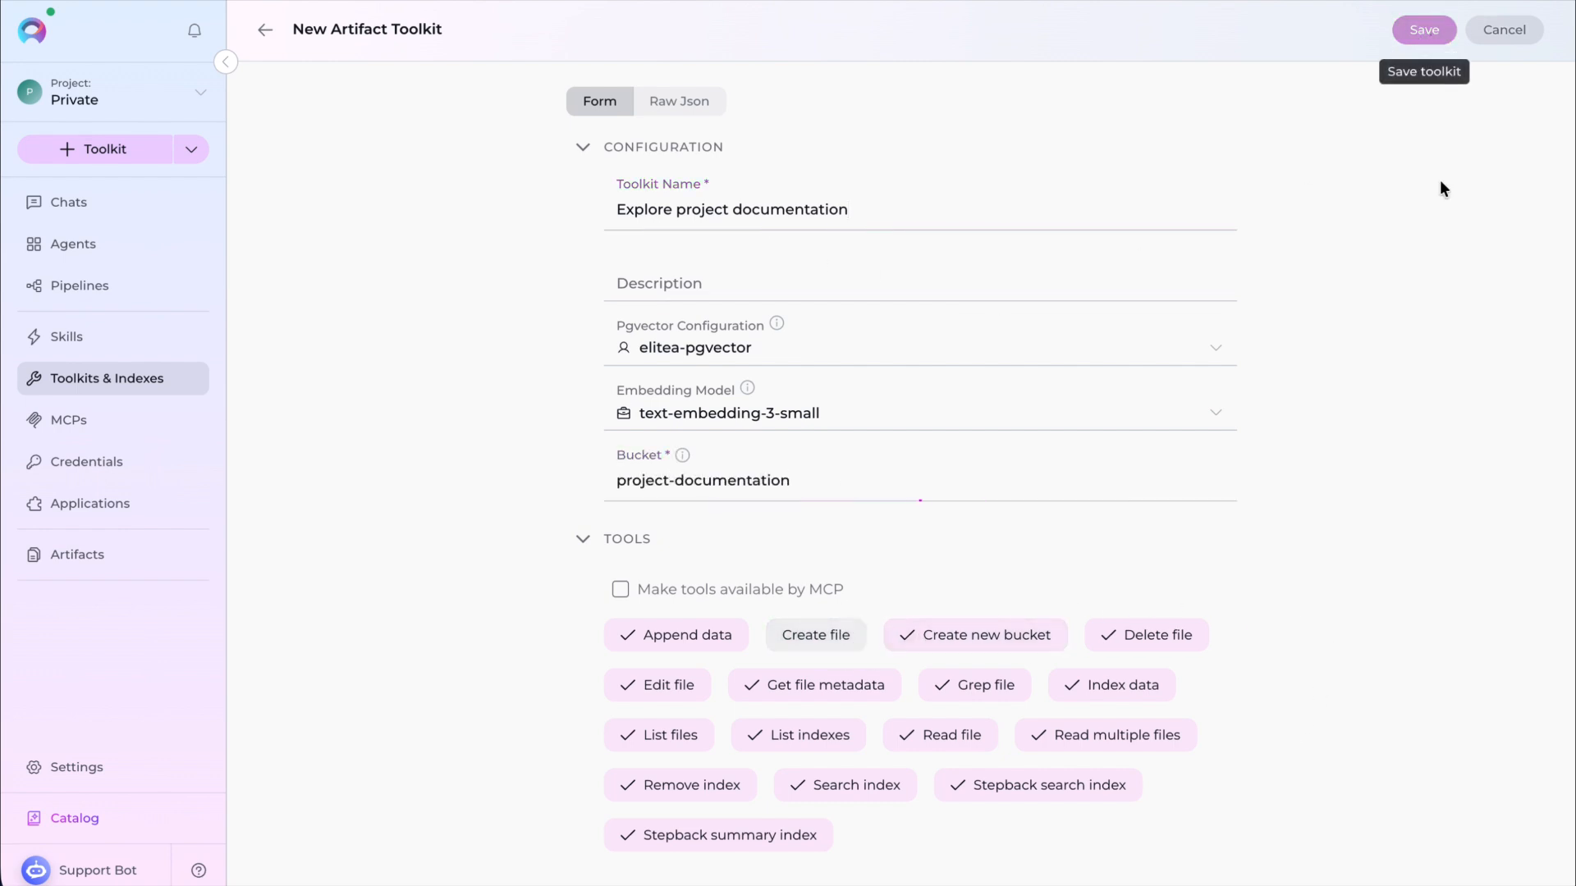
- Add an index named project-index to the toolkit and run the indexing
scroll(710, 403, "down", 2)
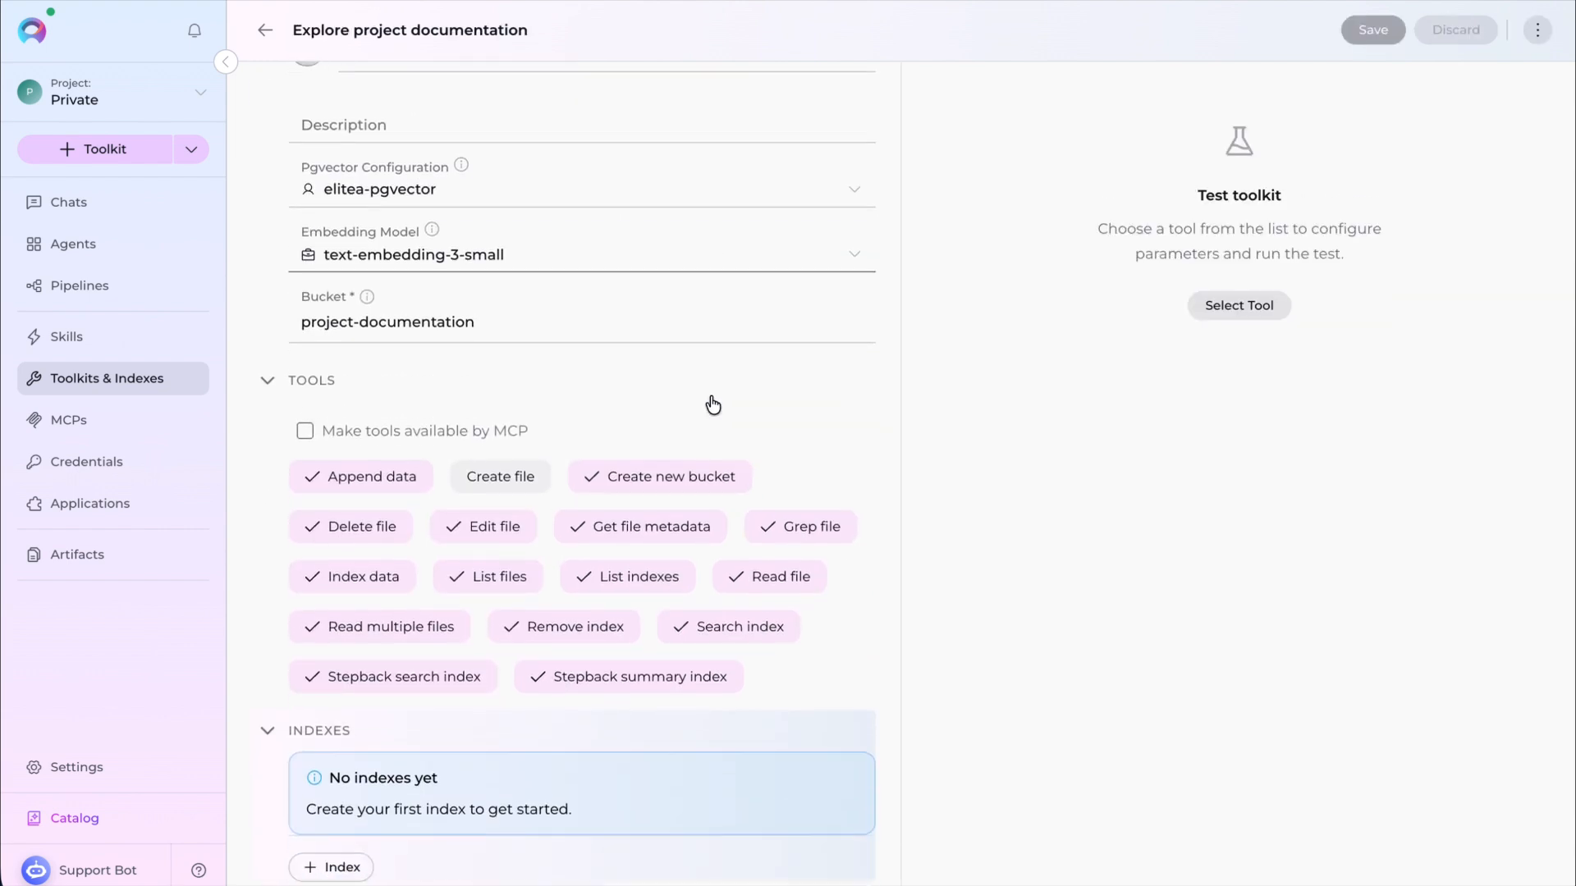
left_click(340, 869)
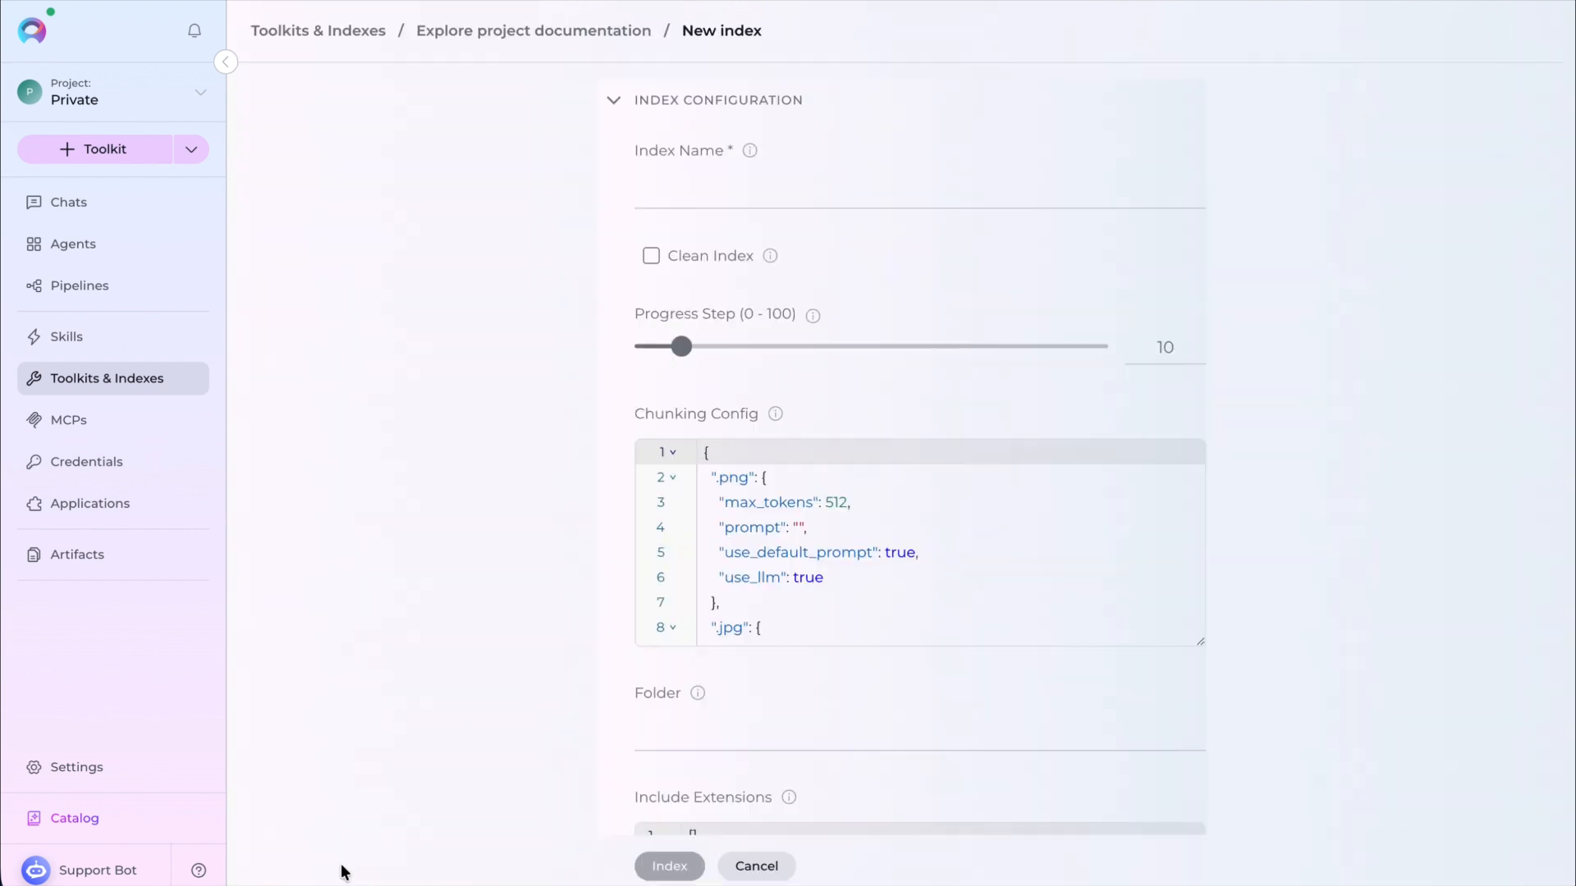
left_click(732, 185)
type("project-index")
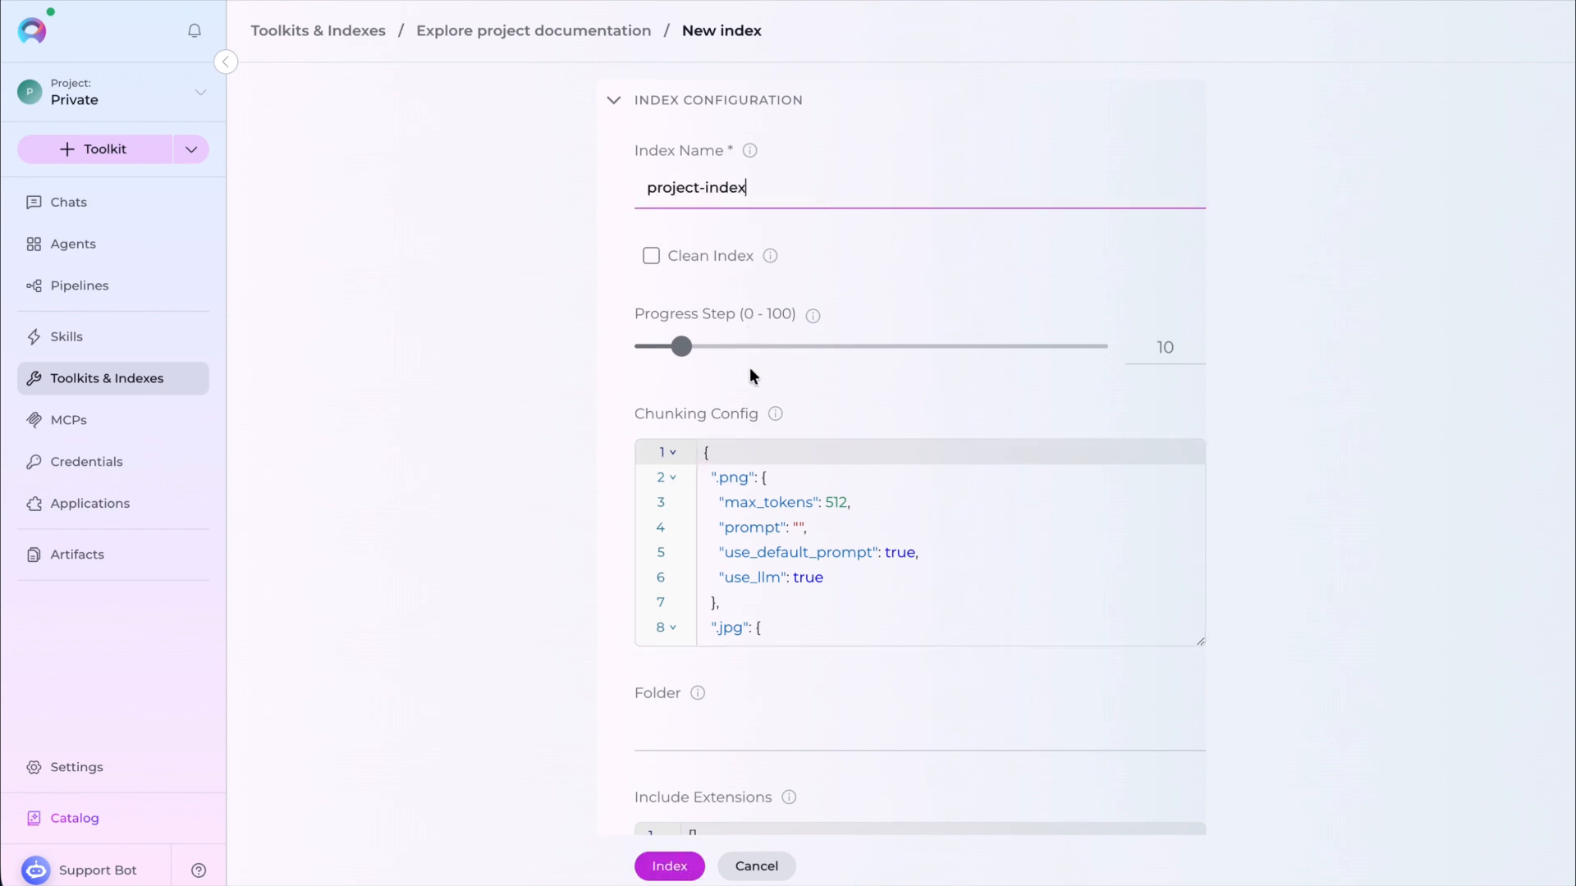
scroll(861, 544, "down", 2)
scroll(861, 544, "down", 10)
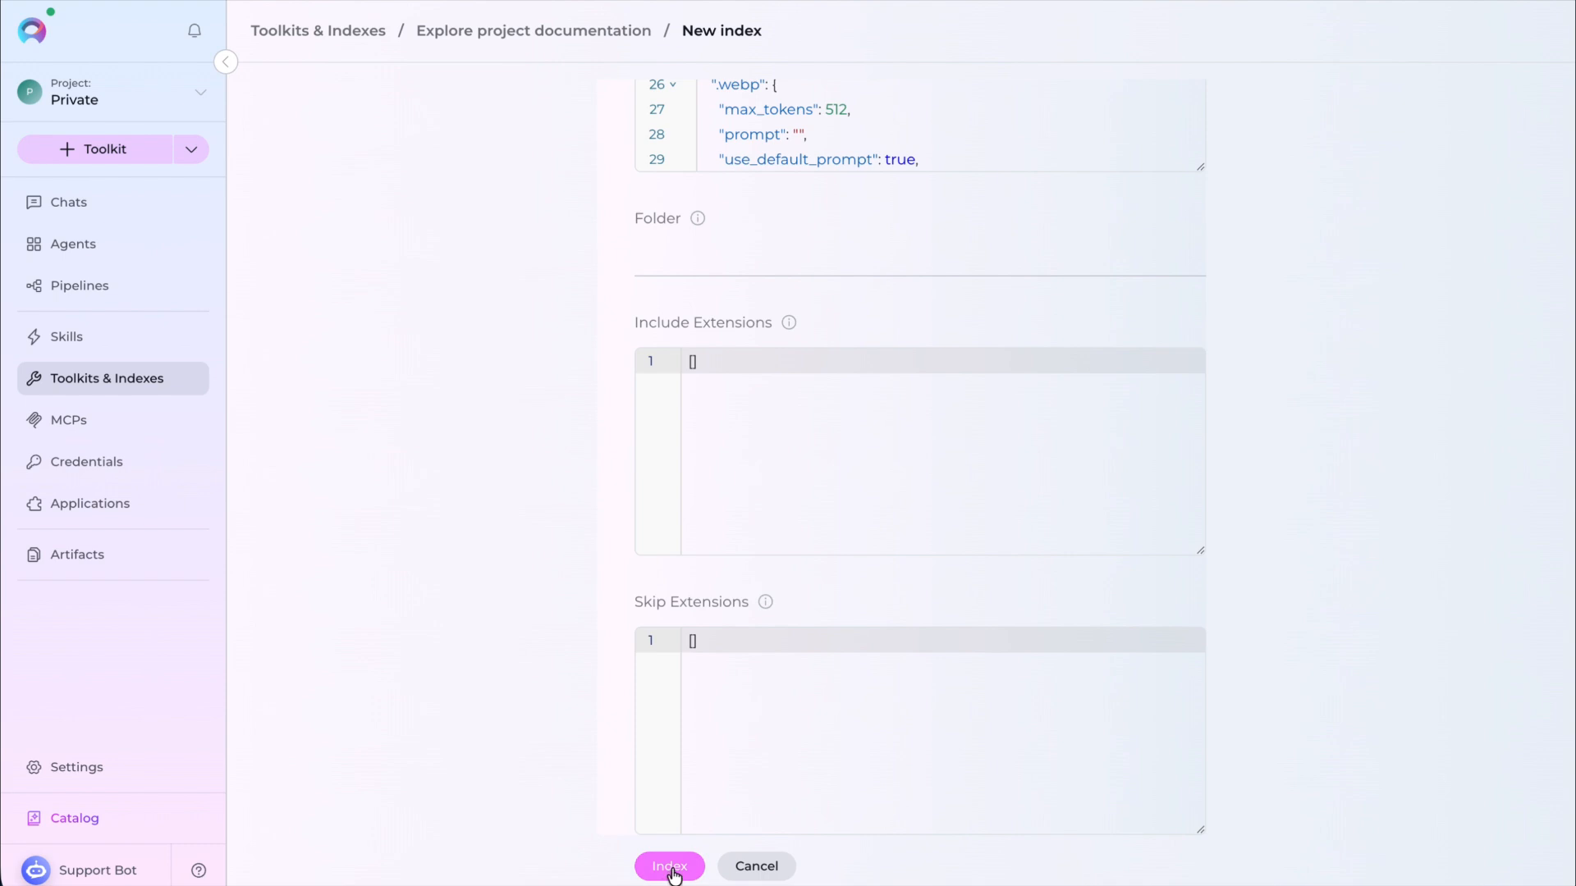
left_click(670, 867)
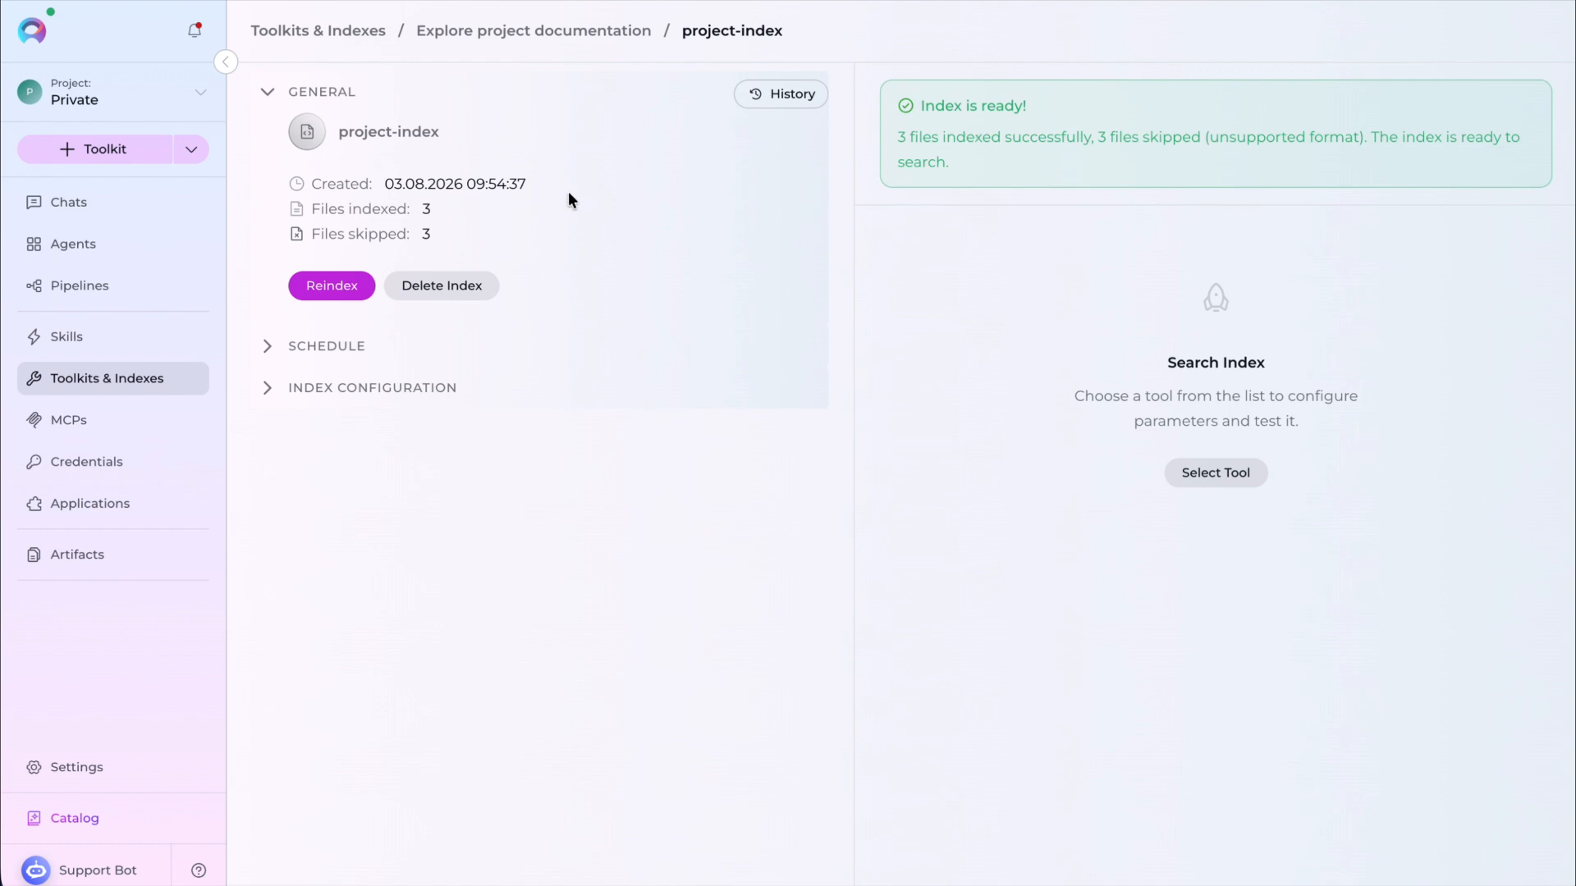
- Reopen the toolkit's project-index index and expand its schedule section
left_click(148, 387)
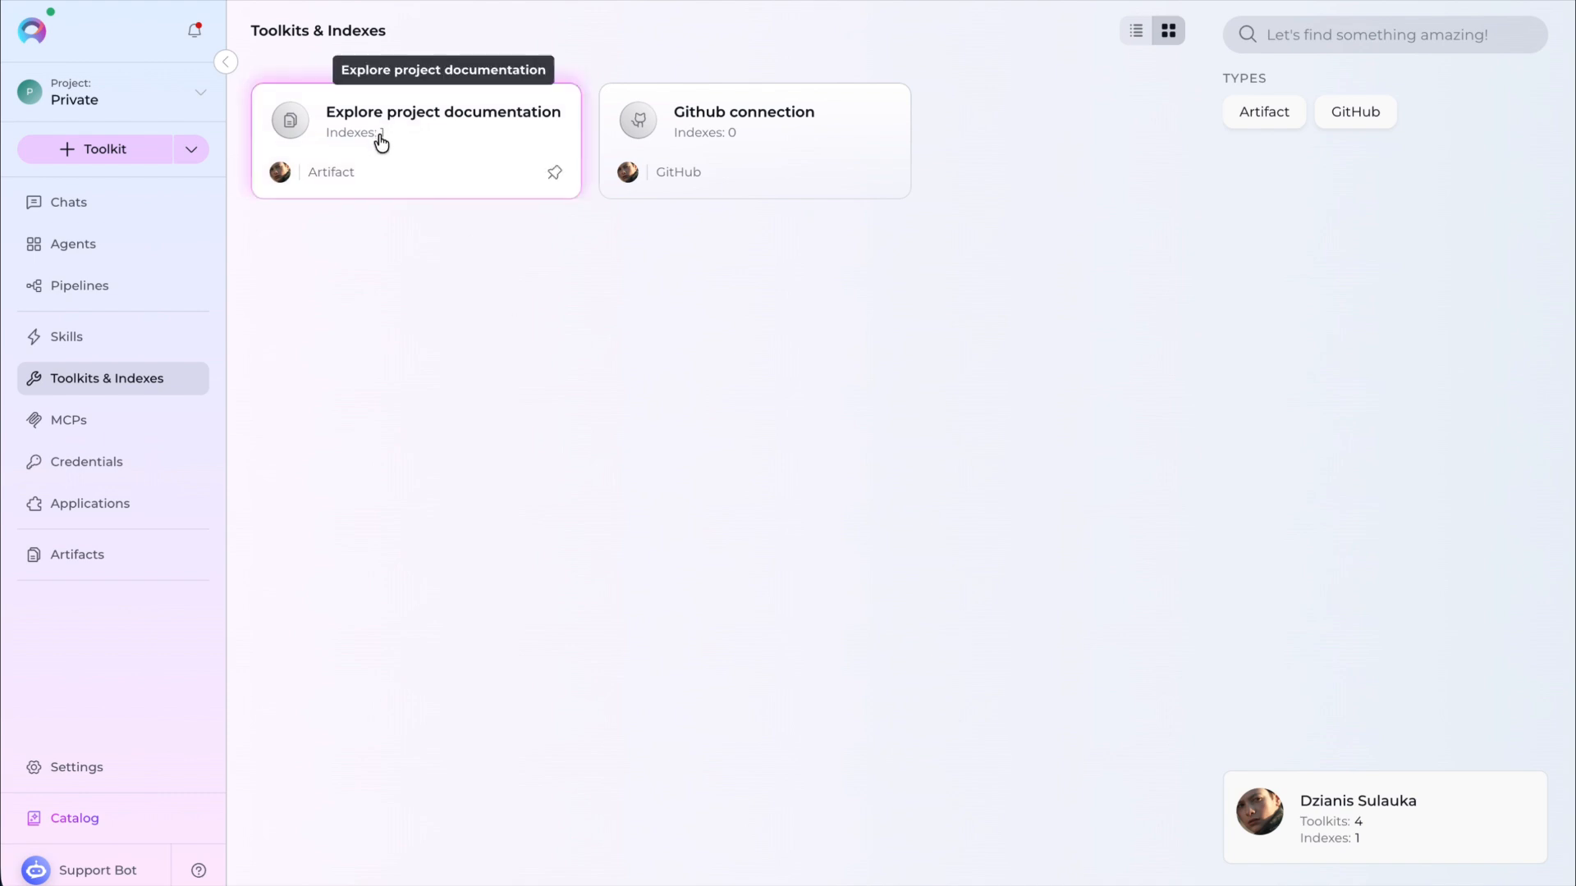
left_click(383, 138)
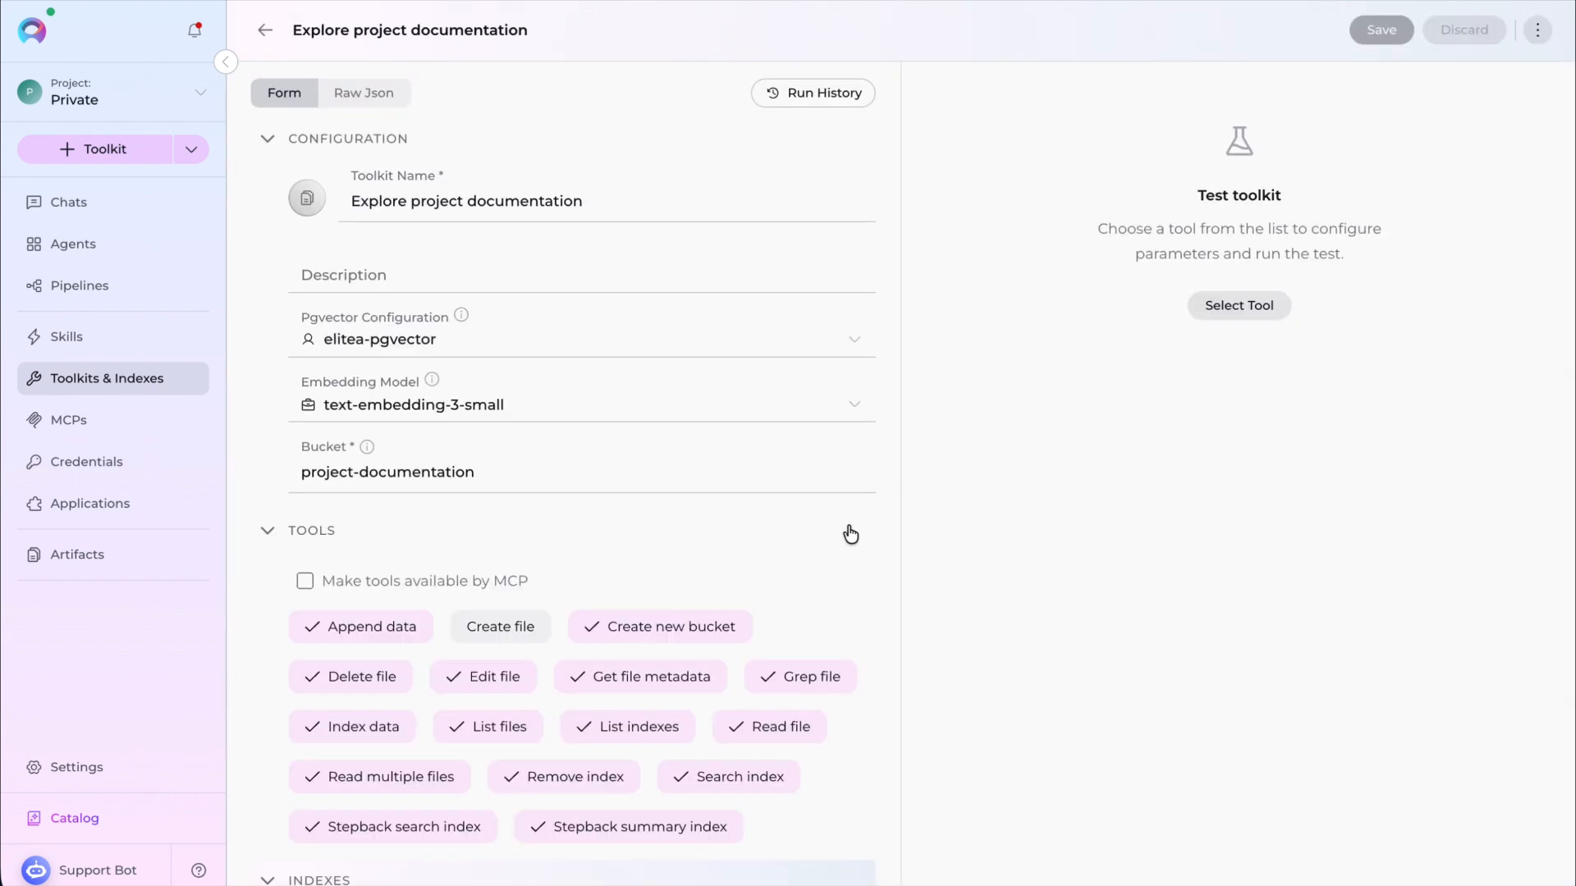
scroll(837, 534, "down", 3)
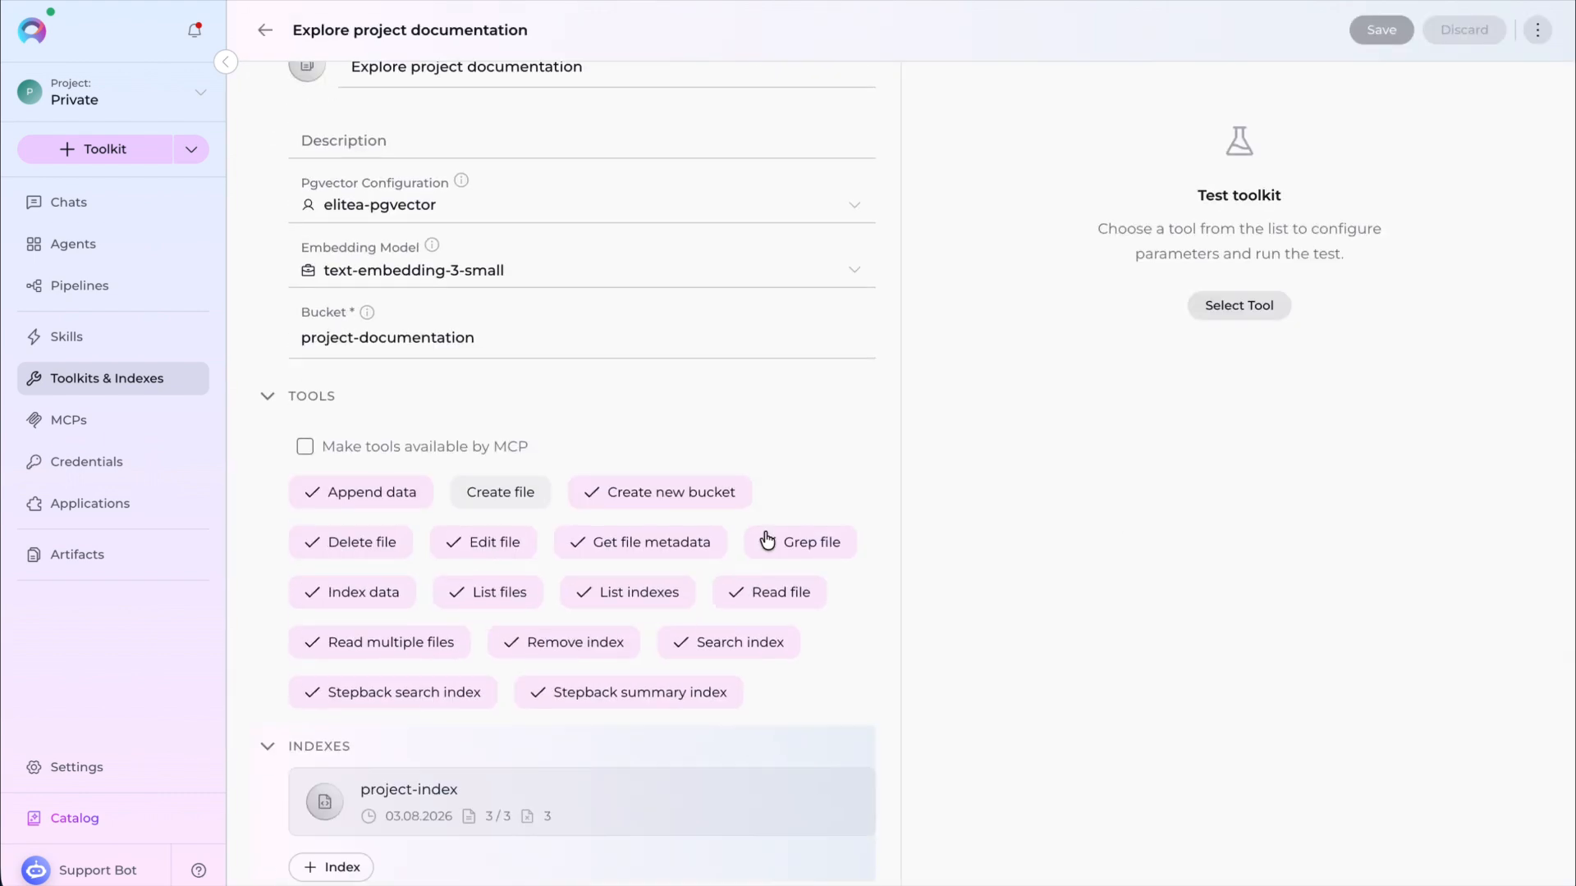
left_click(595, 813)
left_click(266, 347)
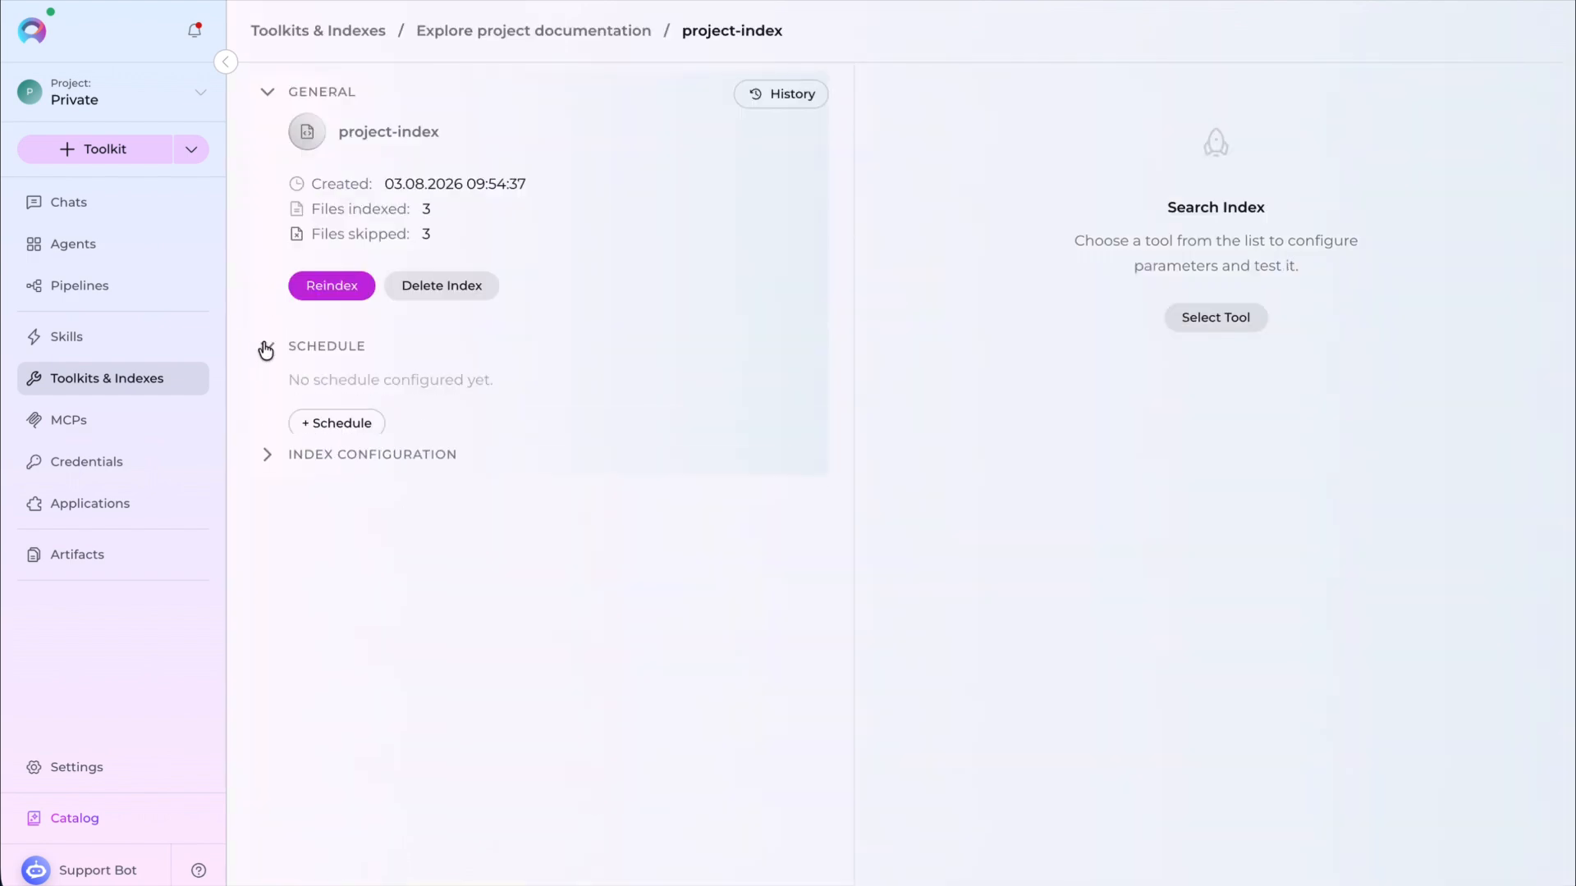
- Create a schedule that reindexes project-index every day at 03:05
left_click(365, 425)
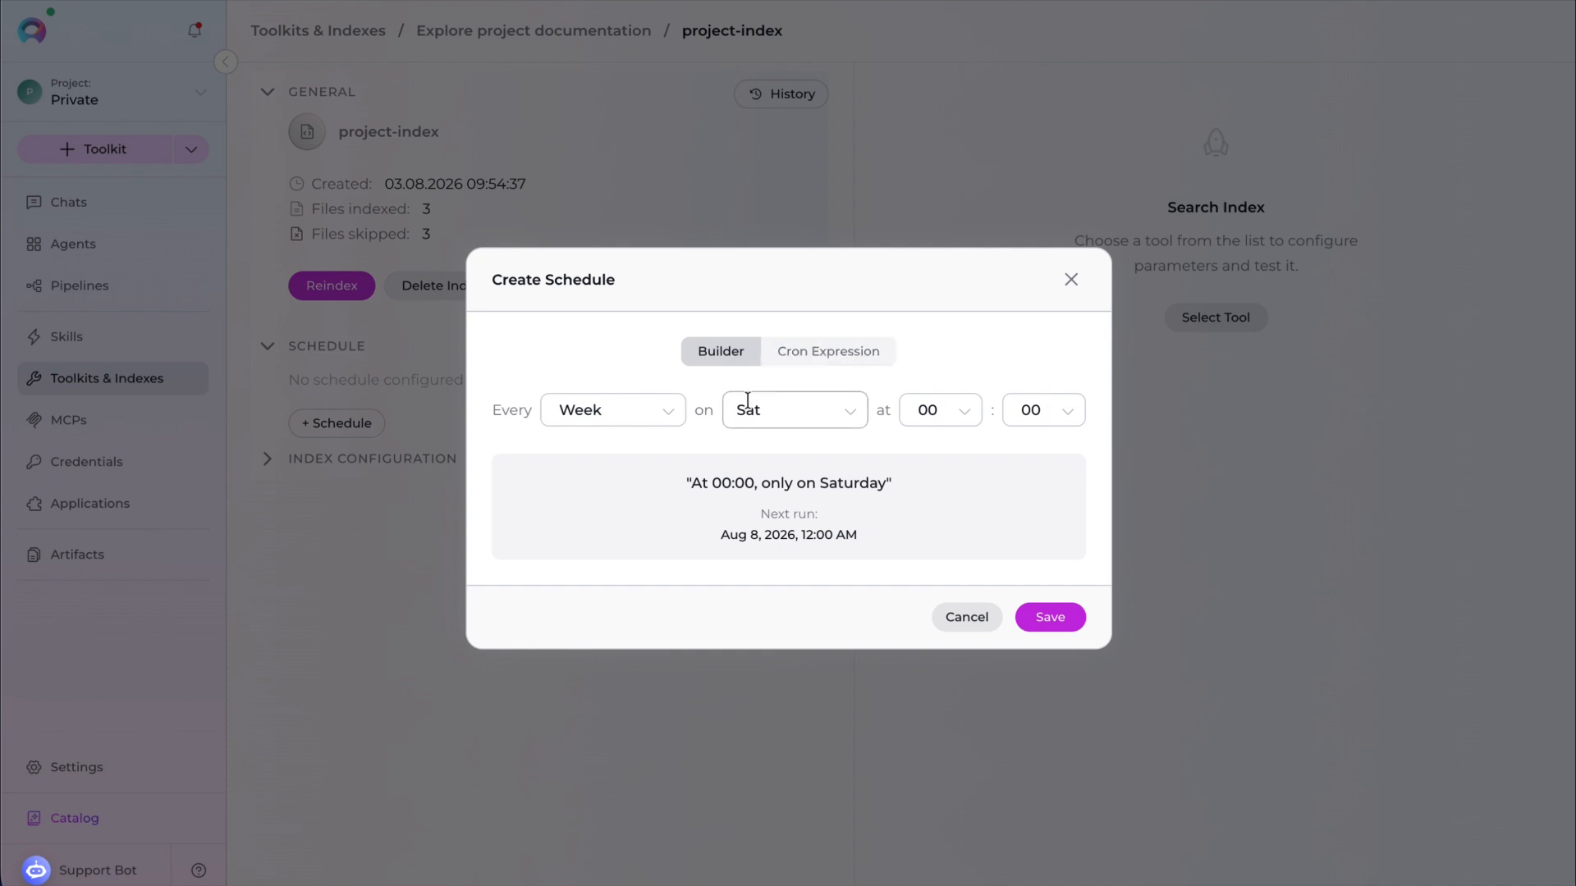
left_click(651, 411)
left_click(632, 461)
left_click(870, 410)
left_click(854, 586)
left_click(967, 421)
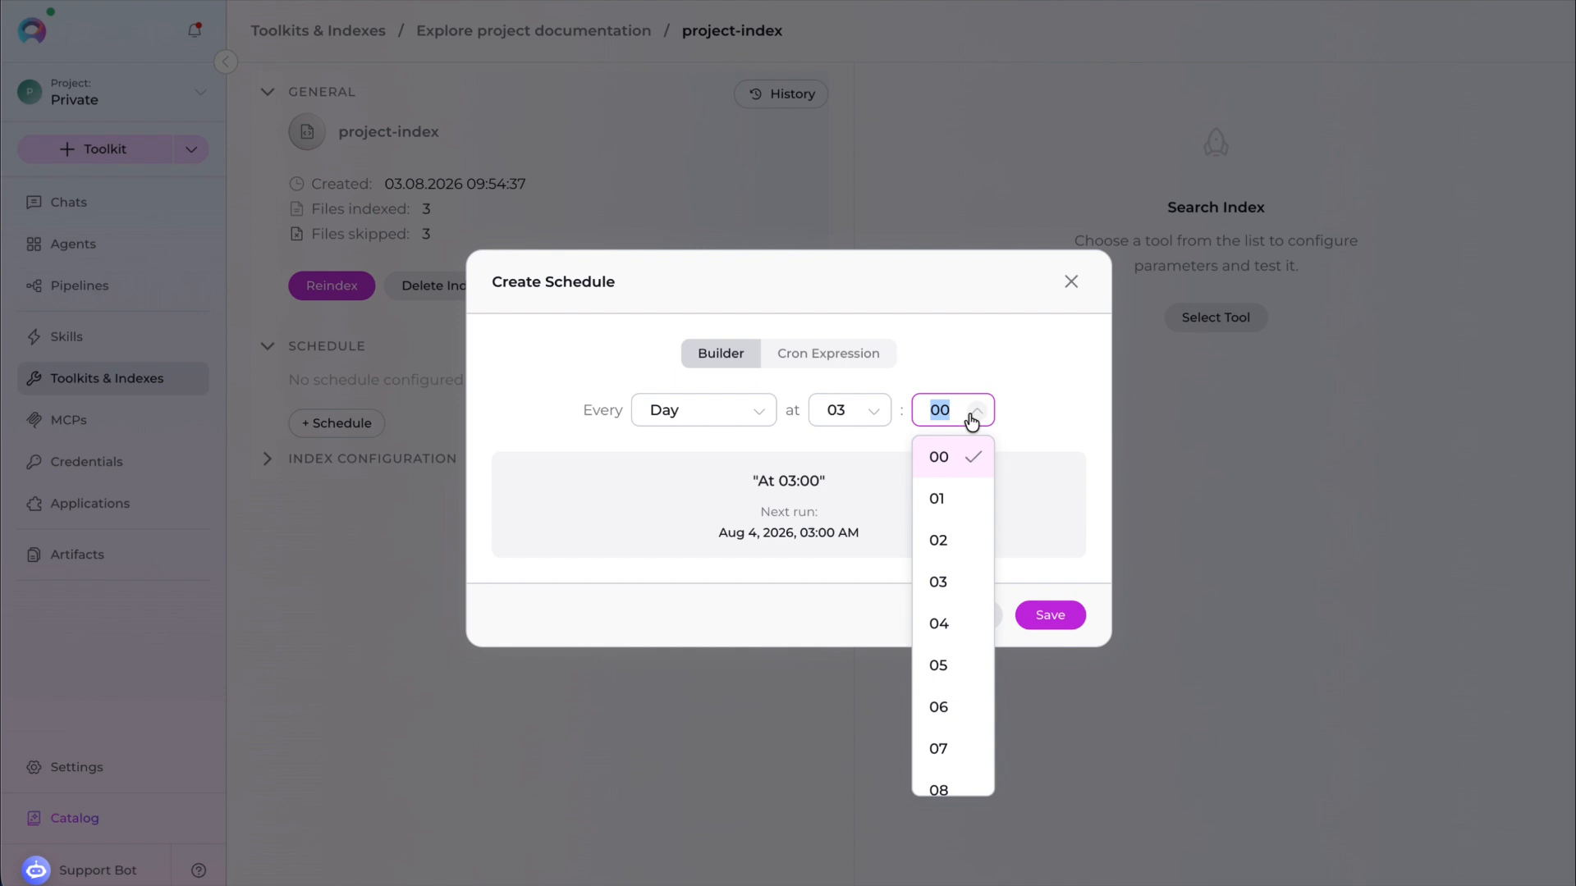
left_click(952, 665)
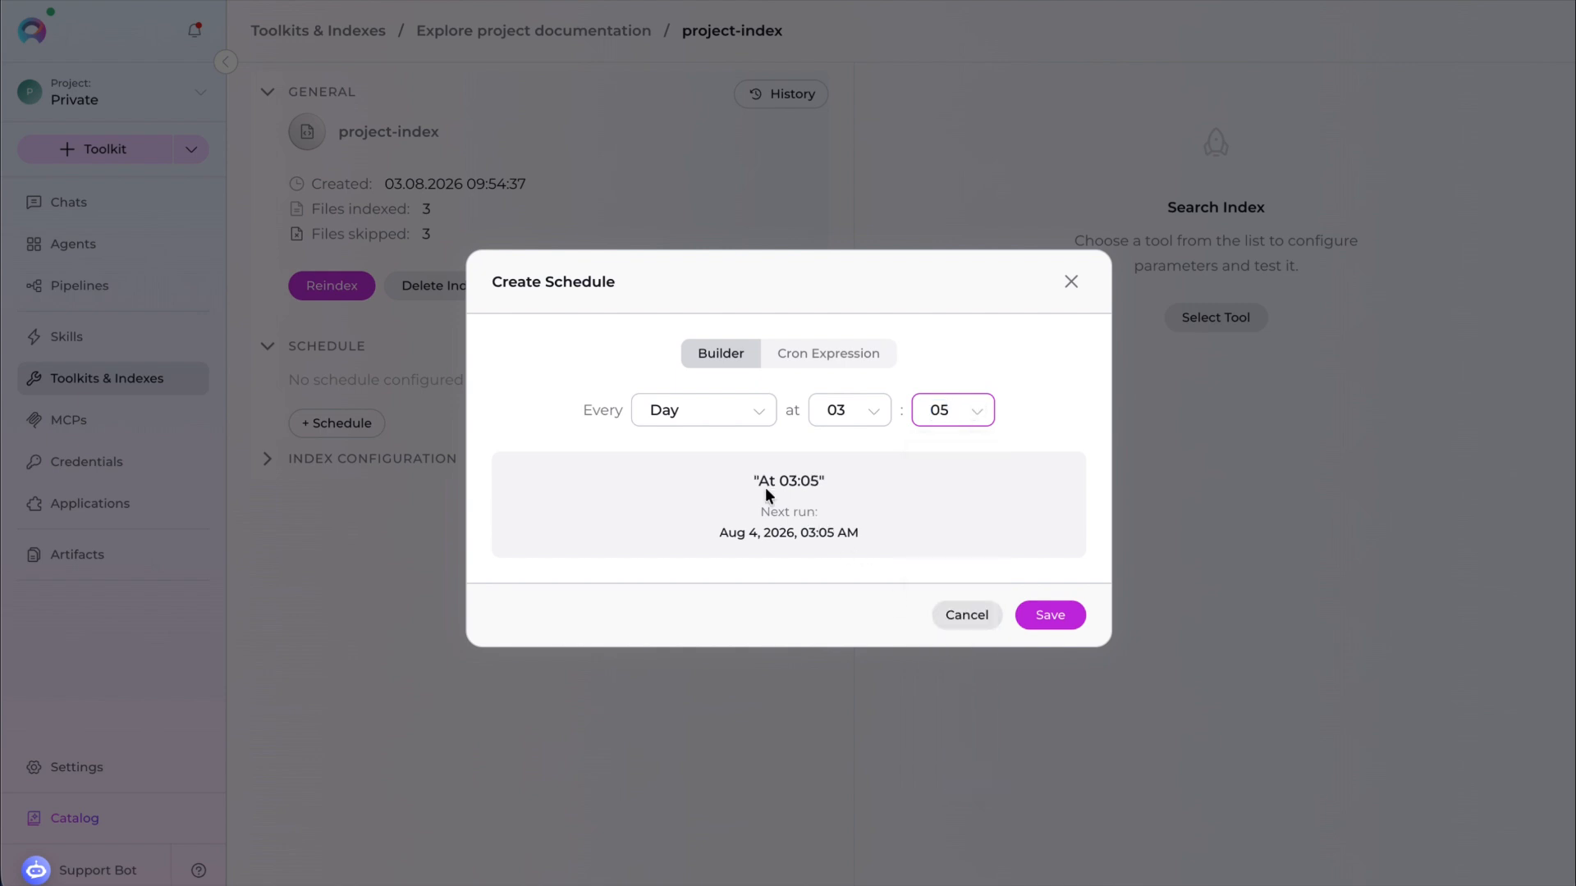
left_click(1049, 617)
- Expand and scroll through the index configuration settings to review them
left_click(265, 456)
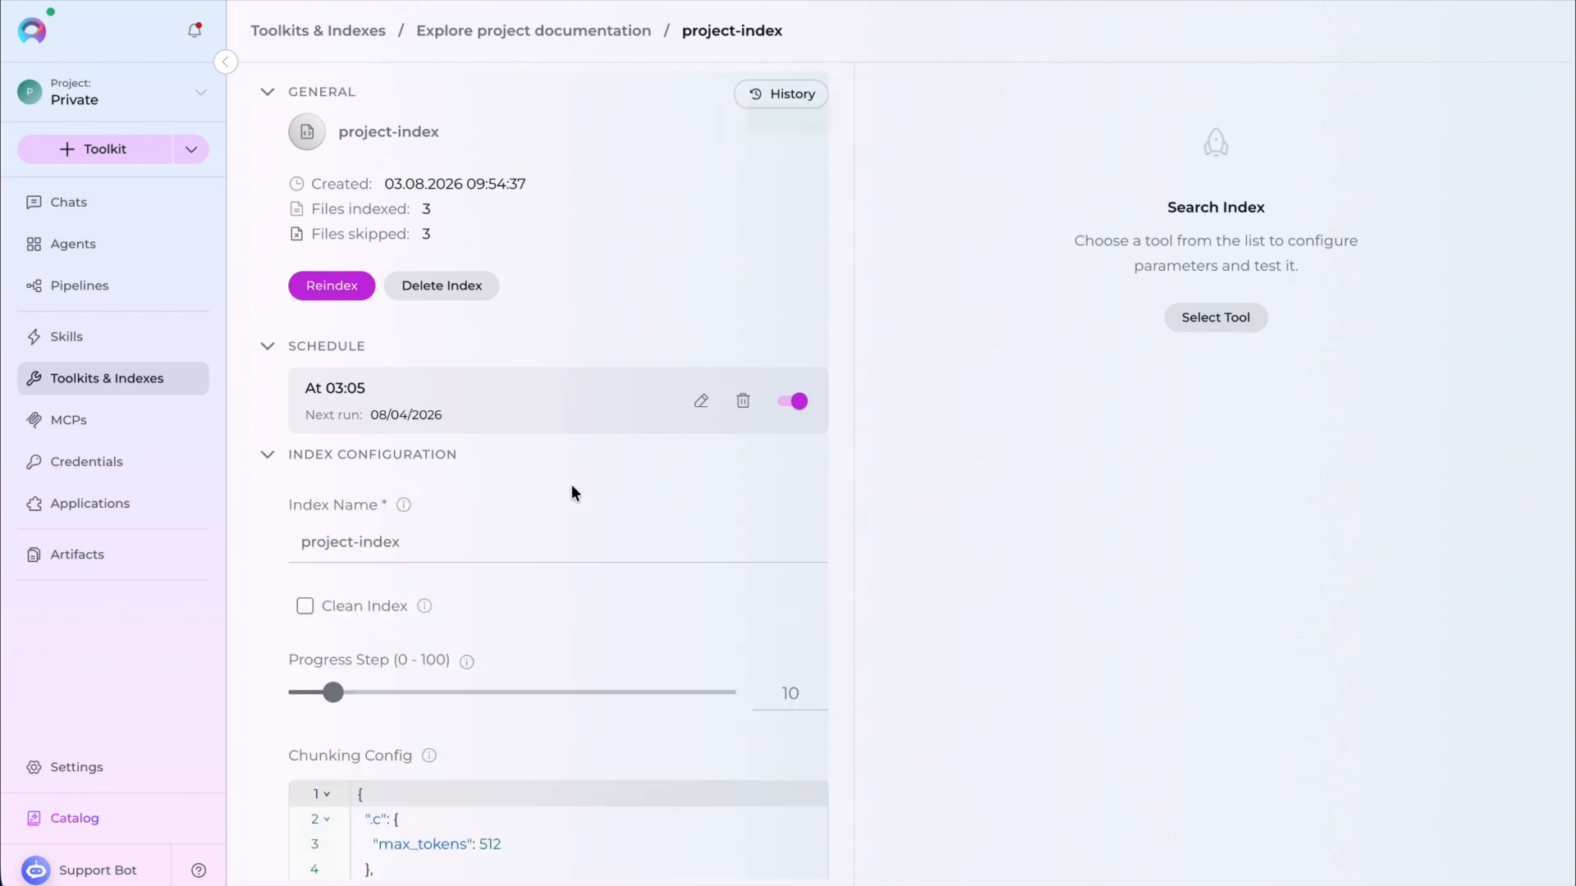
scroll(572, 492, "down", 9)
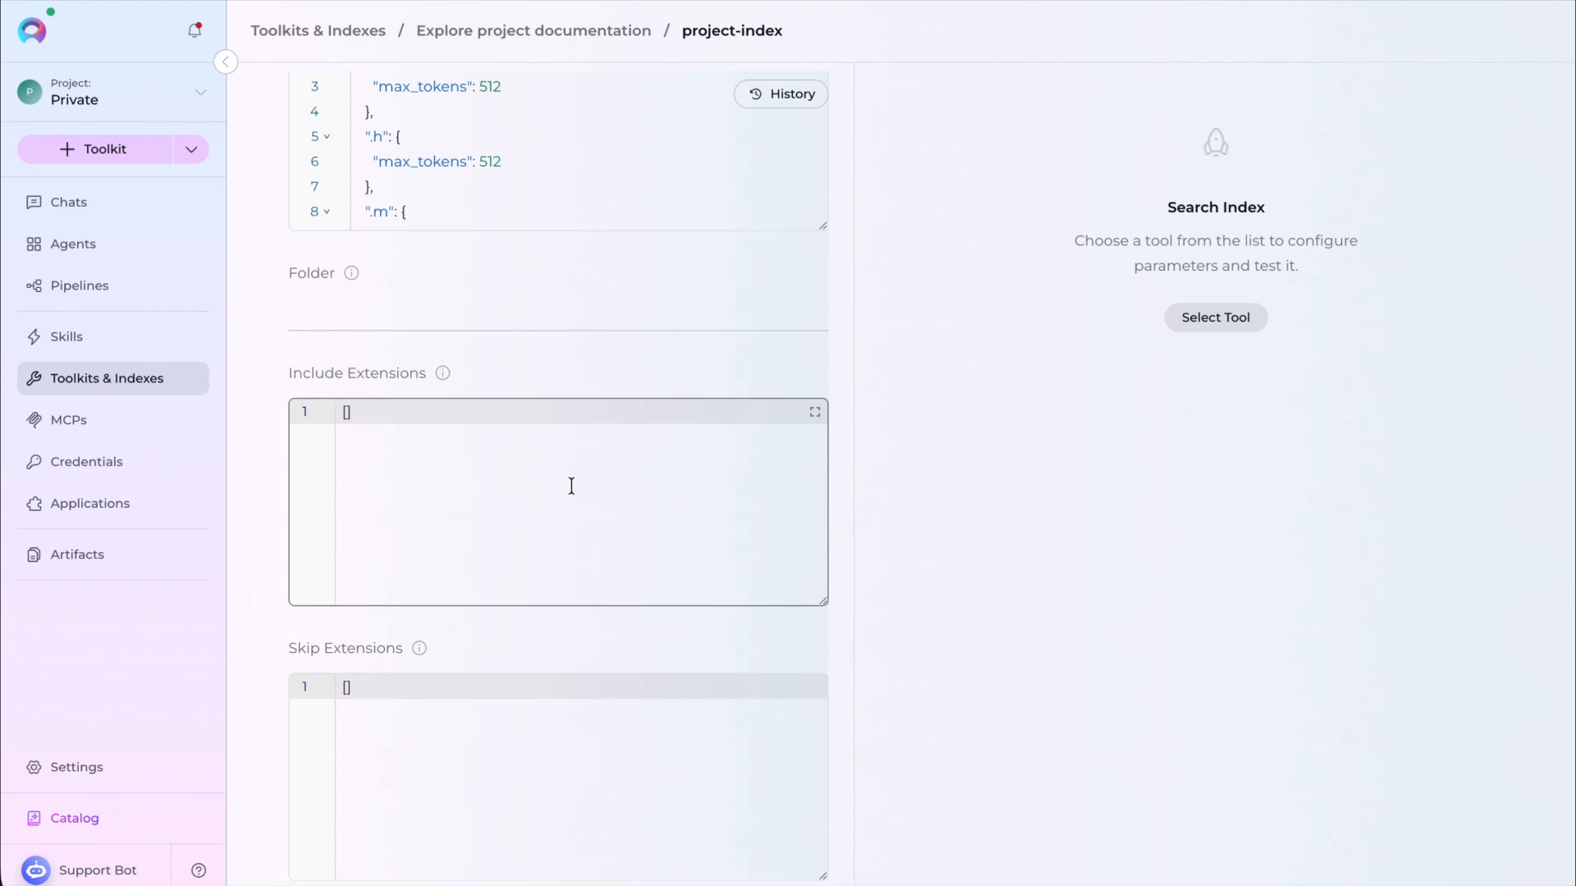
scroll(571, 484, "up", 6)
scroll(571, 486, "up", 3)
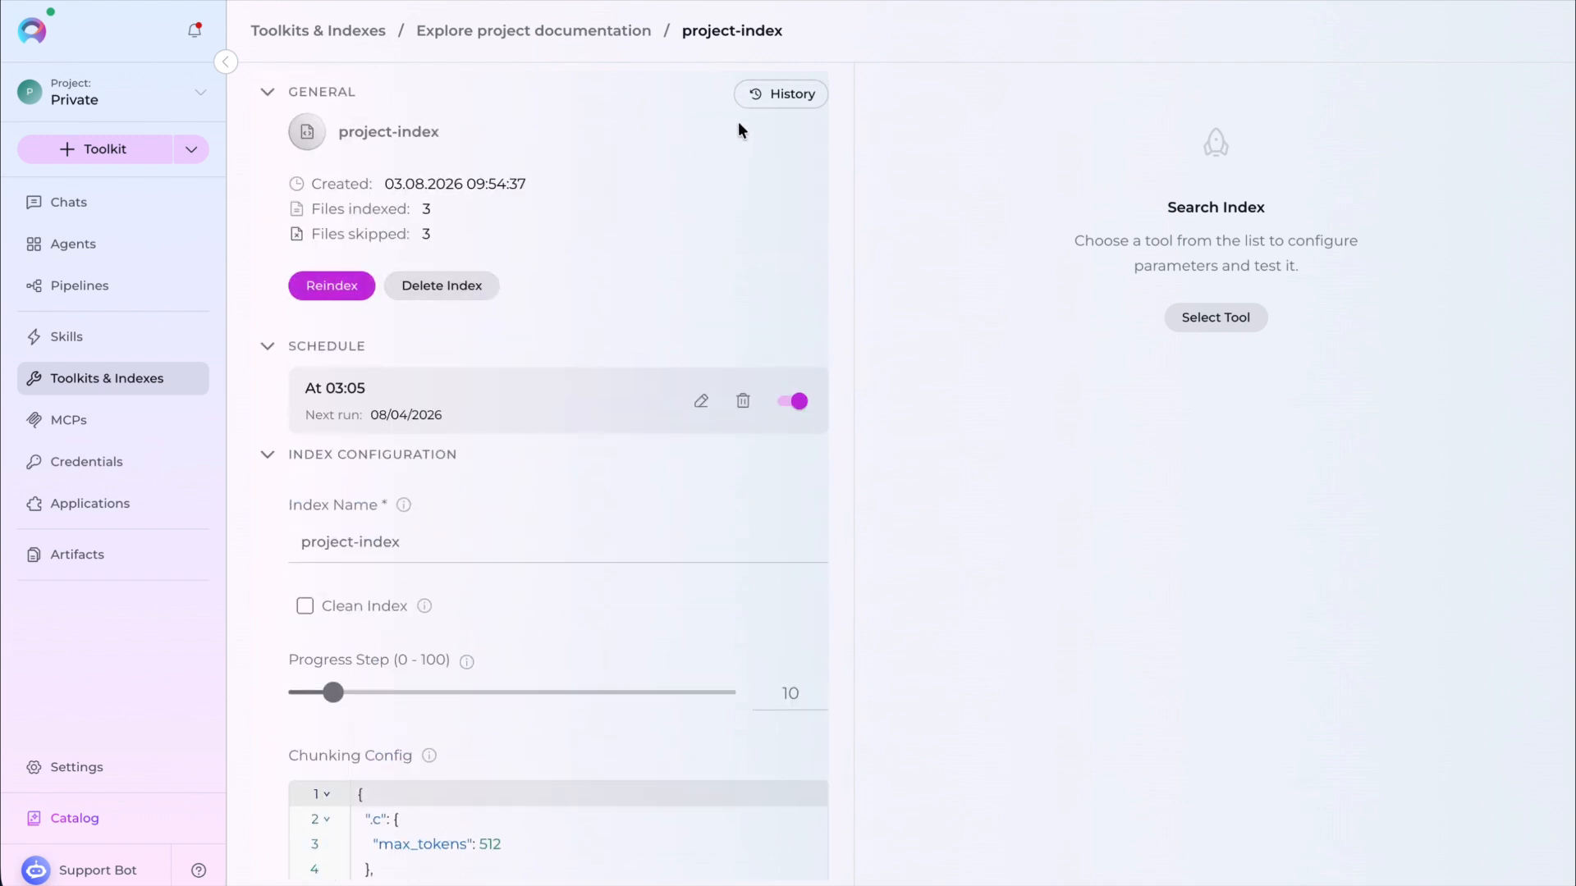
left_click(771, 95)
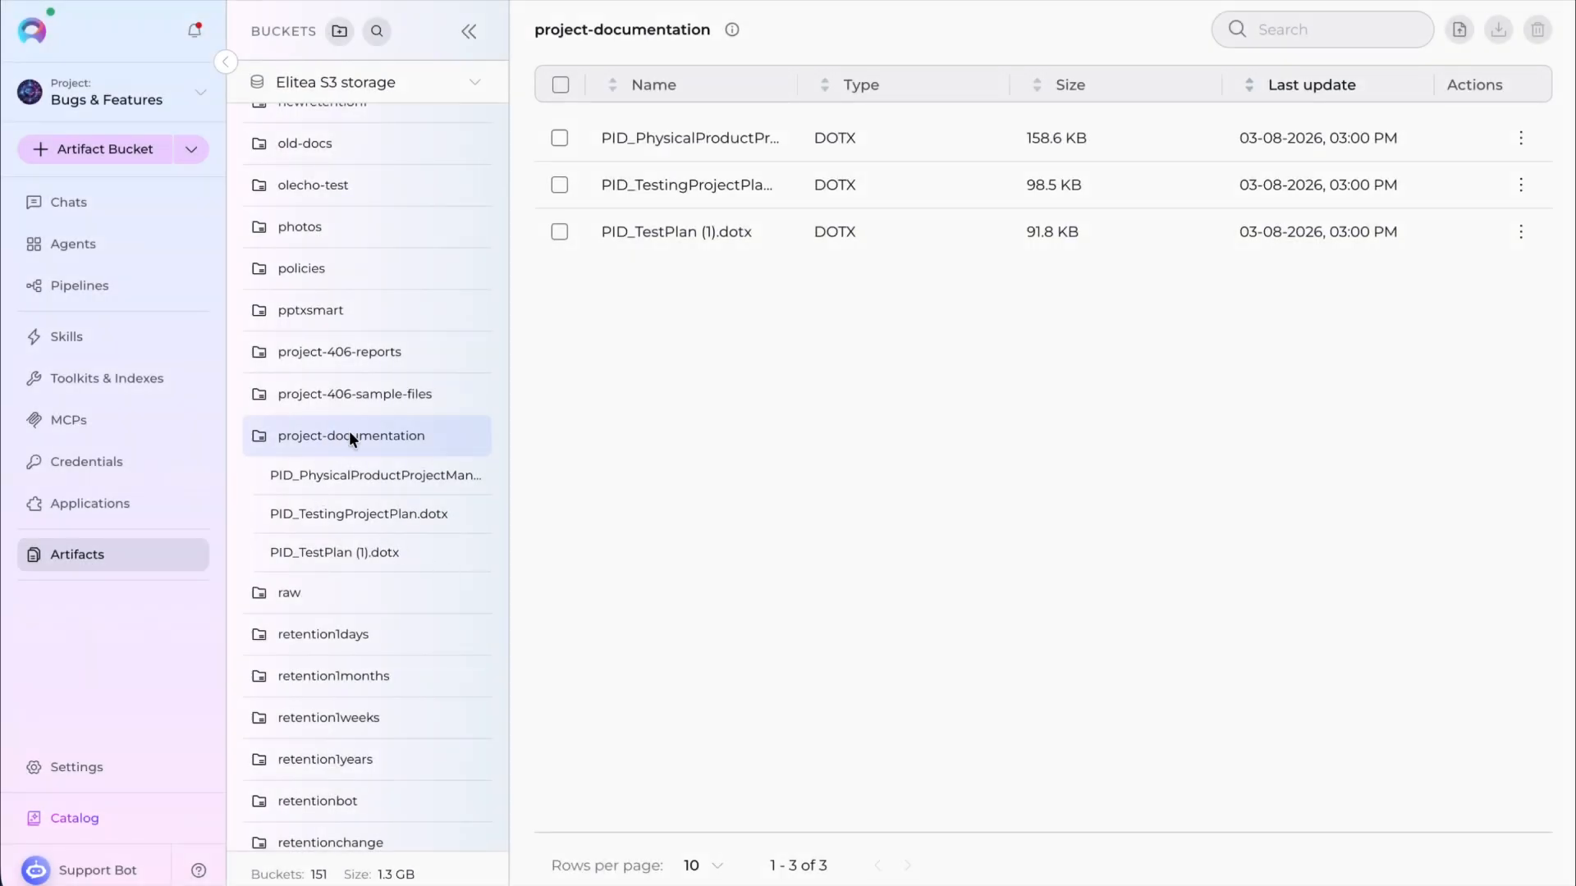
- Give a project member a Read-only access exception on the project-documentation bucket
left_click(469, 437)
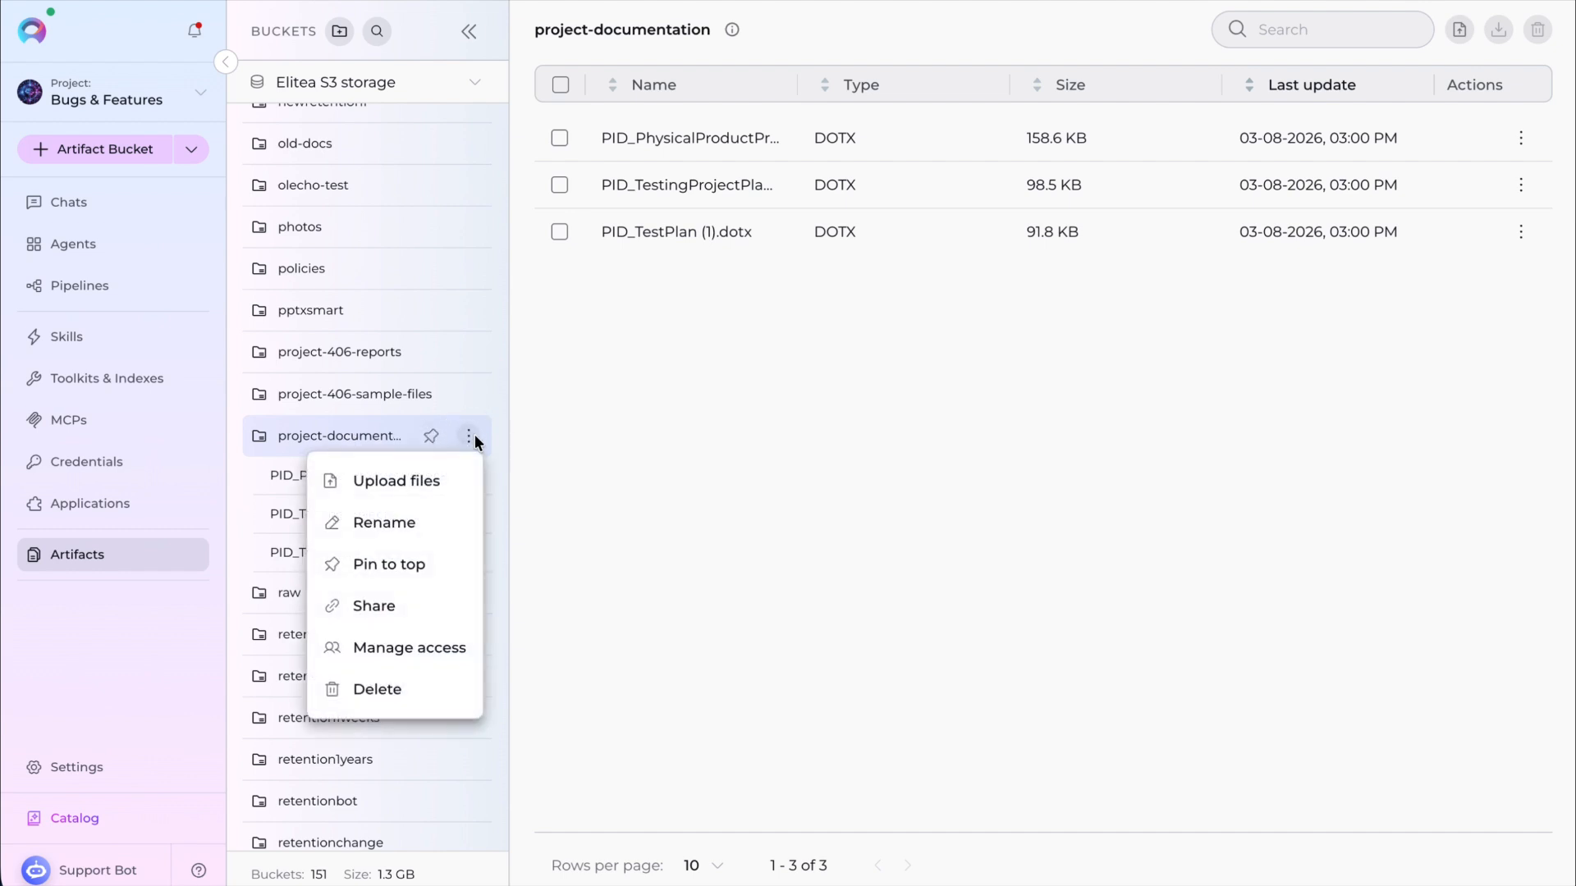
left_click(422, 654)
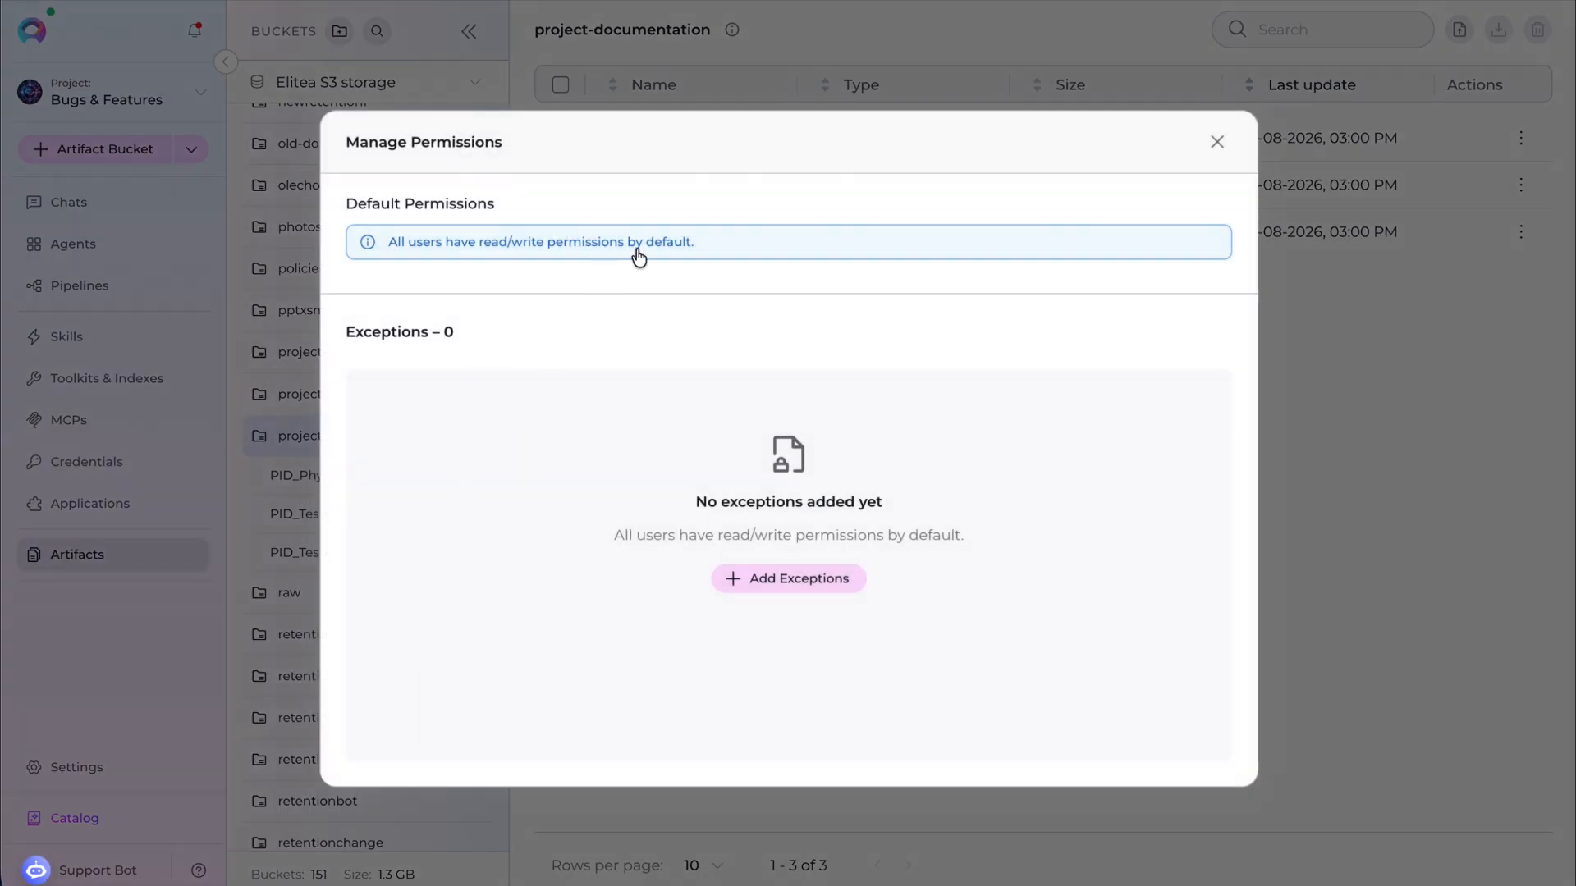
left_click_drag(700, 245, 380, 253)
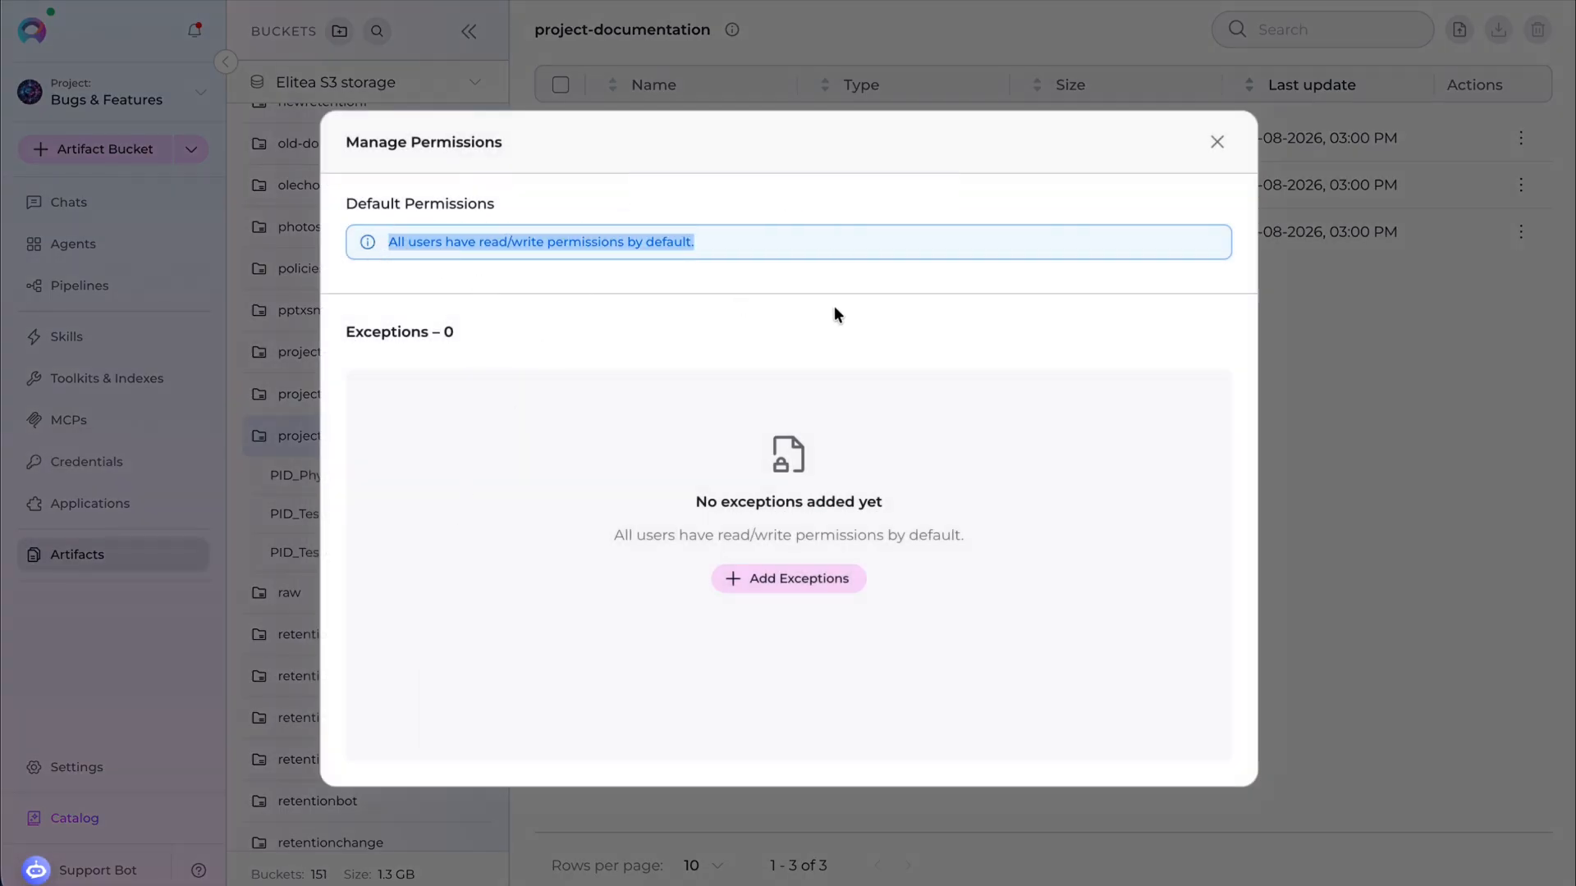
left_click(1059, 382)
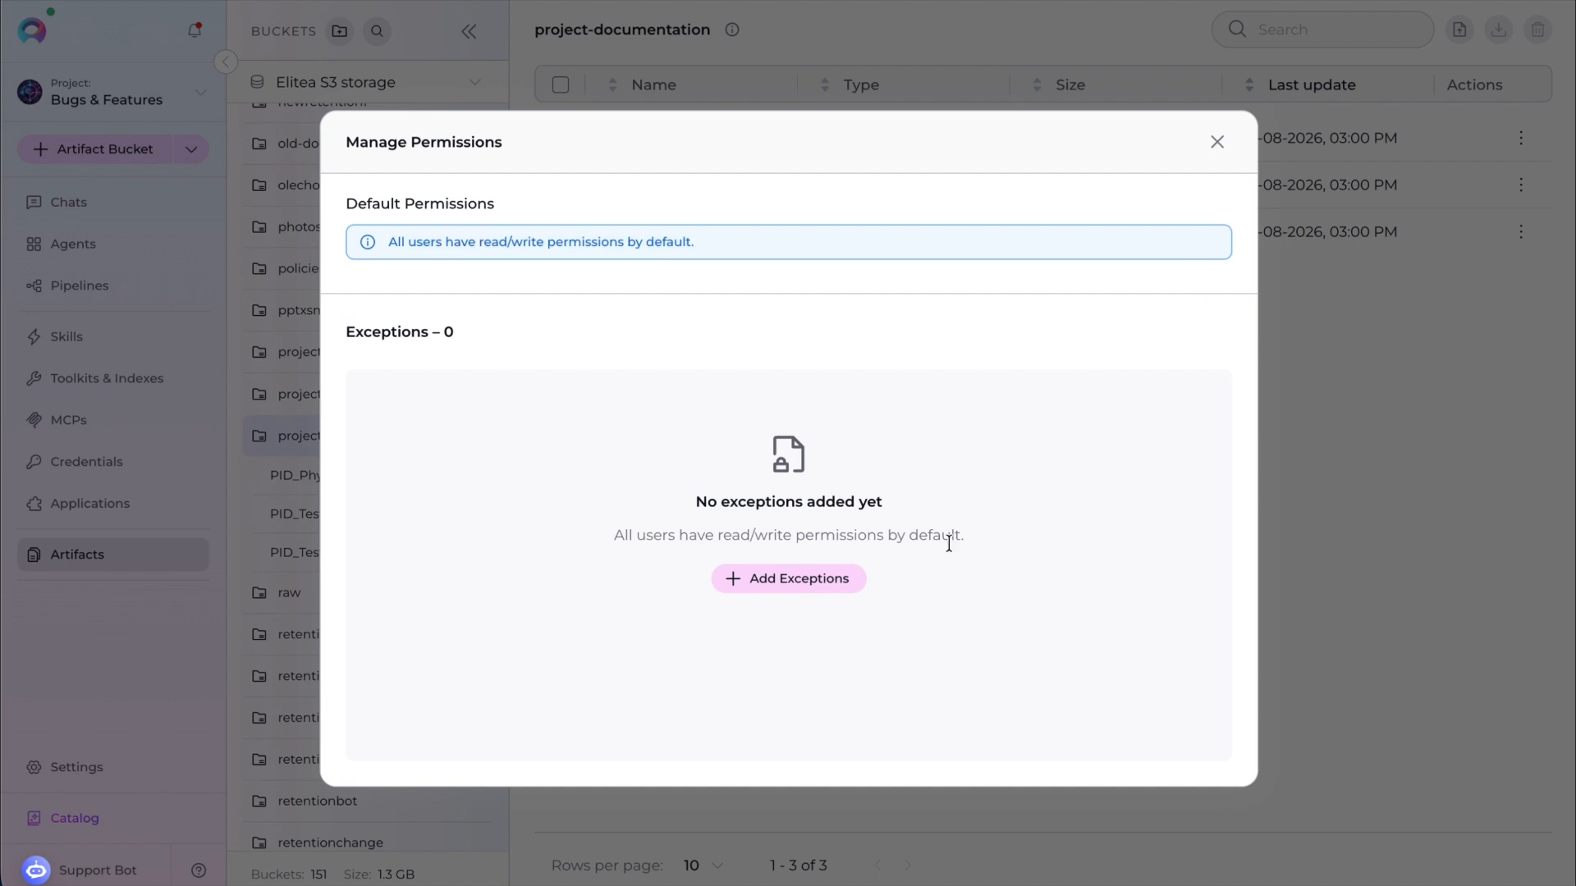
left_click(830, 591)
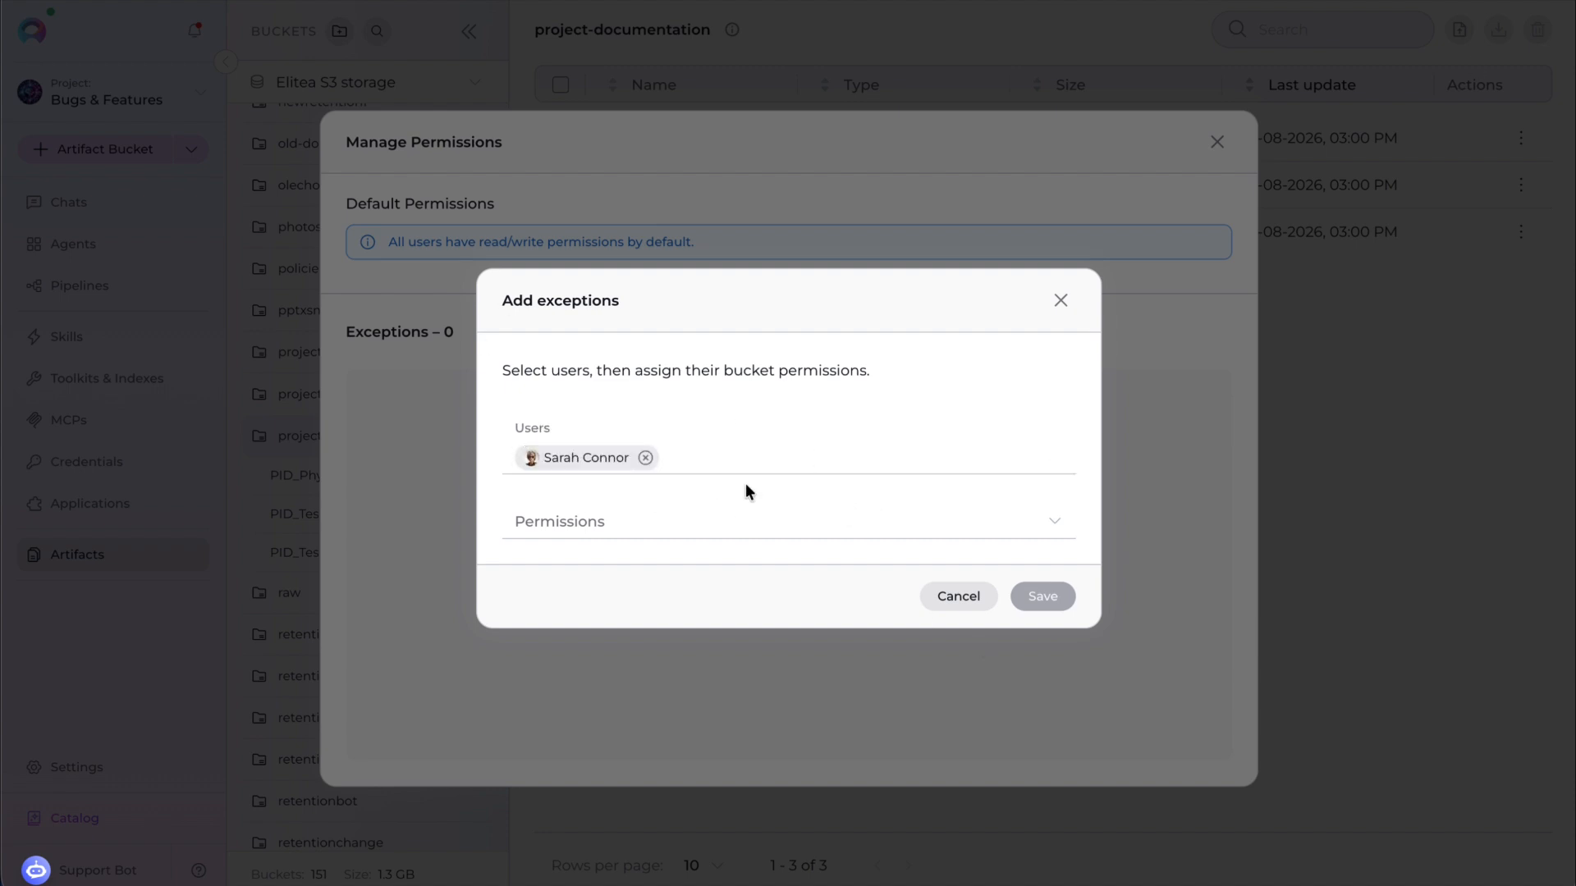
left_click(1055, 524)
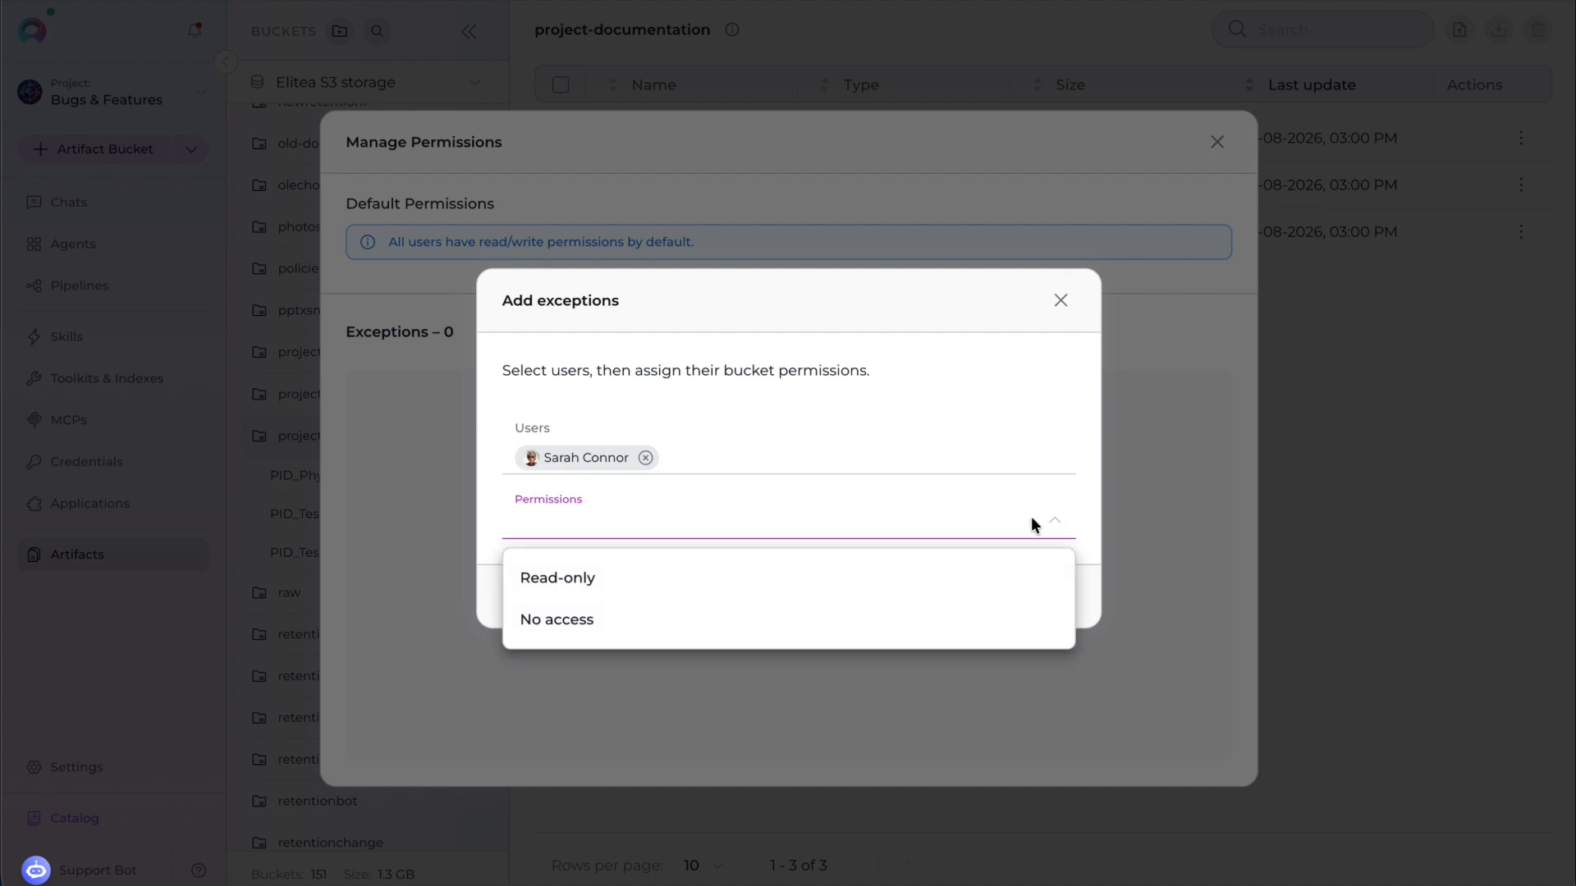
left_click(601, 585)
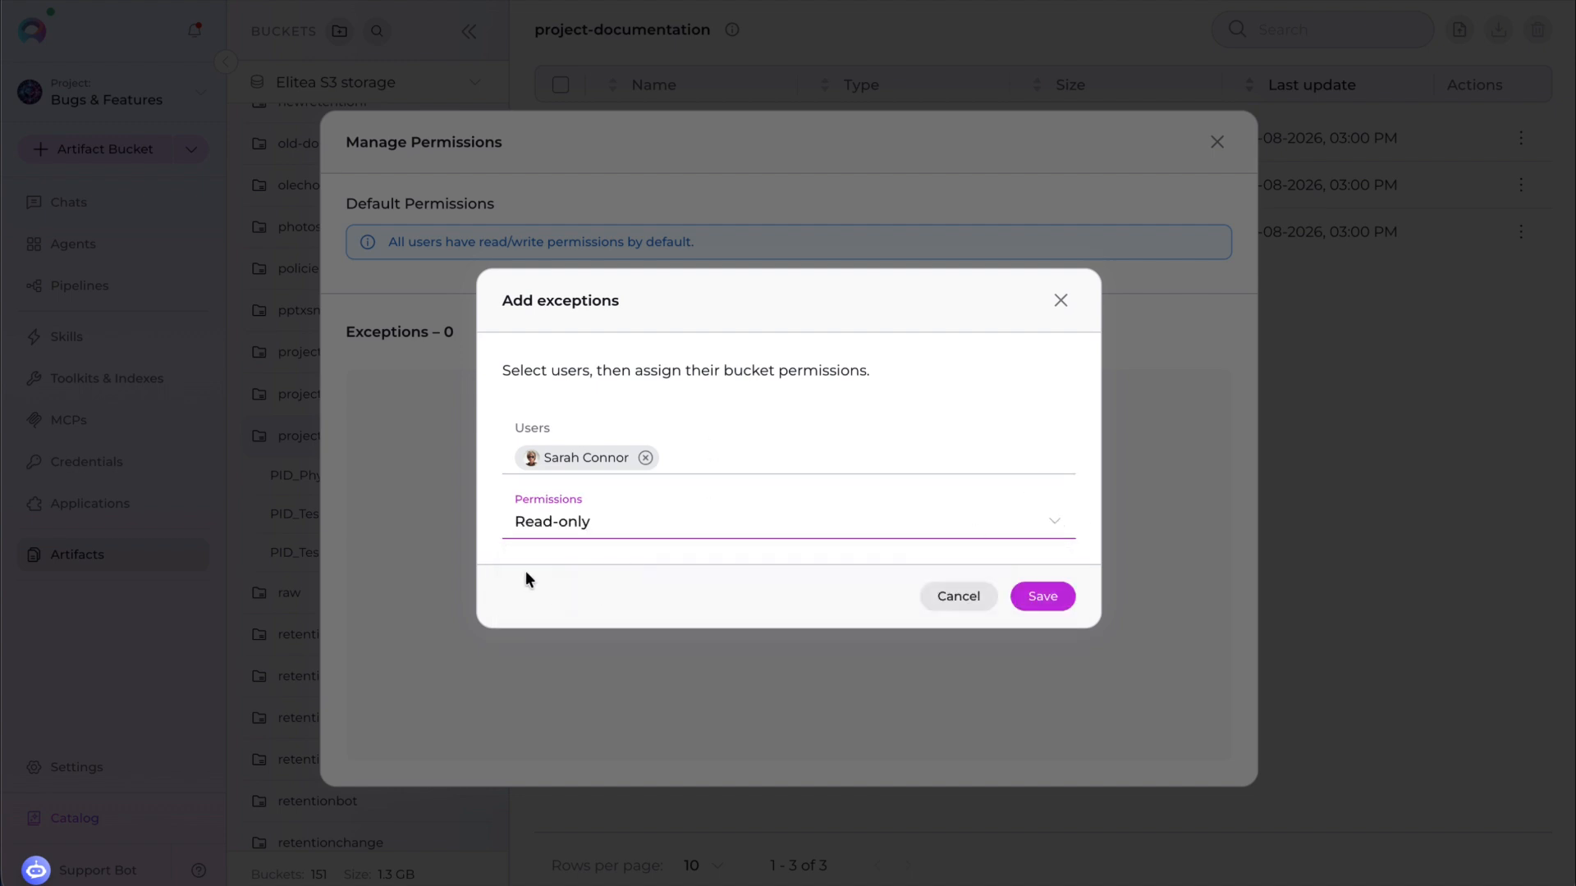
left_click(1042, 597)
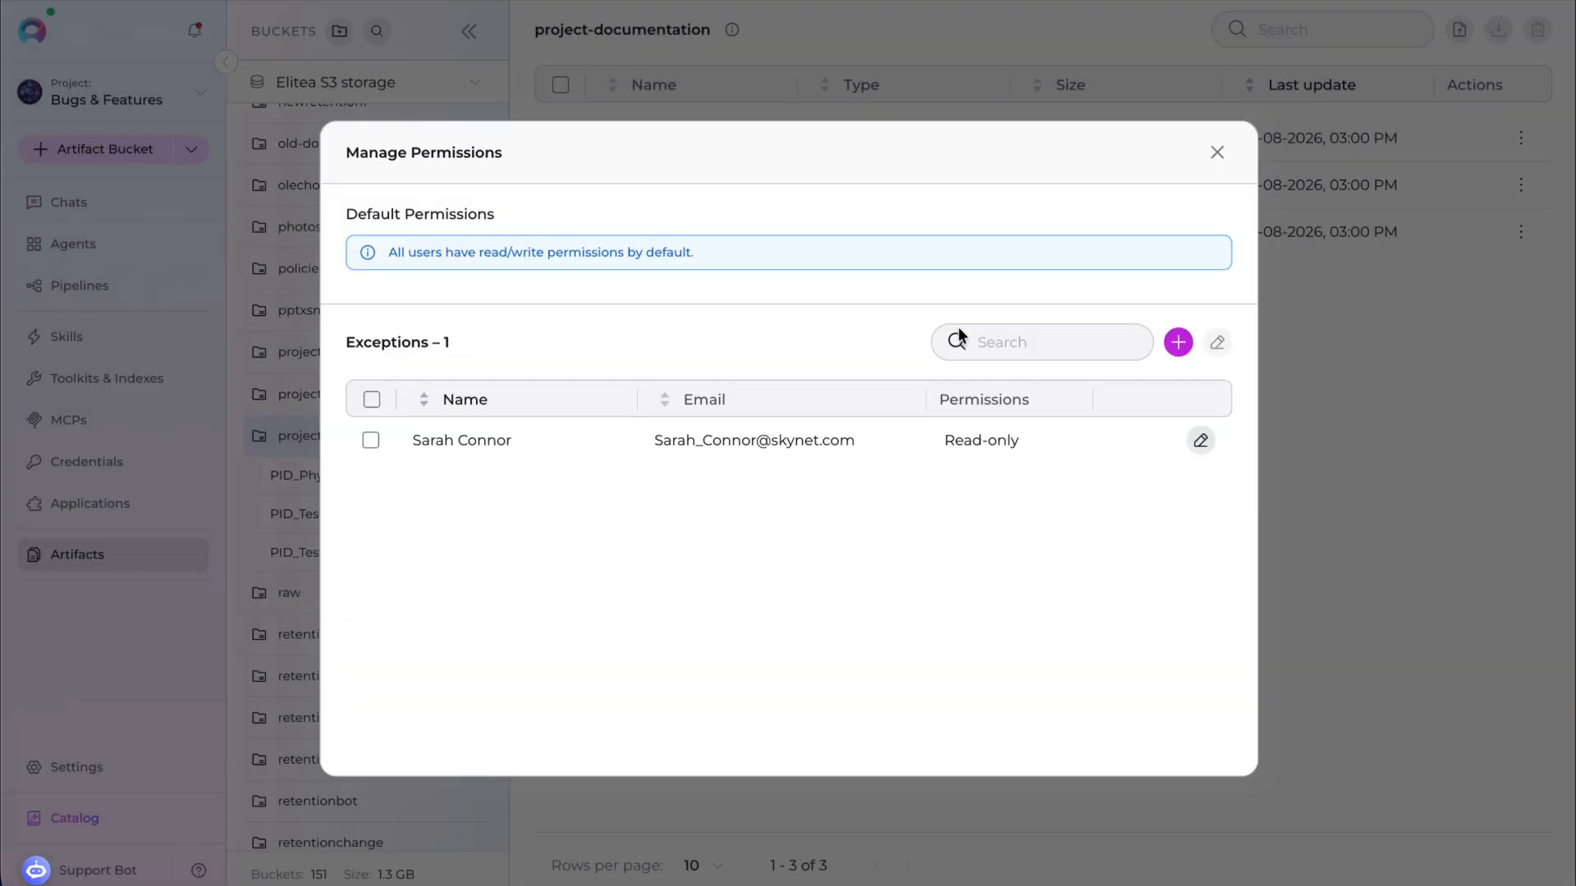
left_click(1018, 345)
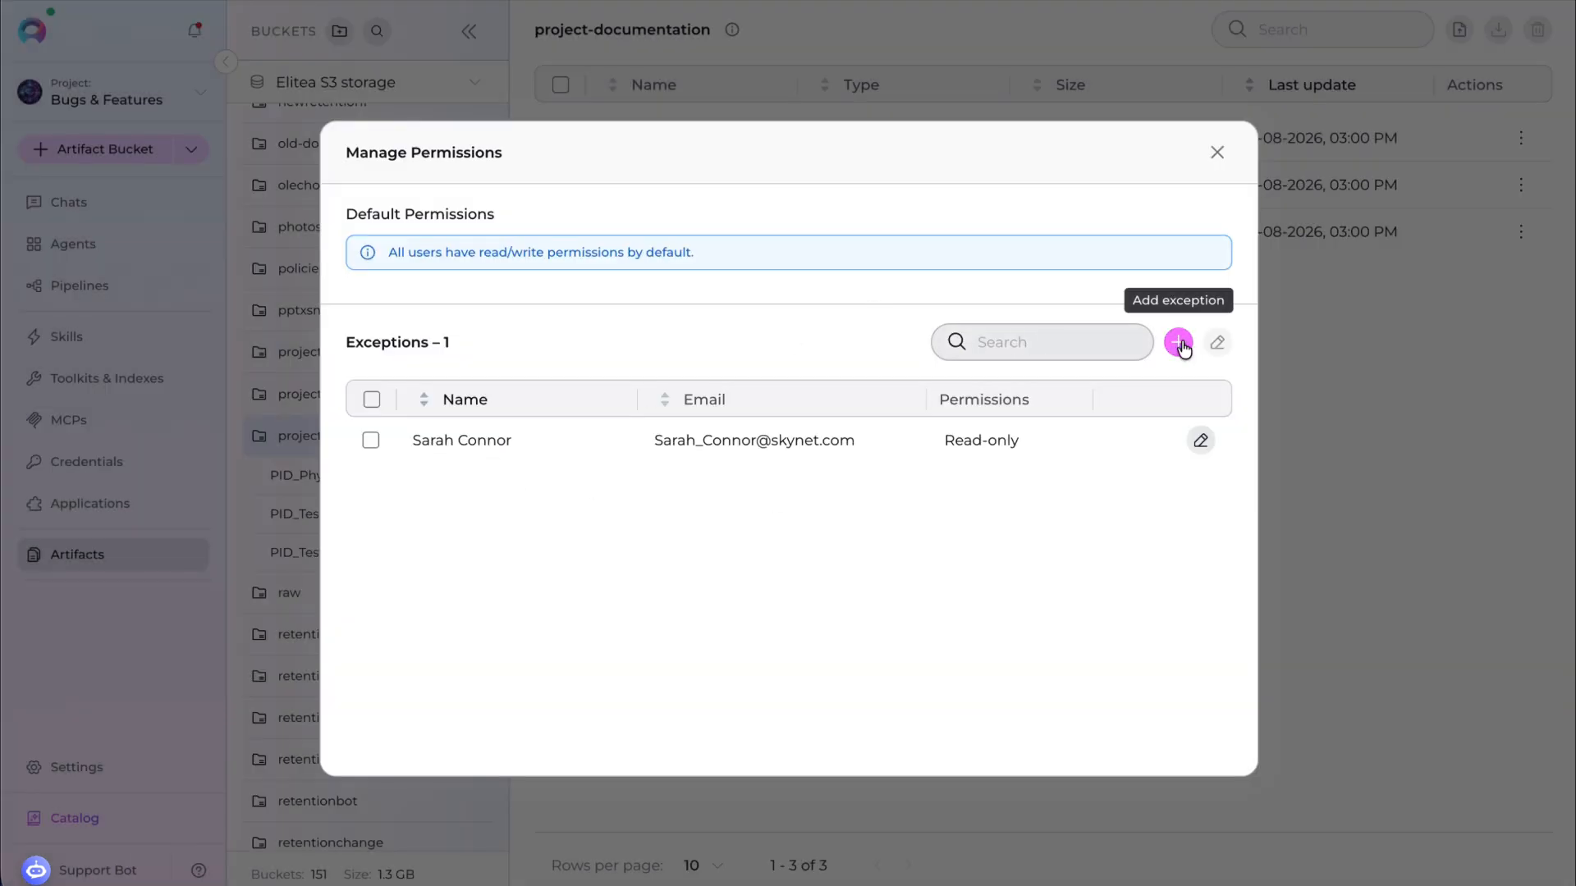
left_click(370, 440)
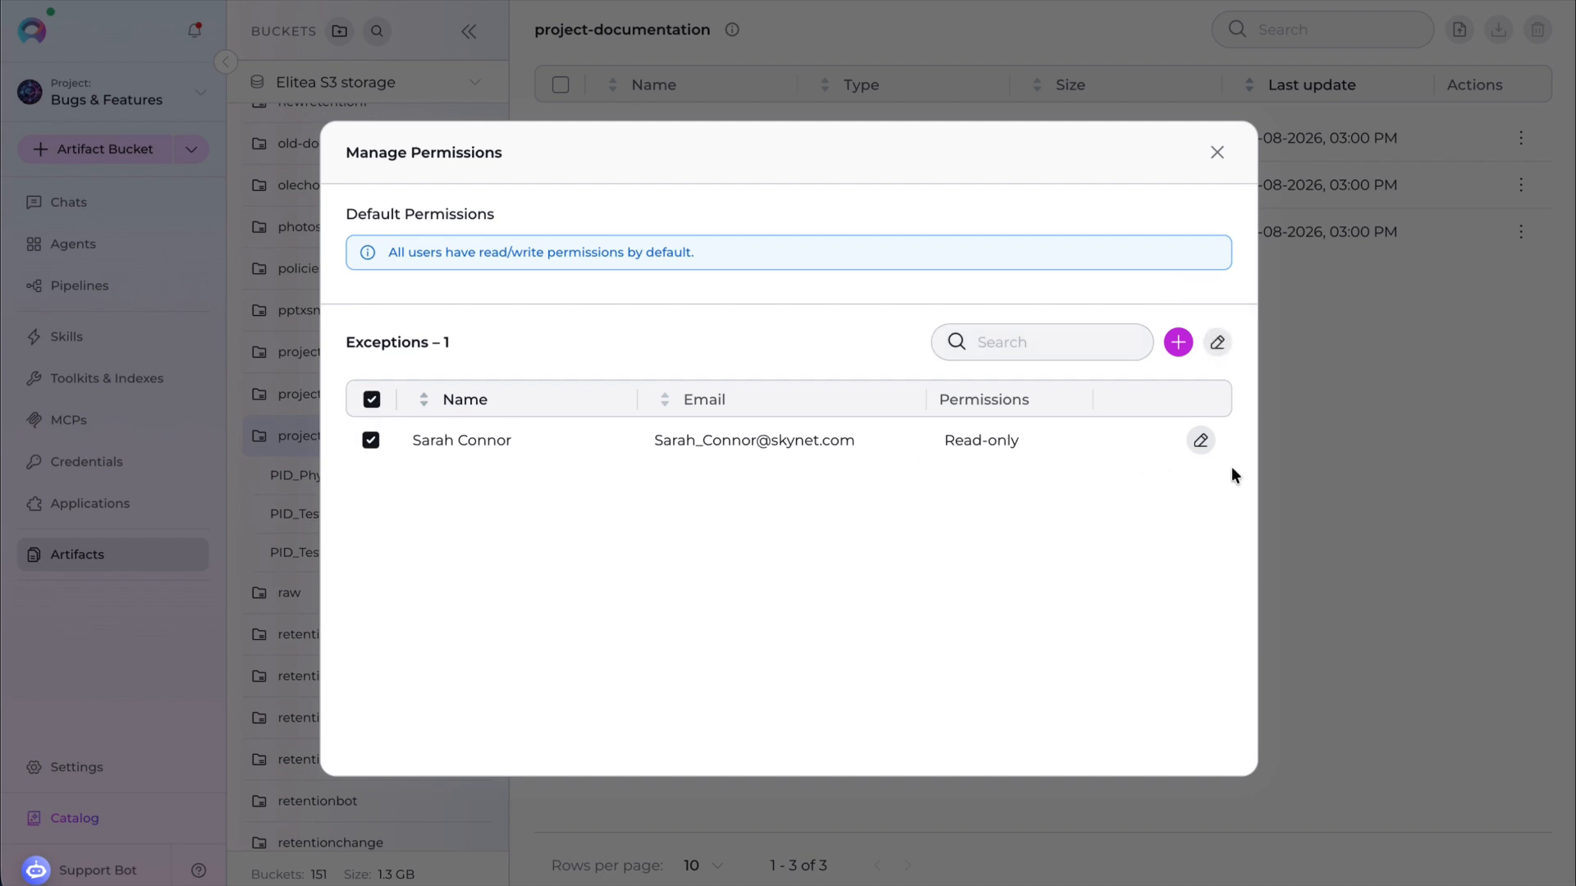
left_click(1200, 441)
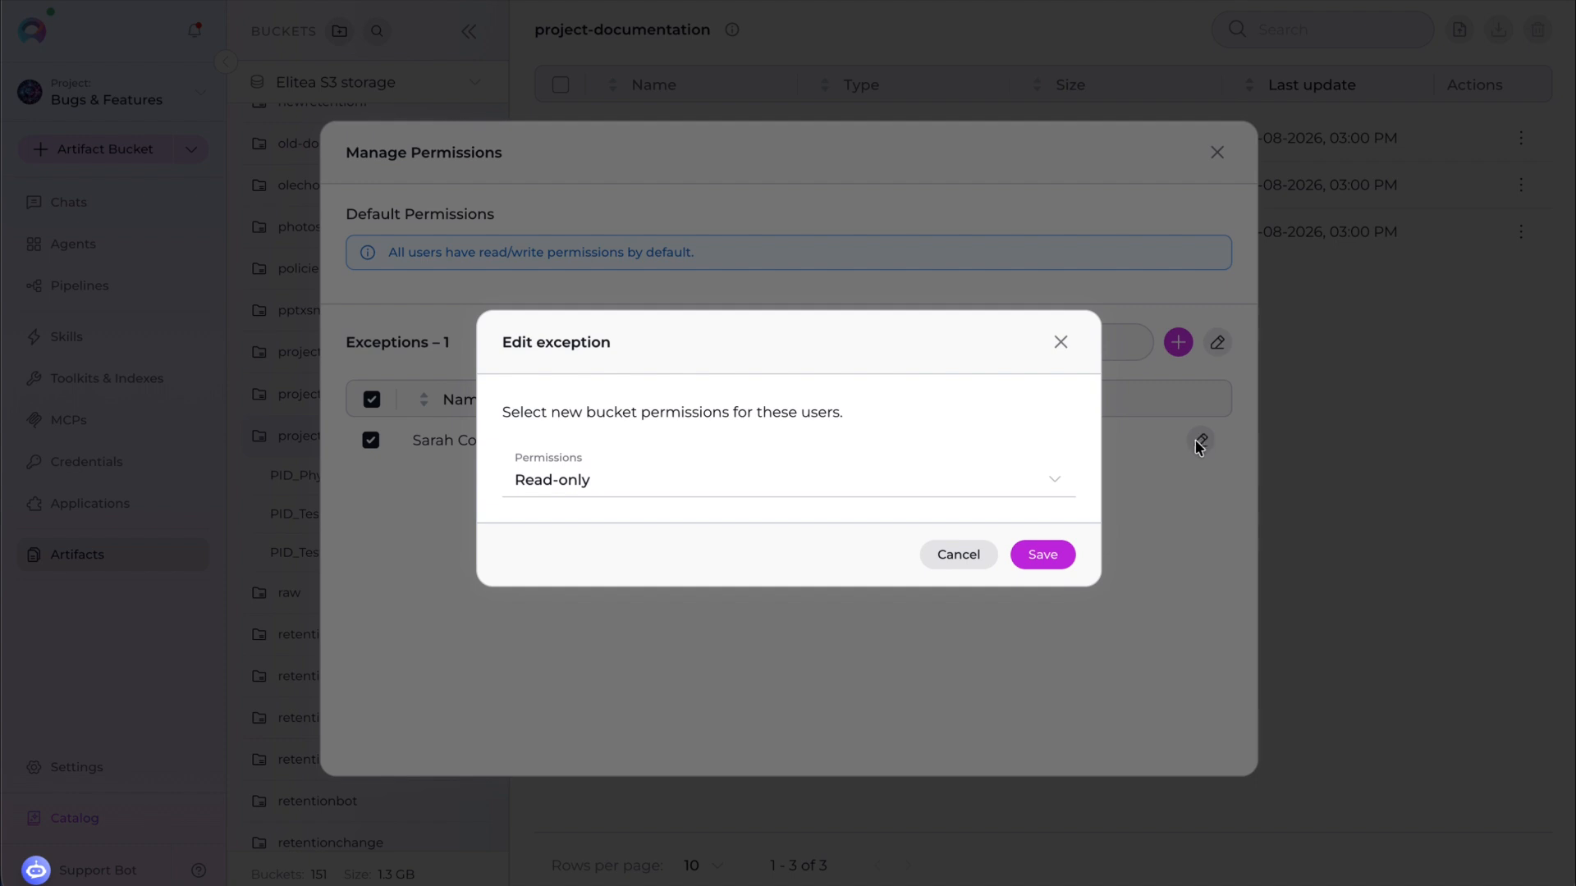
left_click(999, 493)
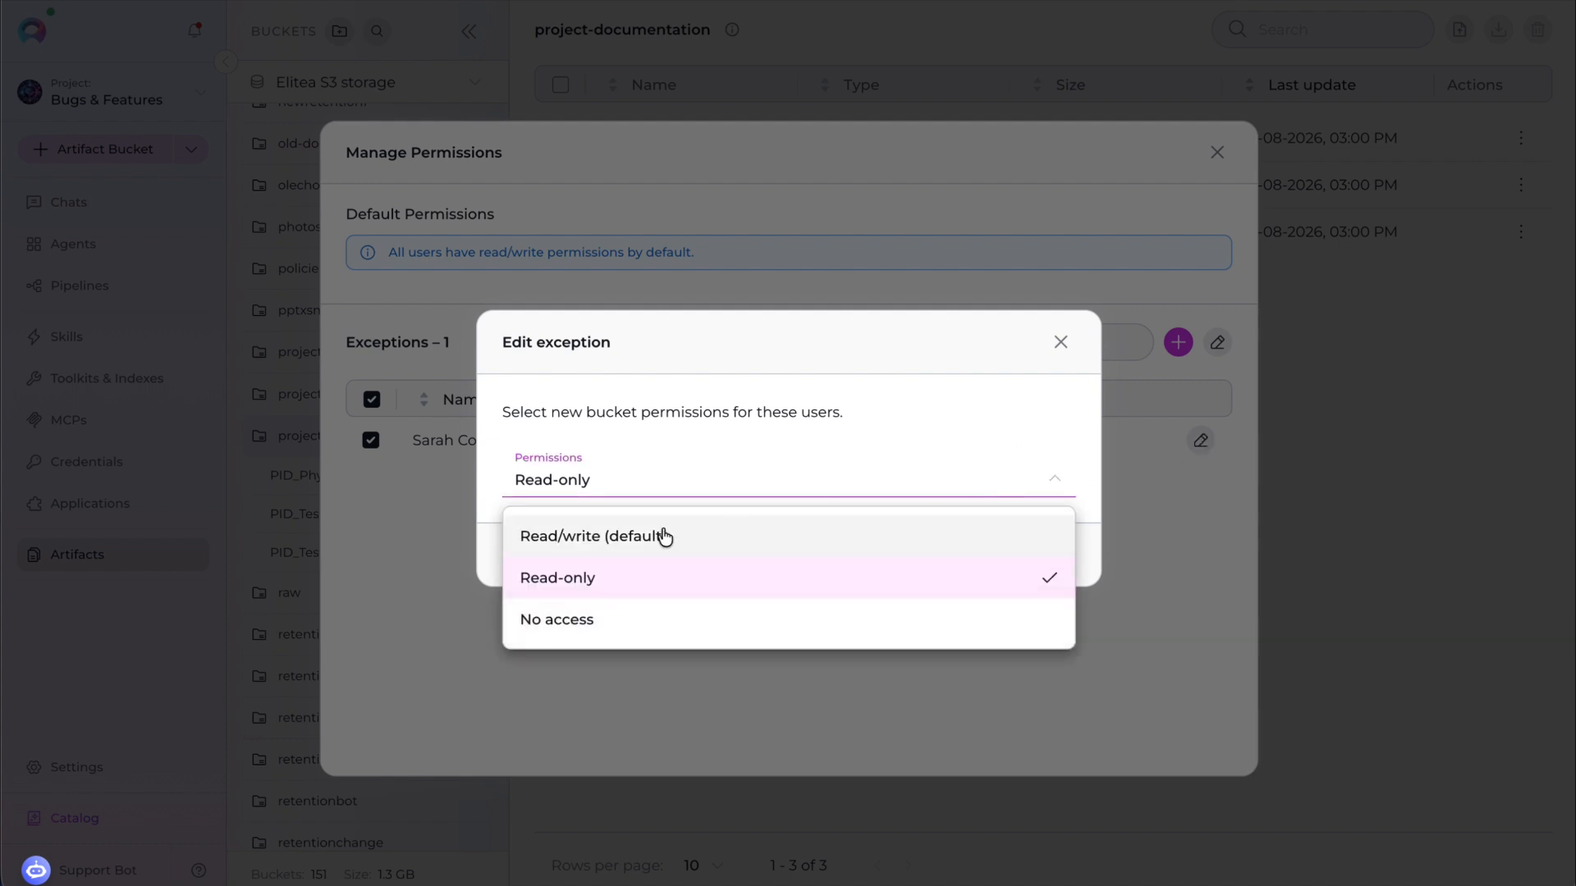
left_click(721, 452)
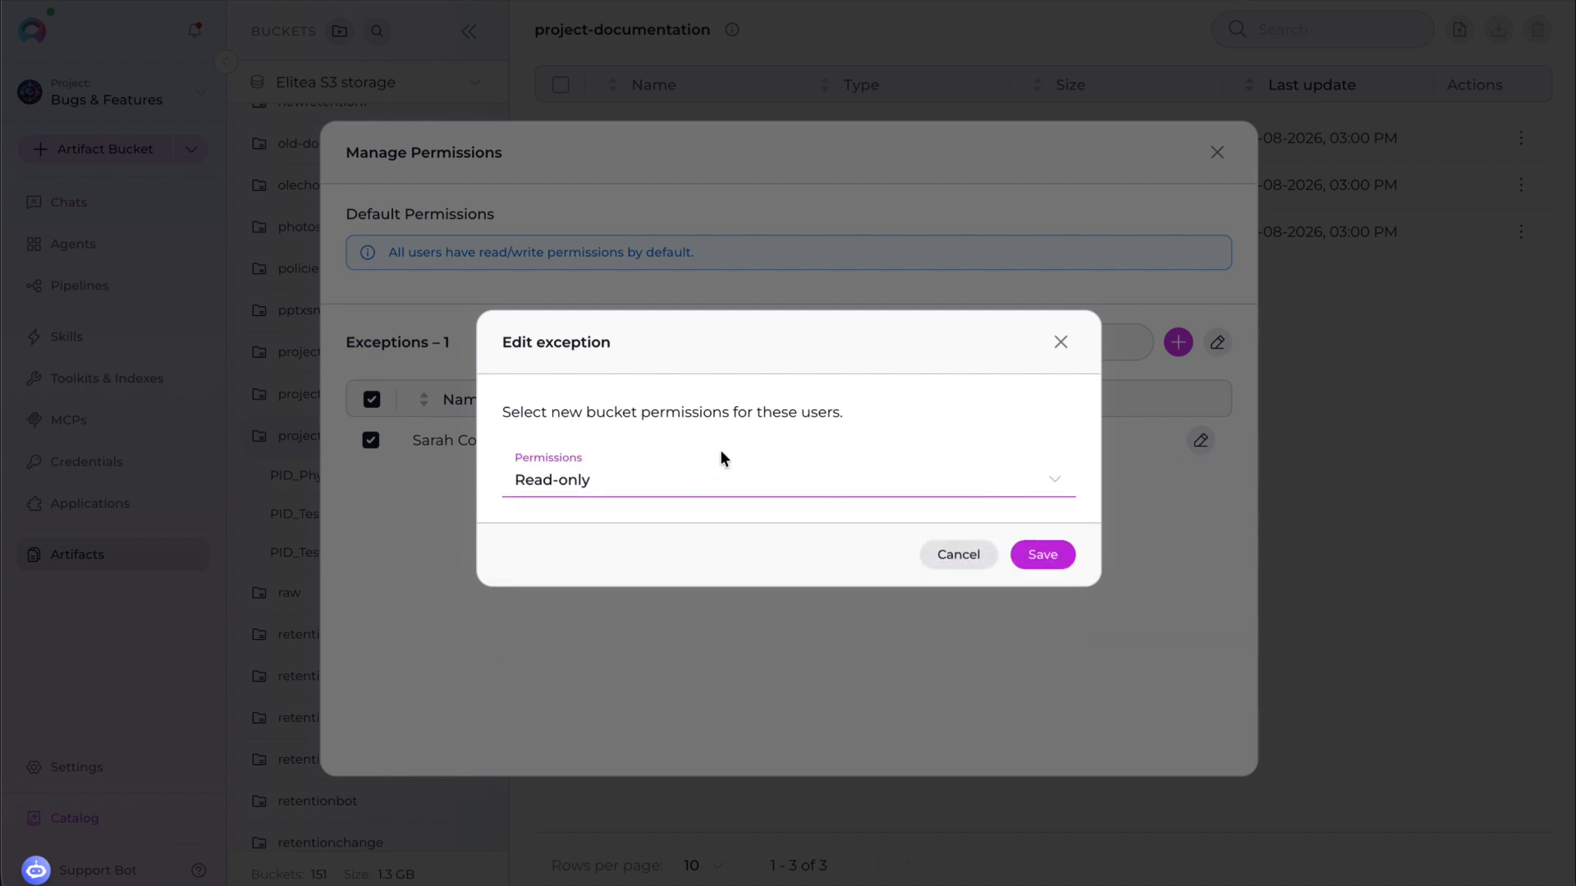
left_click(1062, 343)
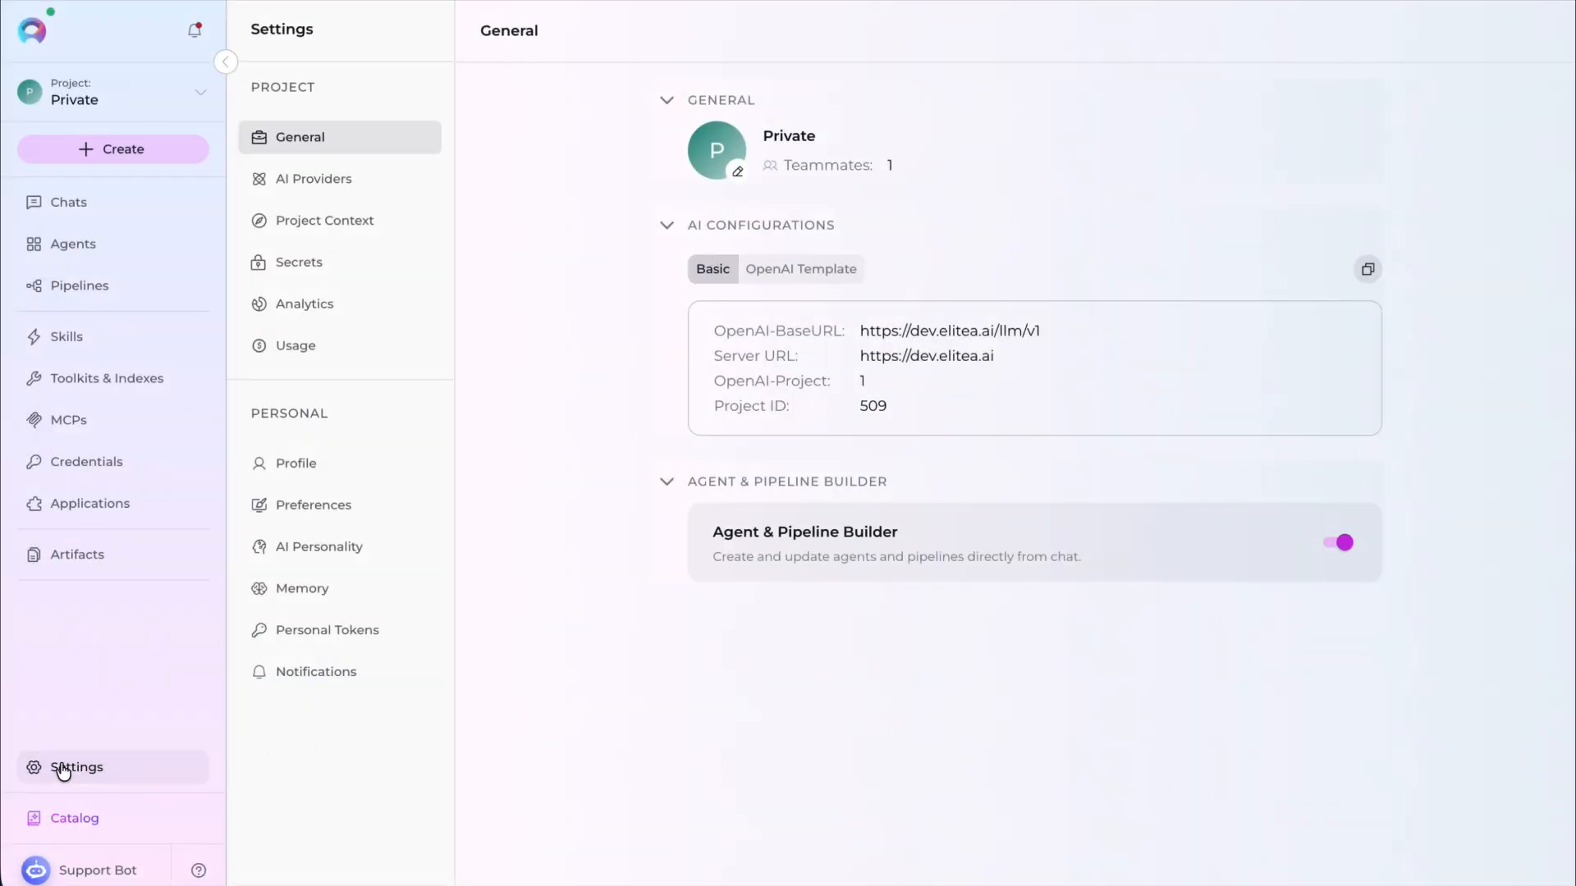
- Open the project's Analytics settings and examine the token and LLM cost overview
left_click(345, 306)
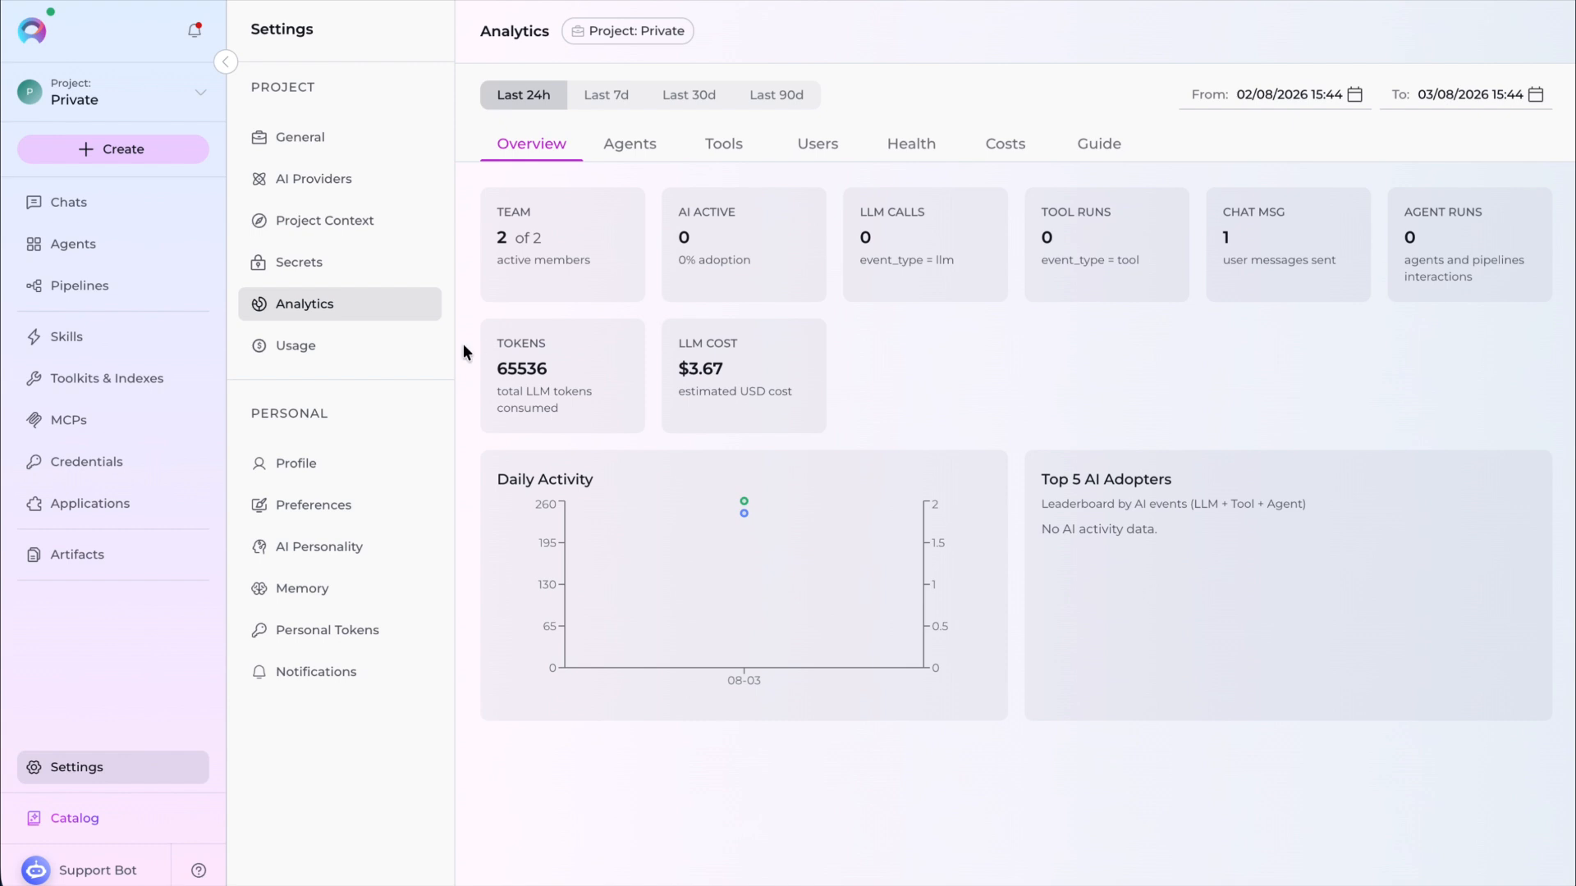
left_click_drag(503, 336, 583, 404)
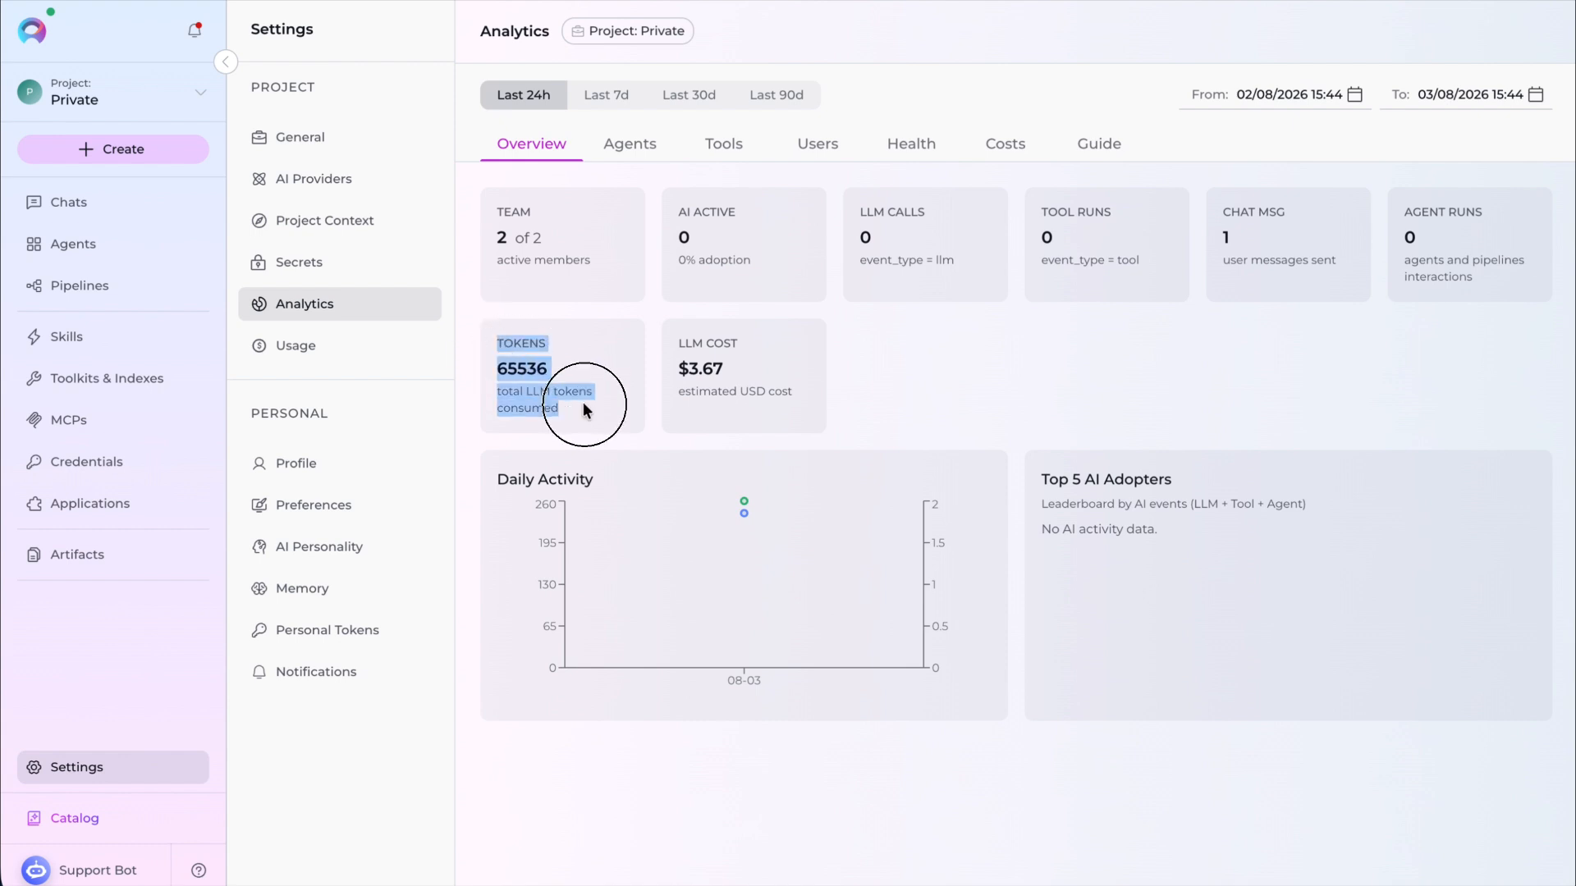
left_click_drag(676, 338, 798, 408)
left_click(892, 400)
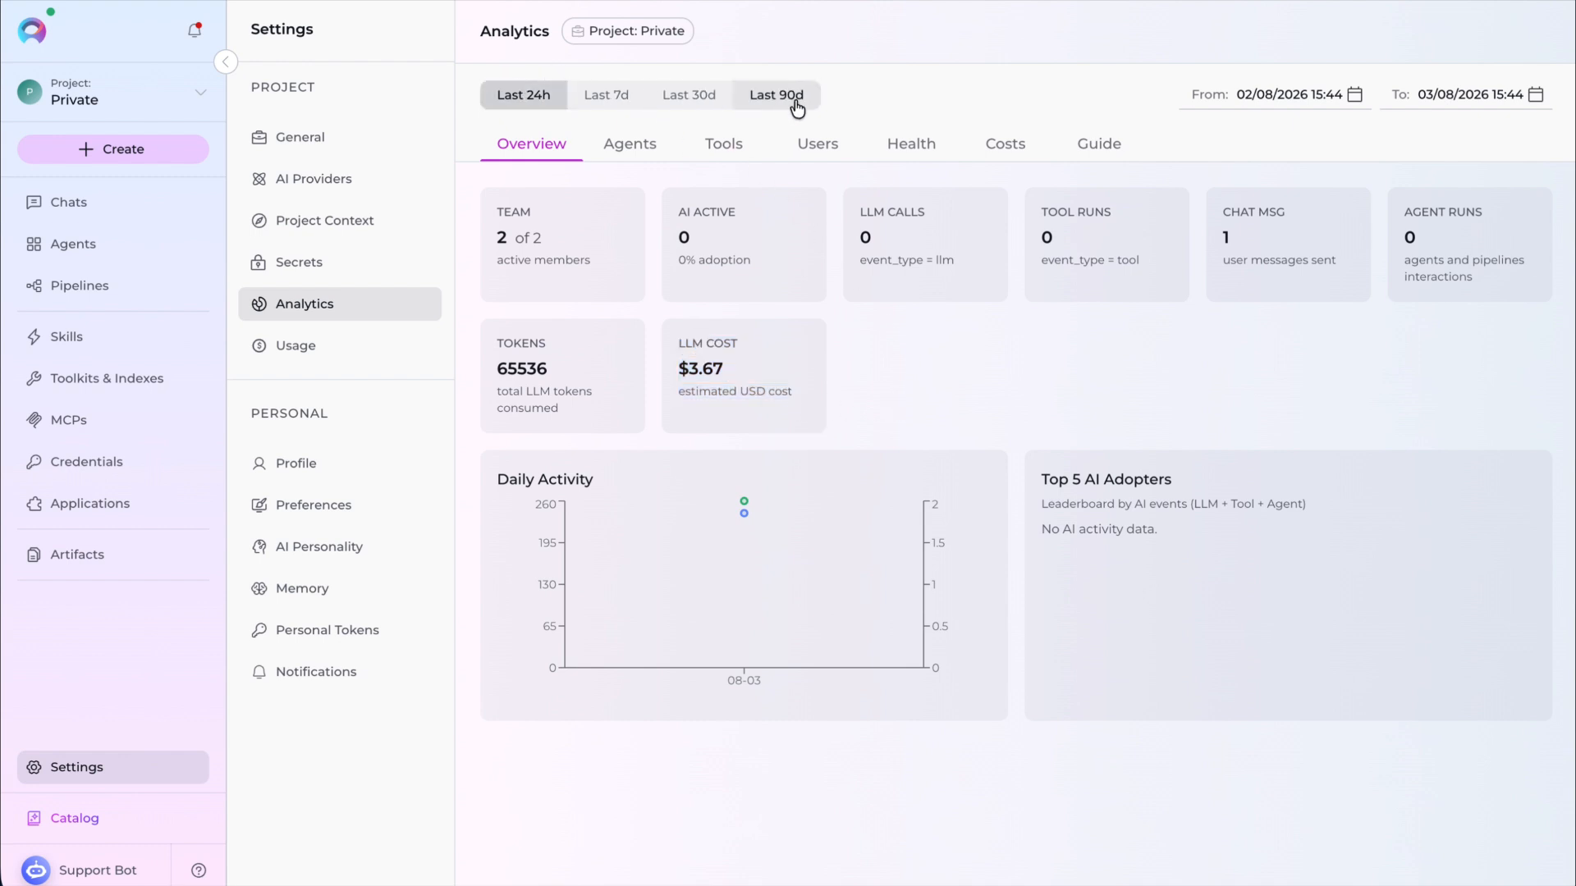
- Open the project's Usage settings and scroll through the monthly spending and per-model usage
left_click(309, 348)
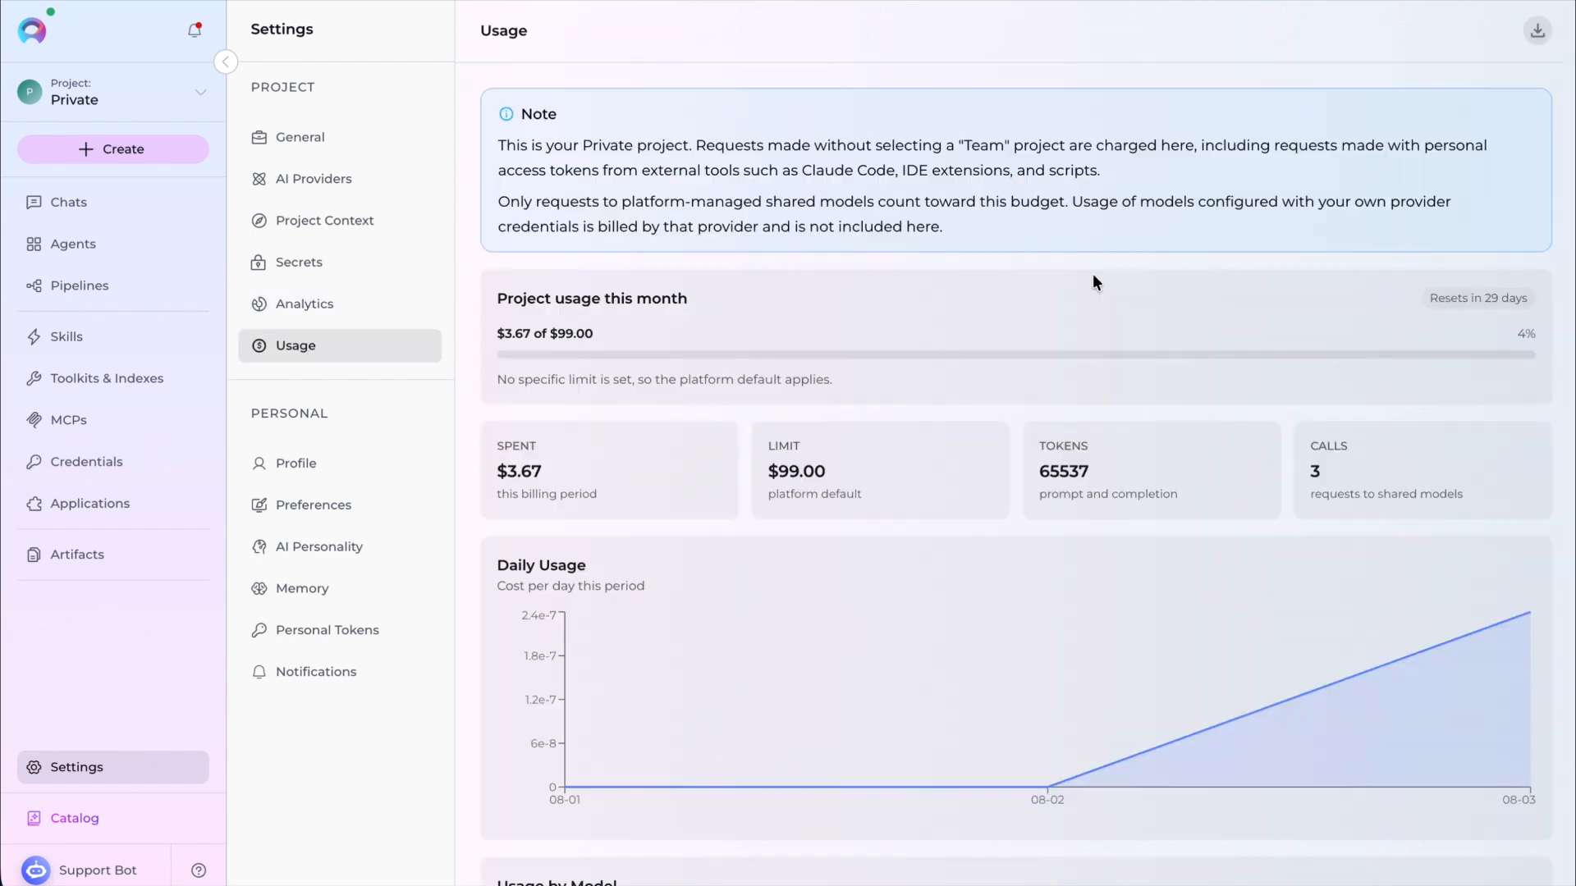
left_click_drag(873, 482, 757, 432)
left_click(890, 483)
scroll(876, 456, "down", 2)
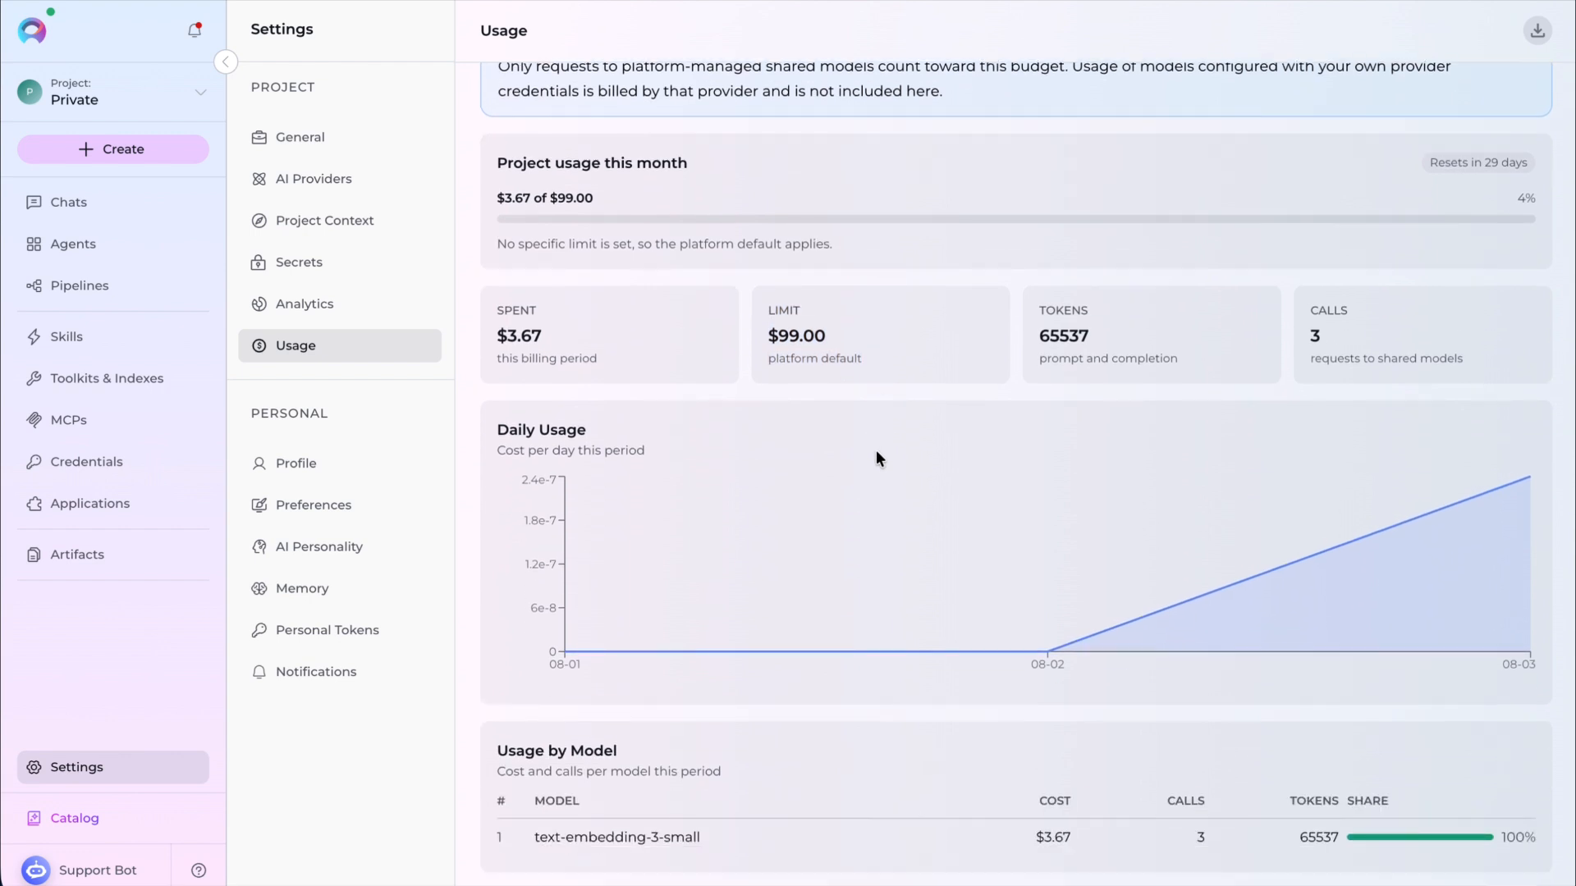